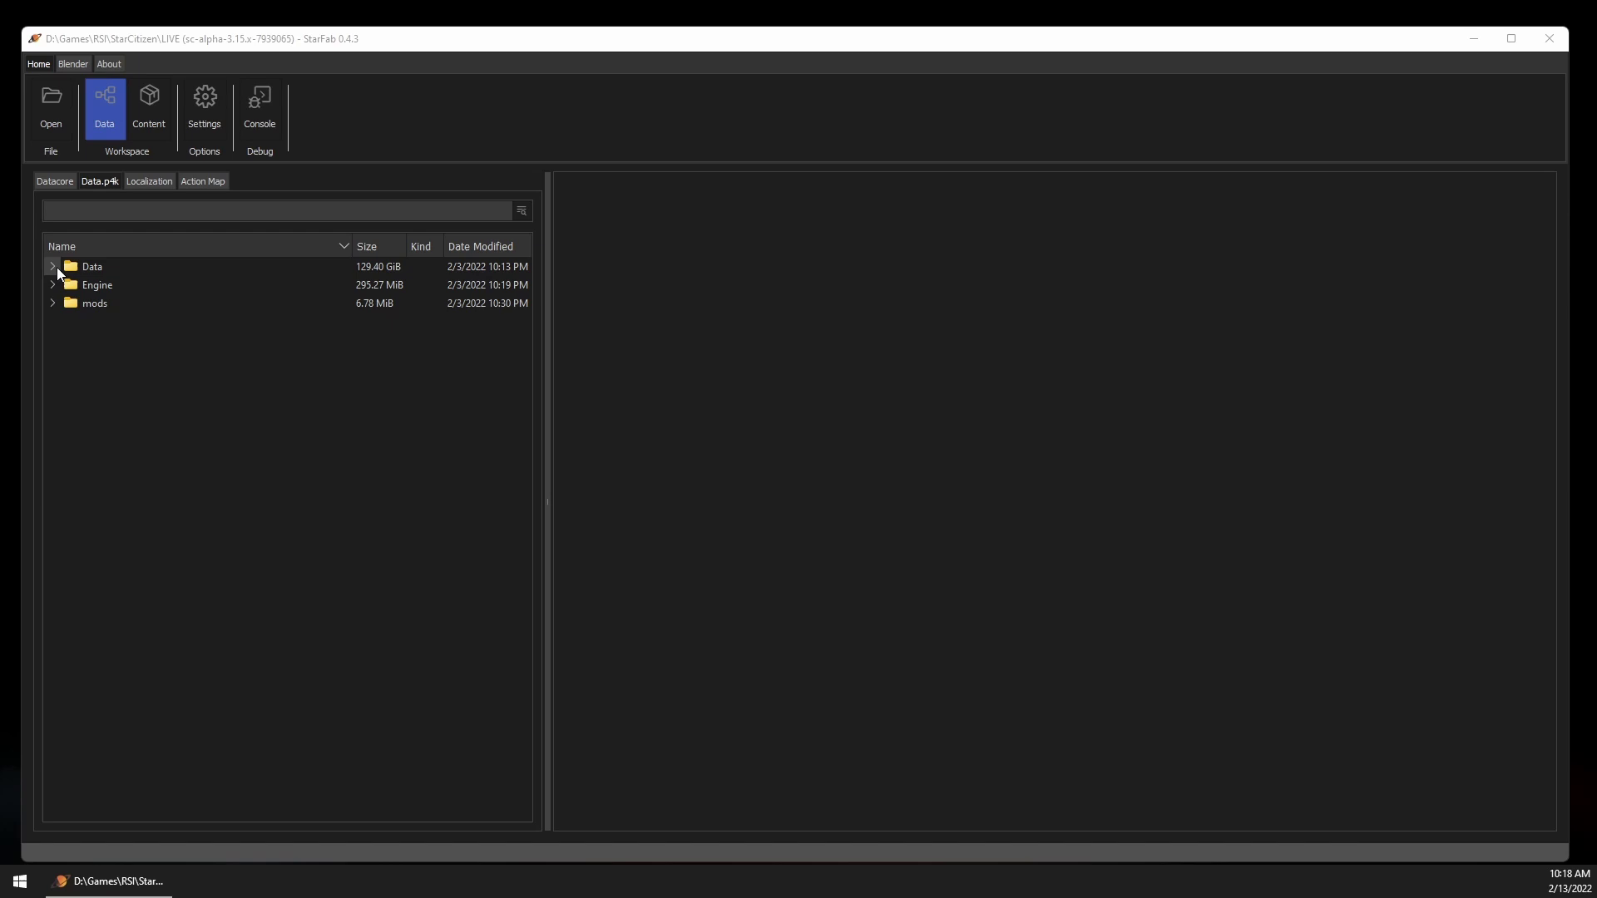
Step: Browse the Data.p4k archive to Data/Objects/animals/fish and select Fish_clean_prop_animal_01.cgf
{"action": "left_click", "coordinate": [52, 266]}
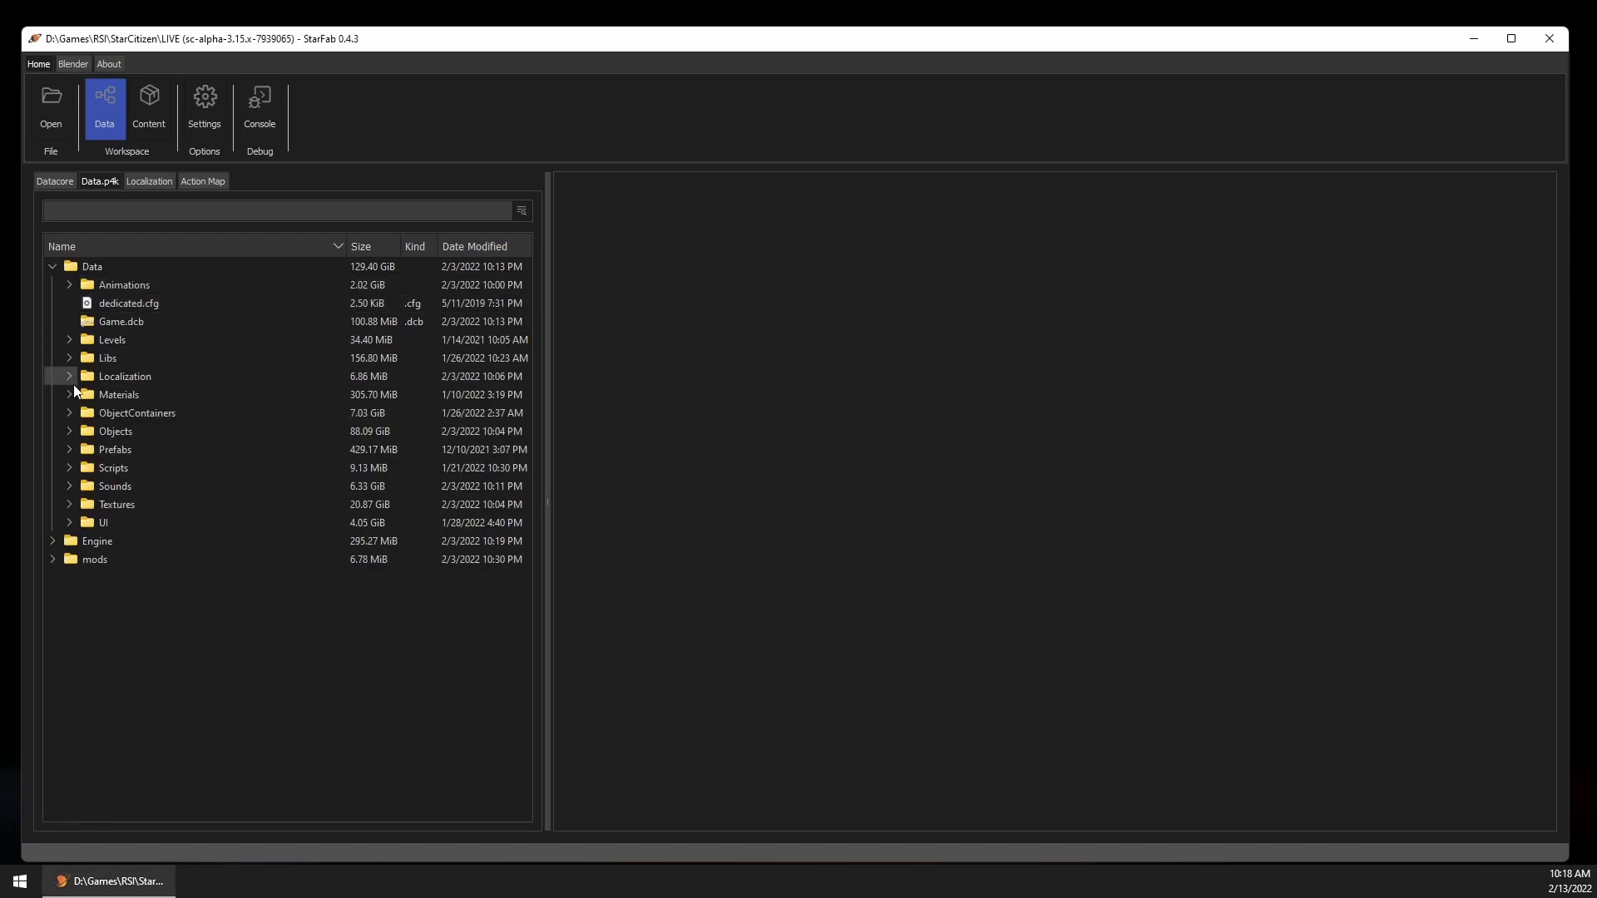
{"action": "left_click", "coordinate": [69, 431]}
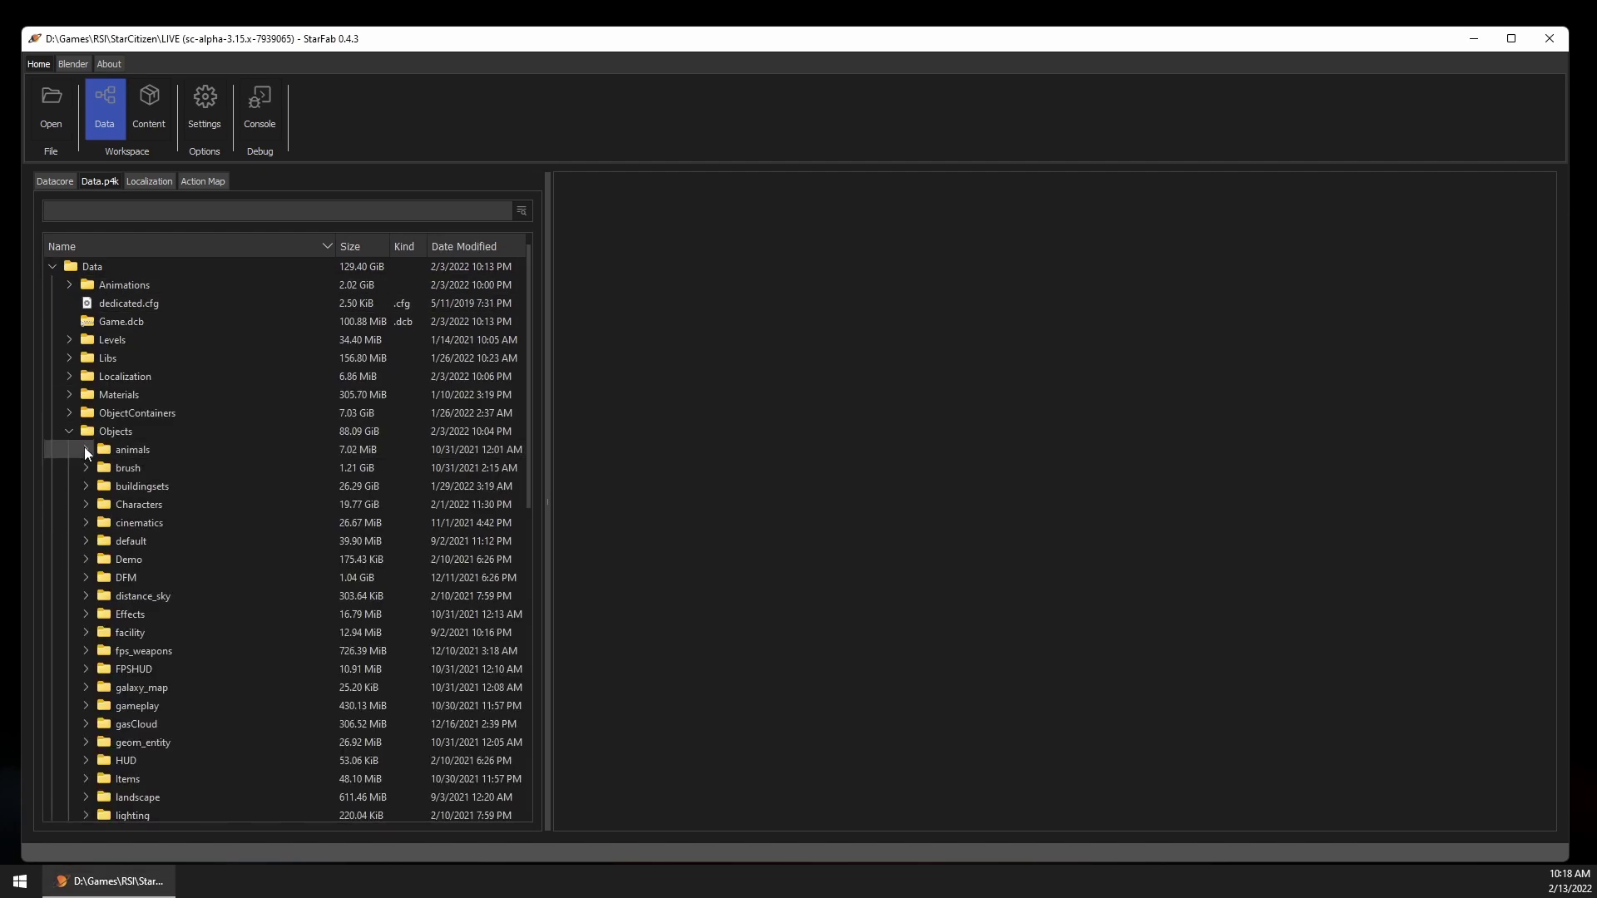
{"action": "left_click", "coordinate": [86, 449]}
{"action": "left_click", "coordinate": [103, 486]}
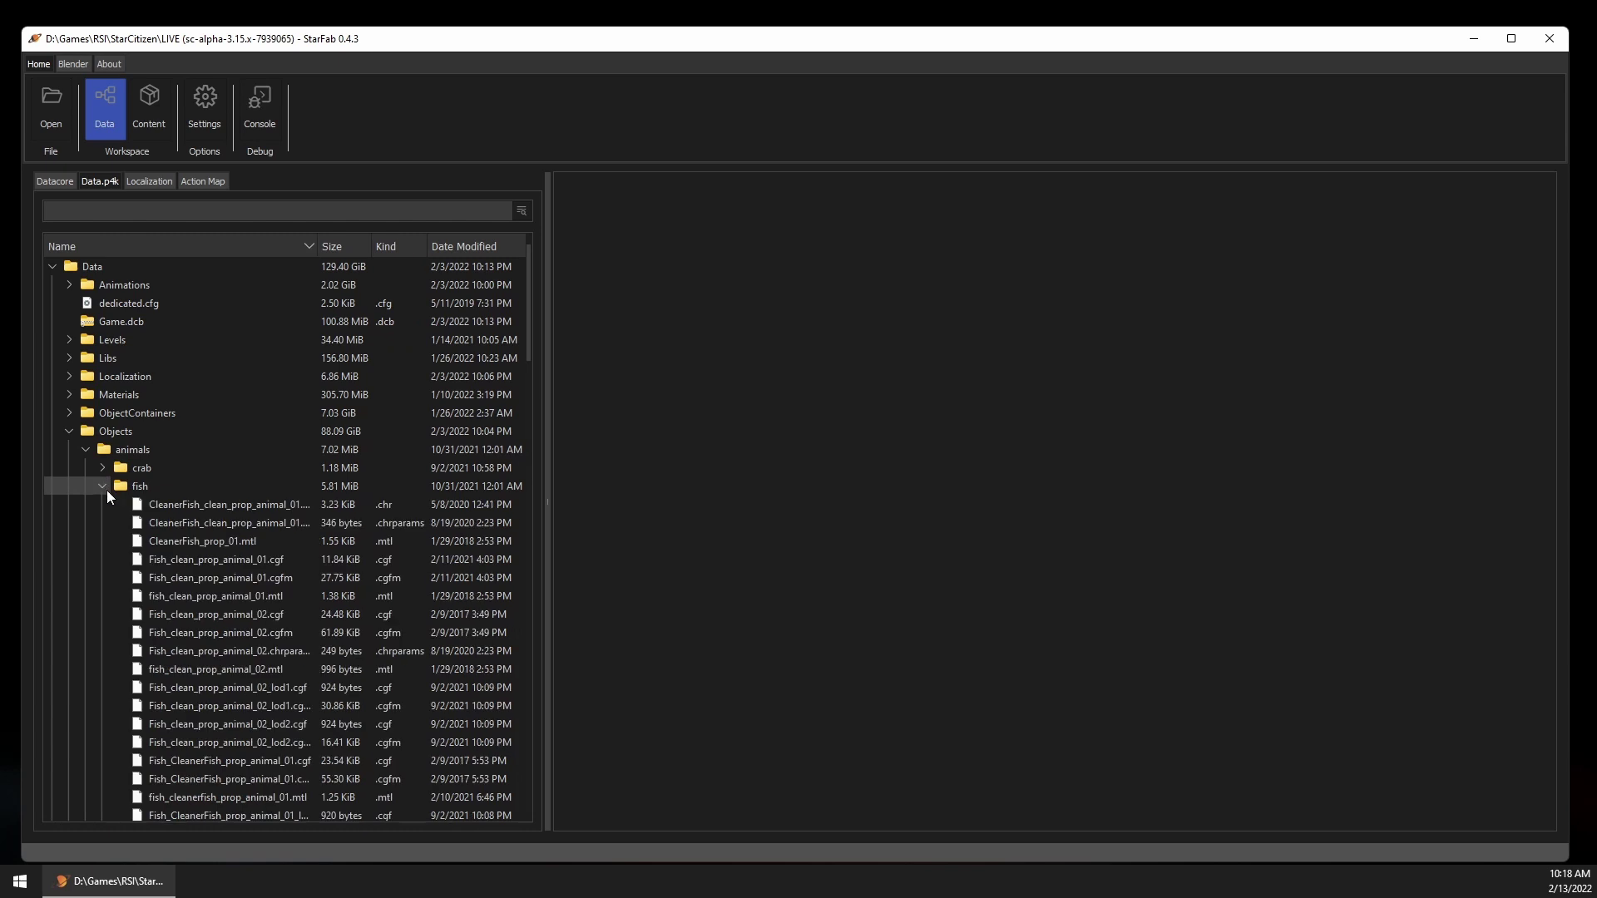
{"action": "left_click", "coordinate": [275, 566]}
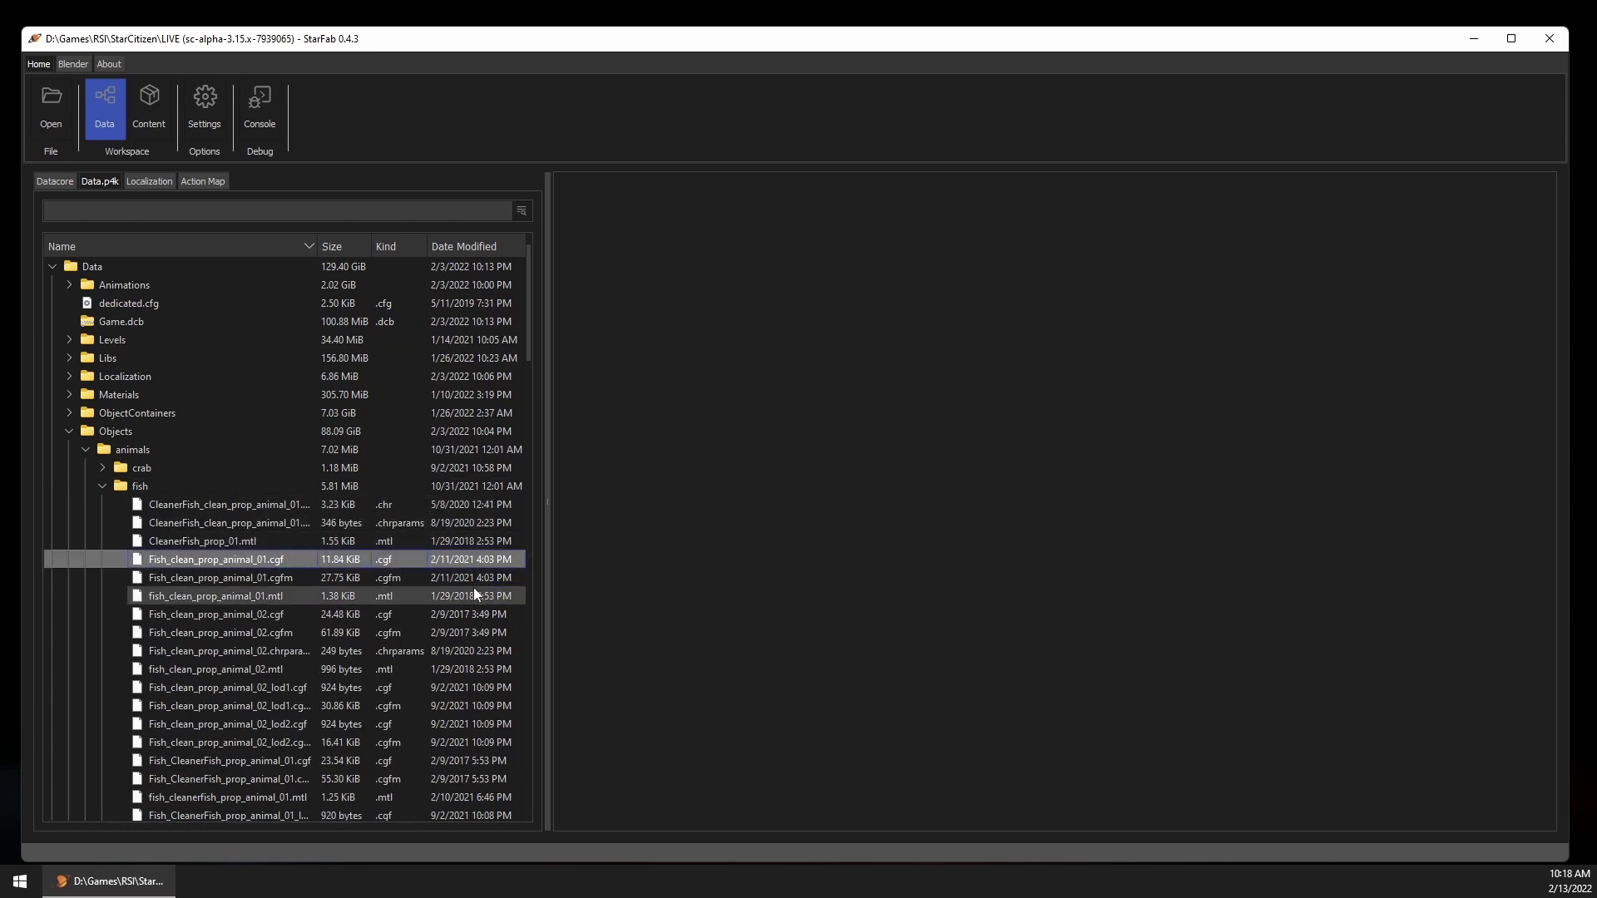
Step: Collapse the expanded folders in the Data.p4k file tree
{"action": "left_click", "coordinate": [69, 429]}
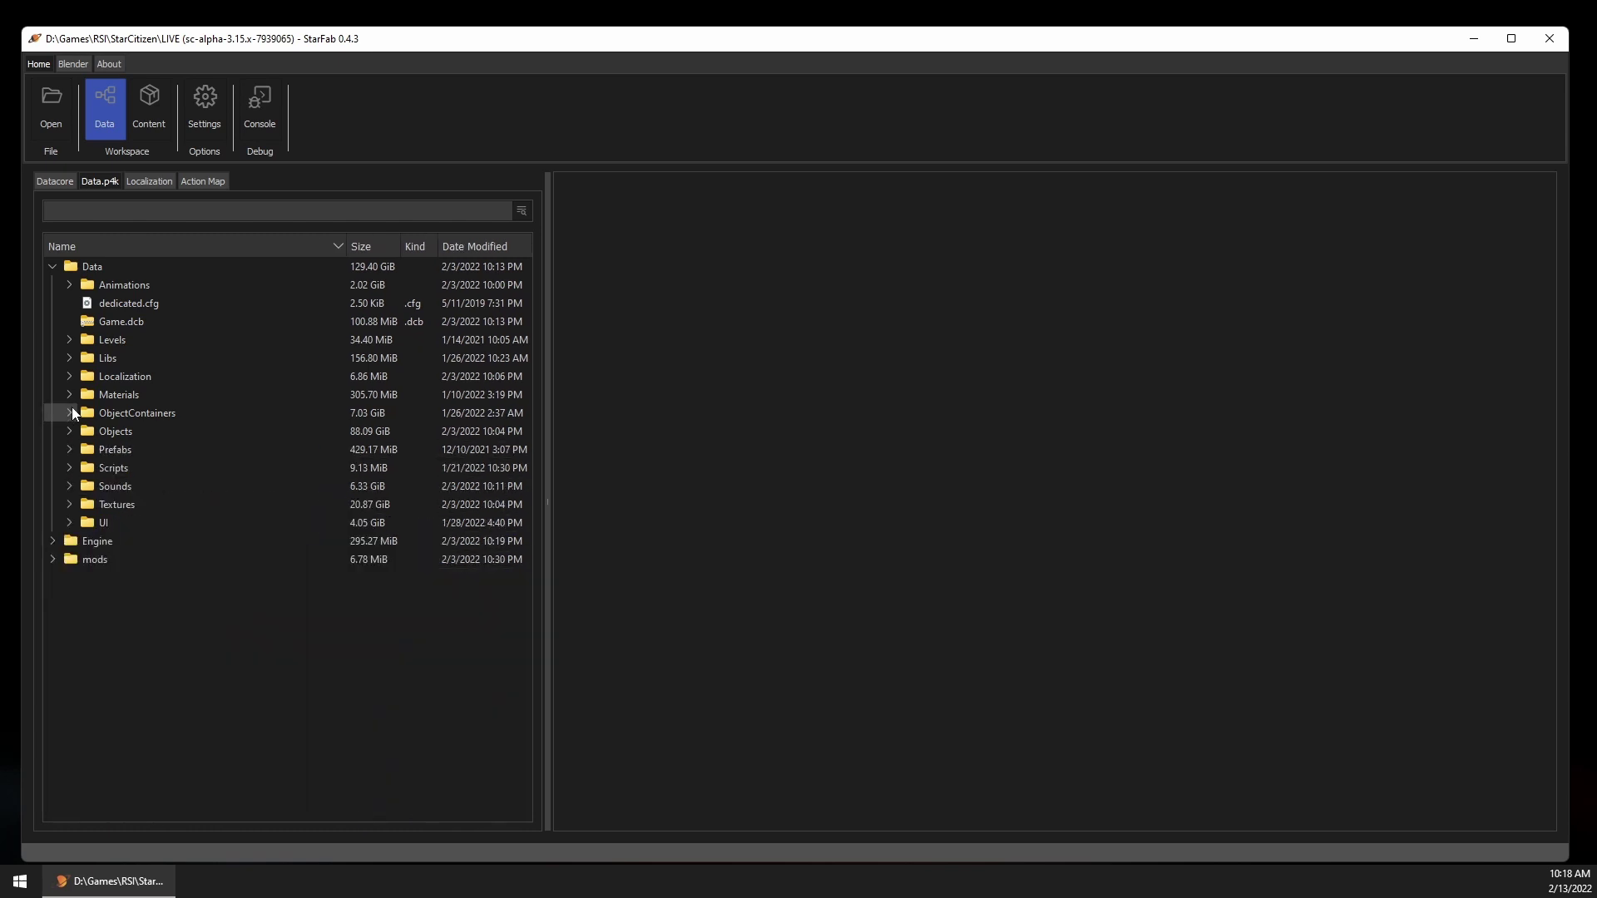
{"action": "right_click", "coordinate": [124, 265]}
{"action": "left_click", "coordinate": [168, 268]}
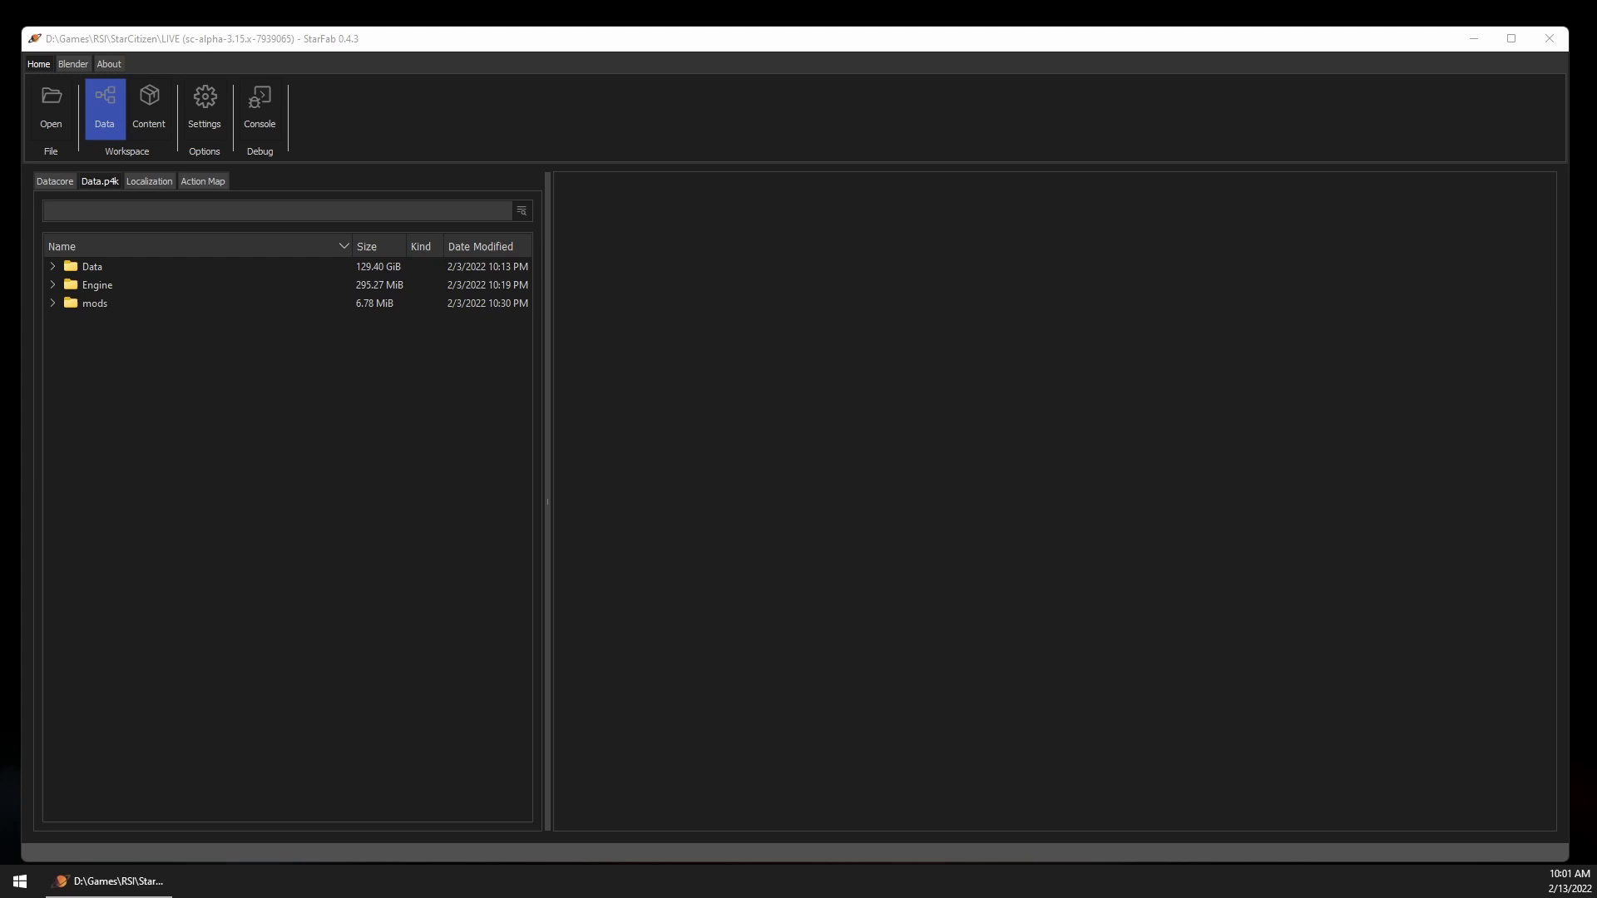
Step: Switch to the Datacore records and expand the spaceships folder inside entities
{"action": "left_click", "coordinate": [62, 181]}
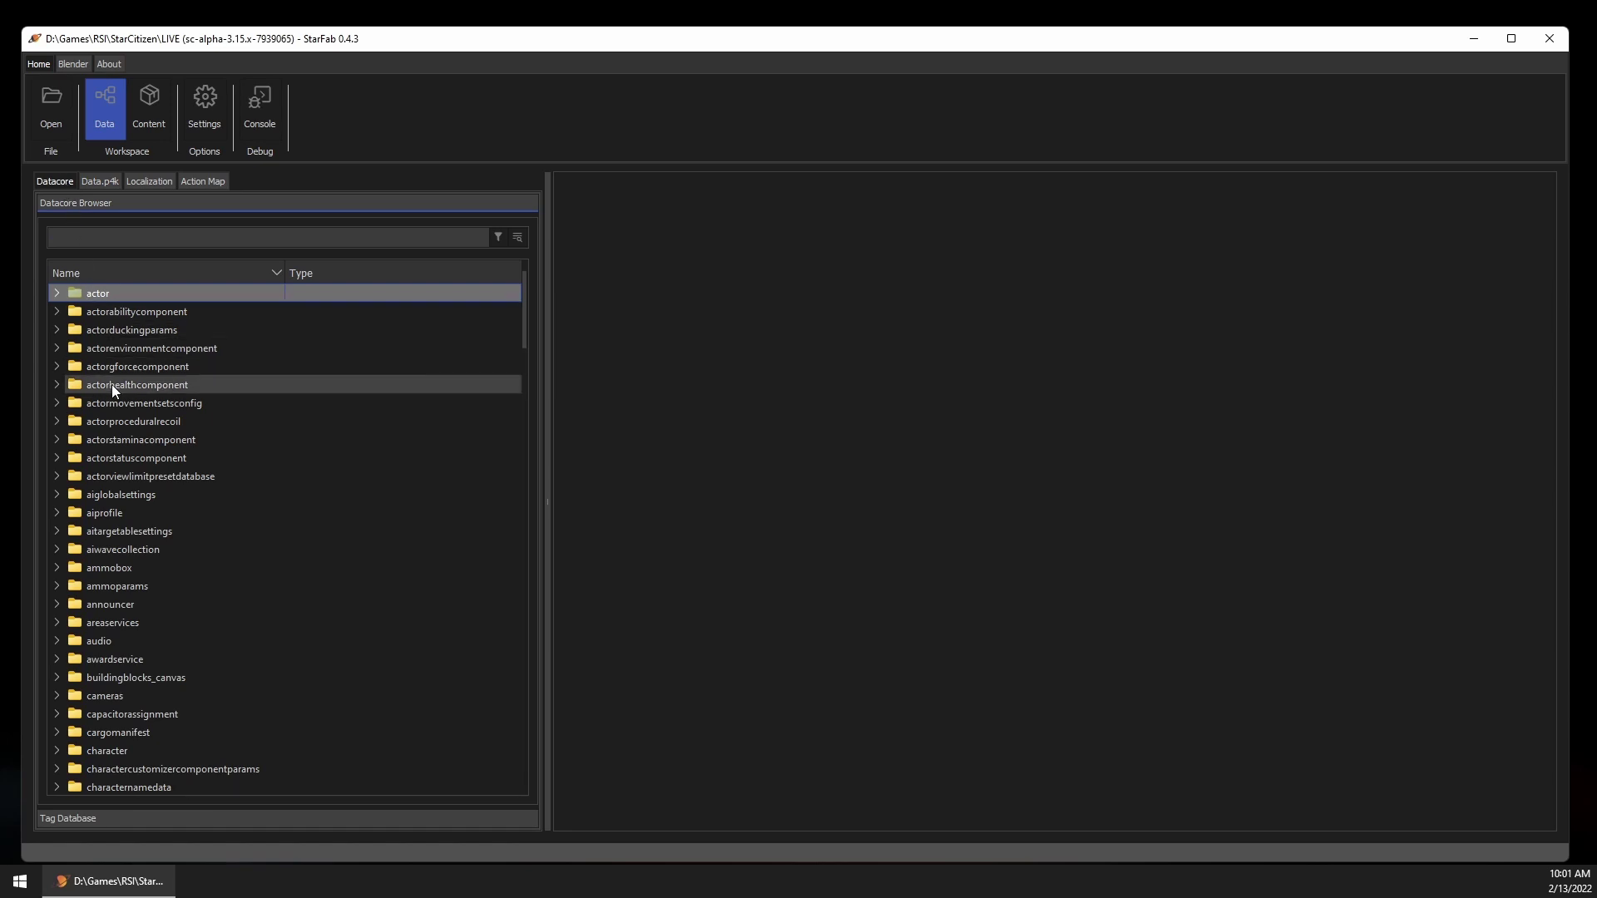
{"action": "scroll", "coordinate": [111, 386], "scroll_direction": "down", "scroll_amount": 15}
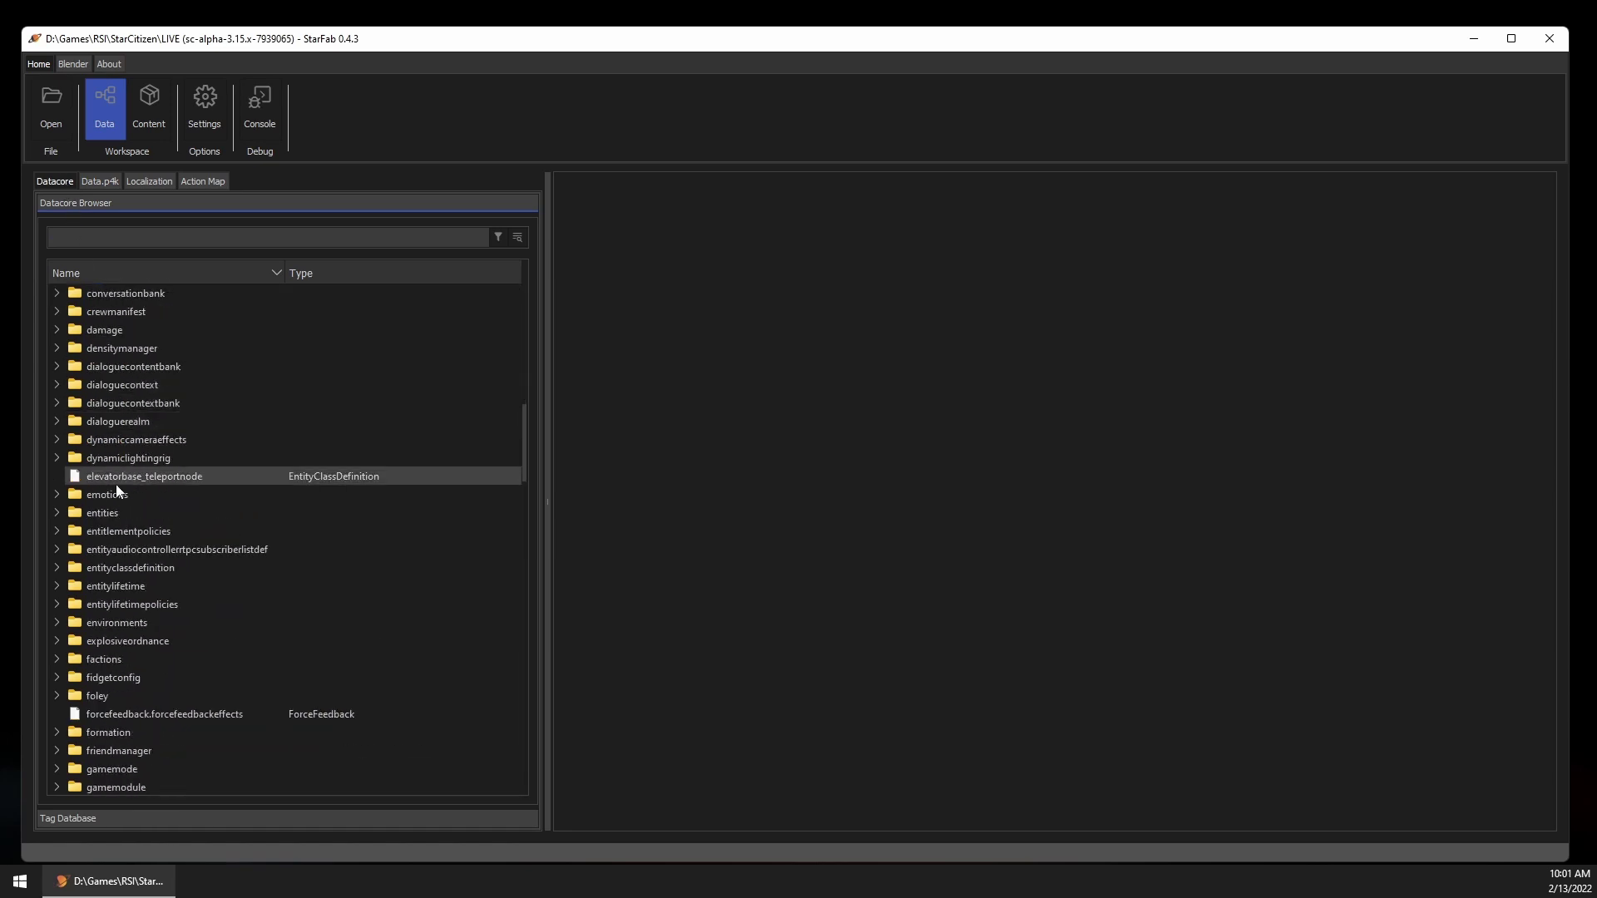
{"action": "left_click", "coordinate": [57, 512]}
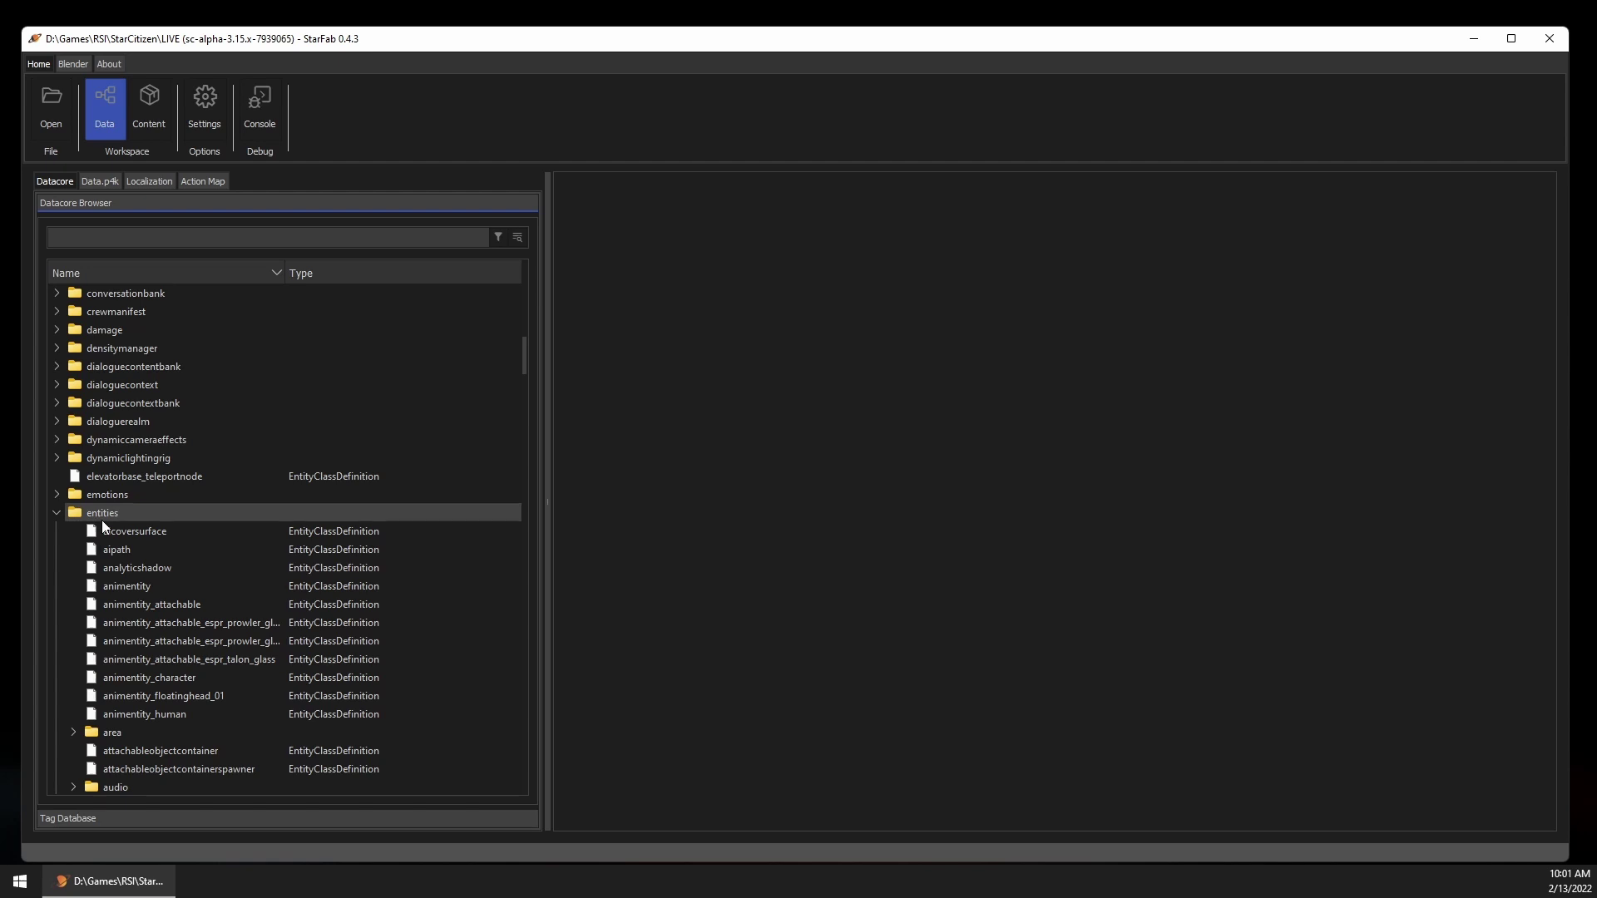
{"action": "scroll", "coordinate": [143, 551], "scroll_direction": "down", "scroll_amount": 20}
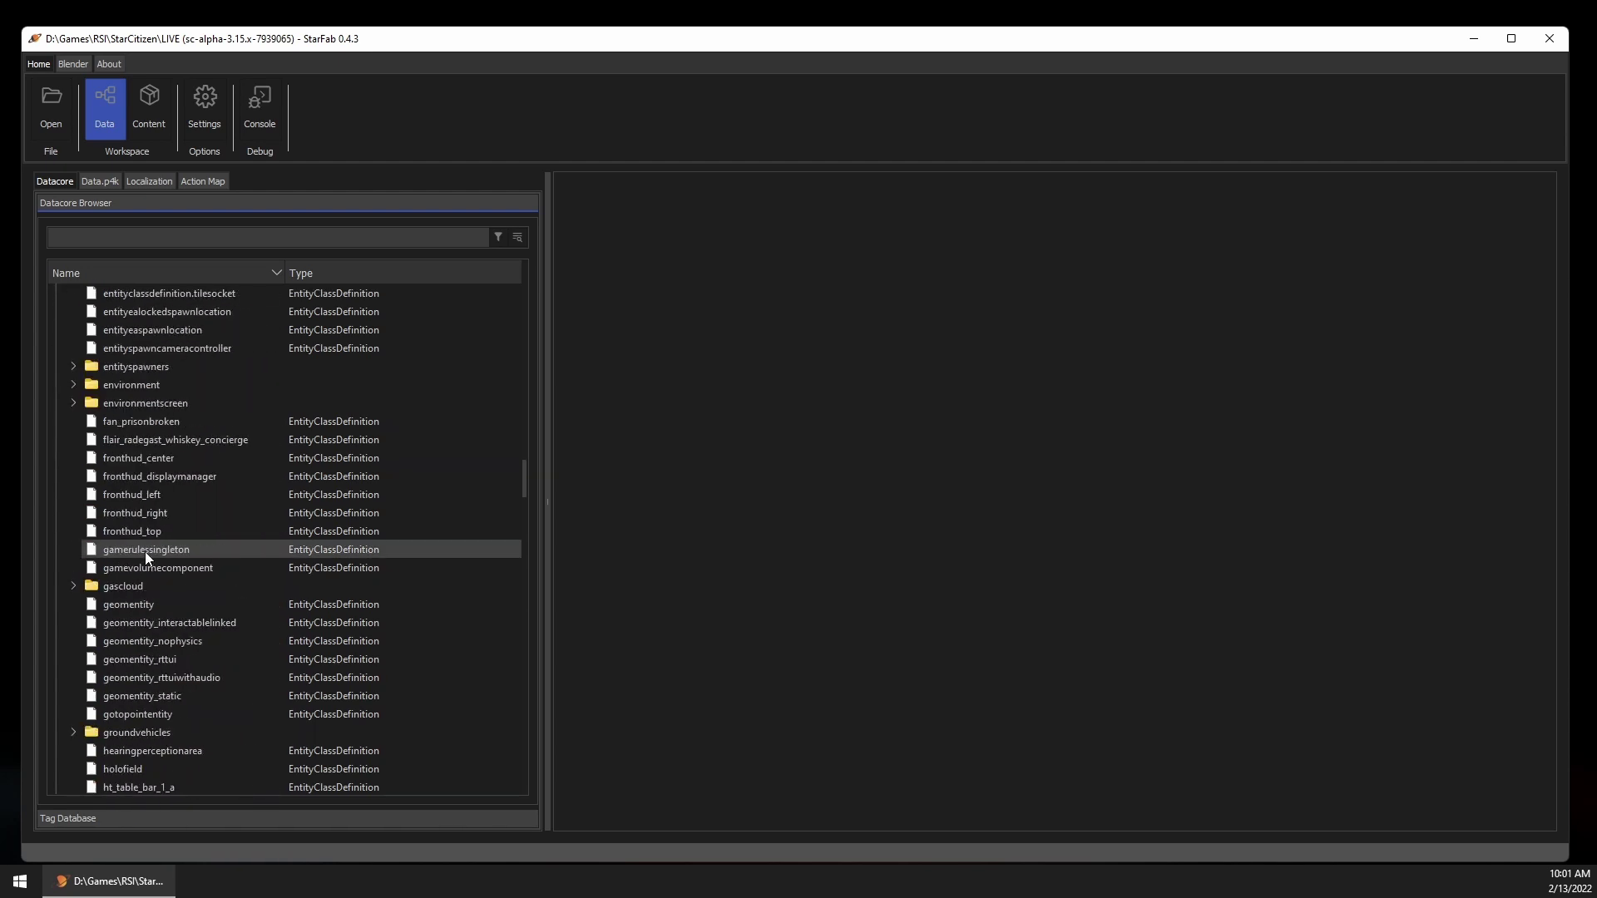
{"action": "scroll", "coordinate": [166, 558], "scroll_direction": "down", "scroll_amount": 9}
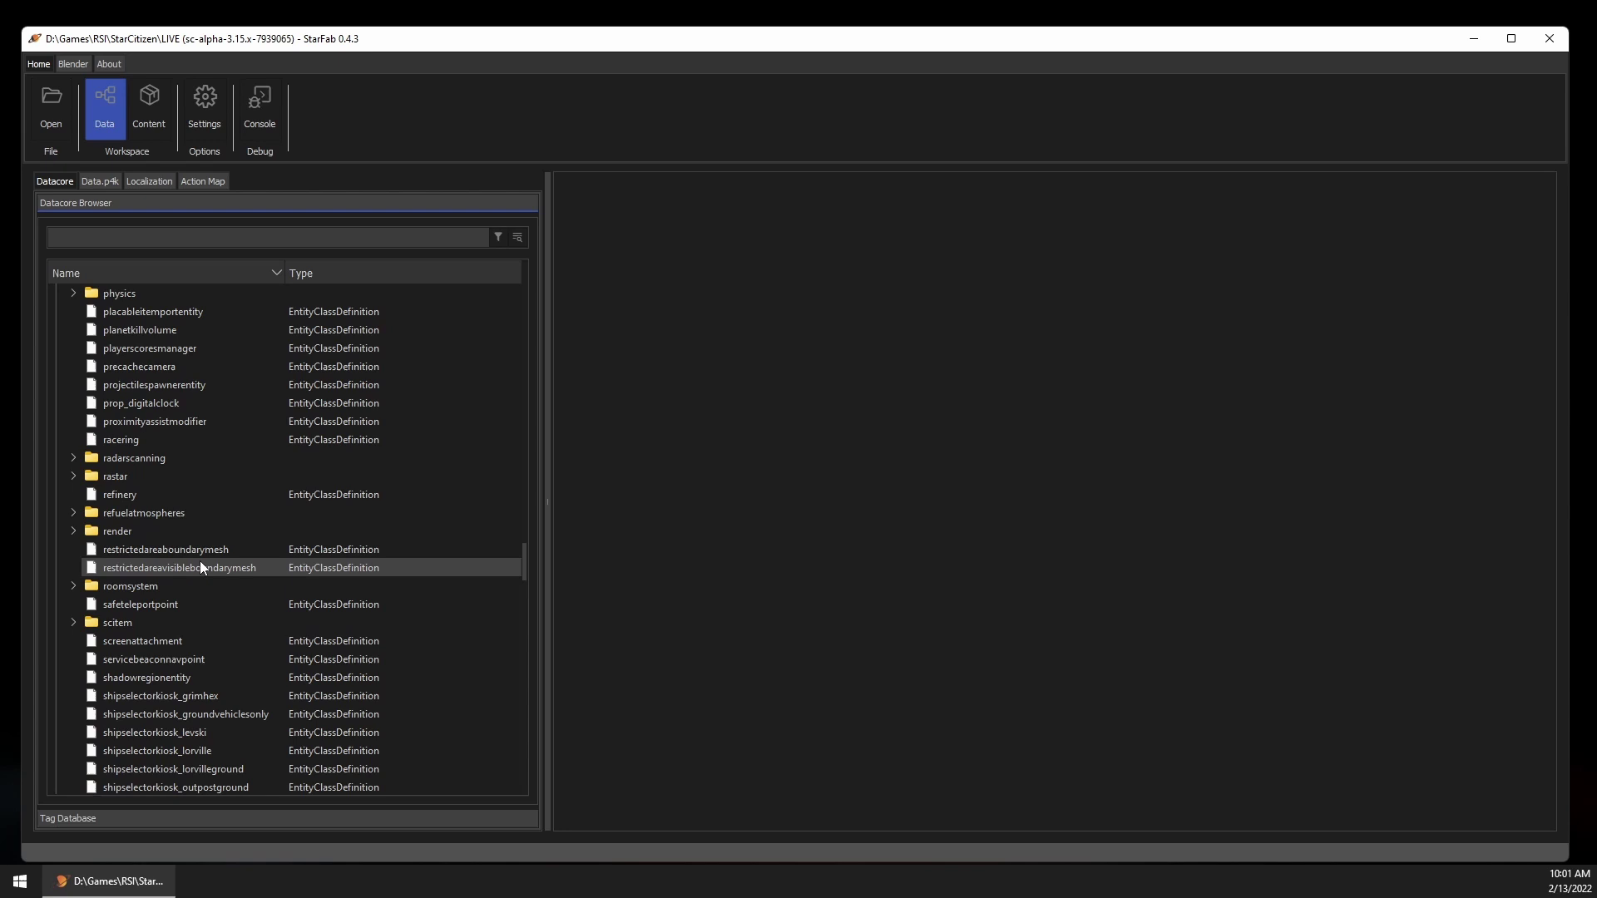
{"action": "scroll", "coordinate": [200, 567], "scroll_direction": "down", "scroll_amount": 6}
{"action": "left_click", "coordinate": [74, 568]}
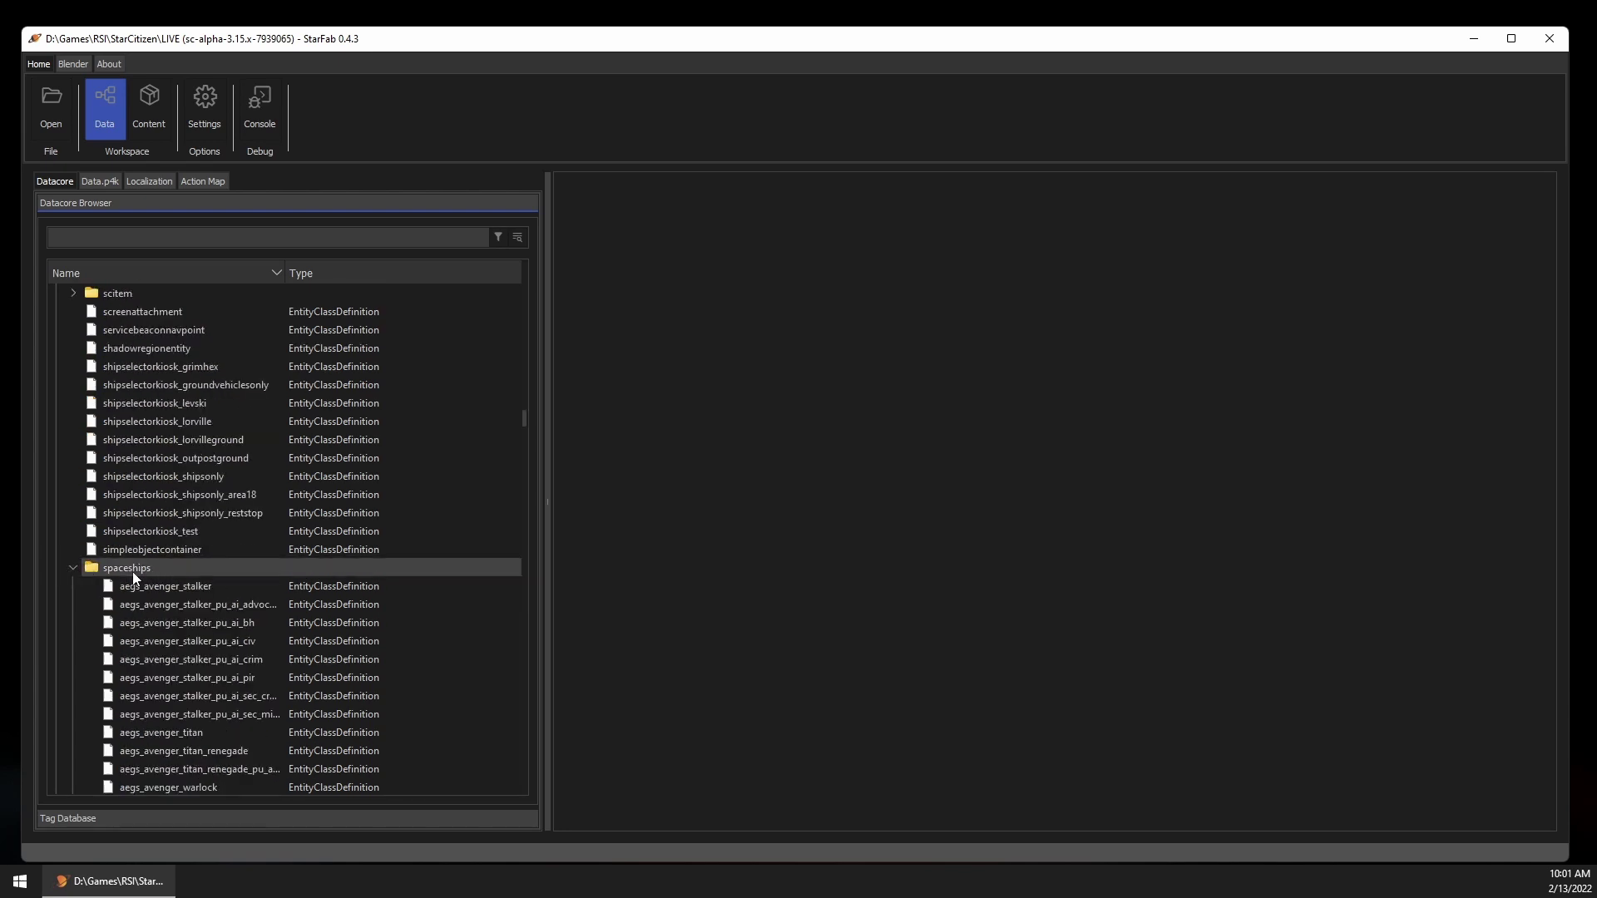
Step: Open the crus_starfighter_ion record from the spaceships folder
{"action": "scroll", "coordinate": [157, 574], "scroll_direction": "down", "scroll_amount": 14}
{"action": "scroll", "coordinate": [157, 570], "scroll_direction": "down", "scroll_amount": 20}
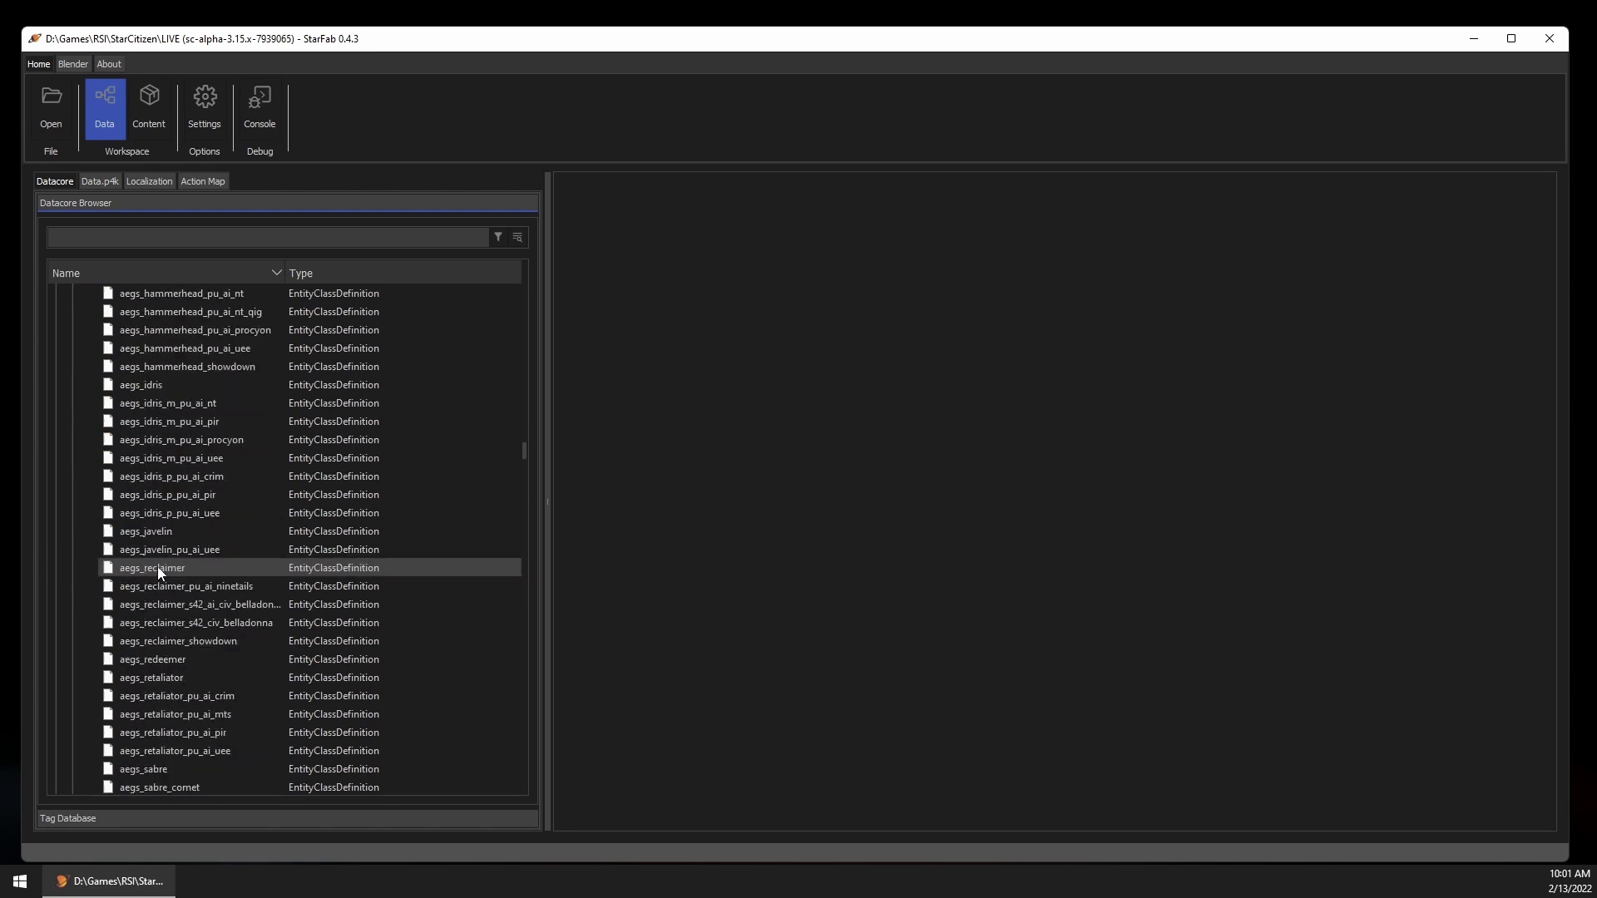
{"action": "scroll", "coordinate": [155, 569], "scroll_direction": "down", "scroll_amount": 20}
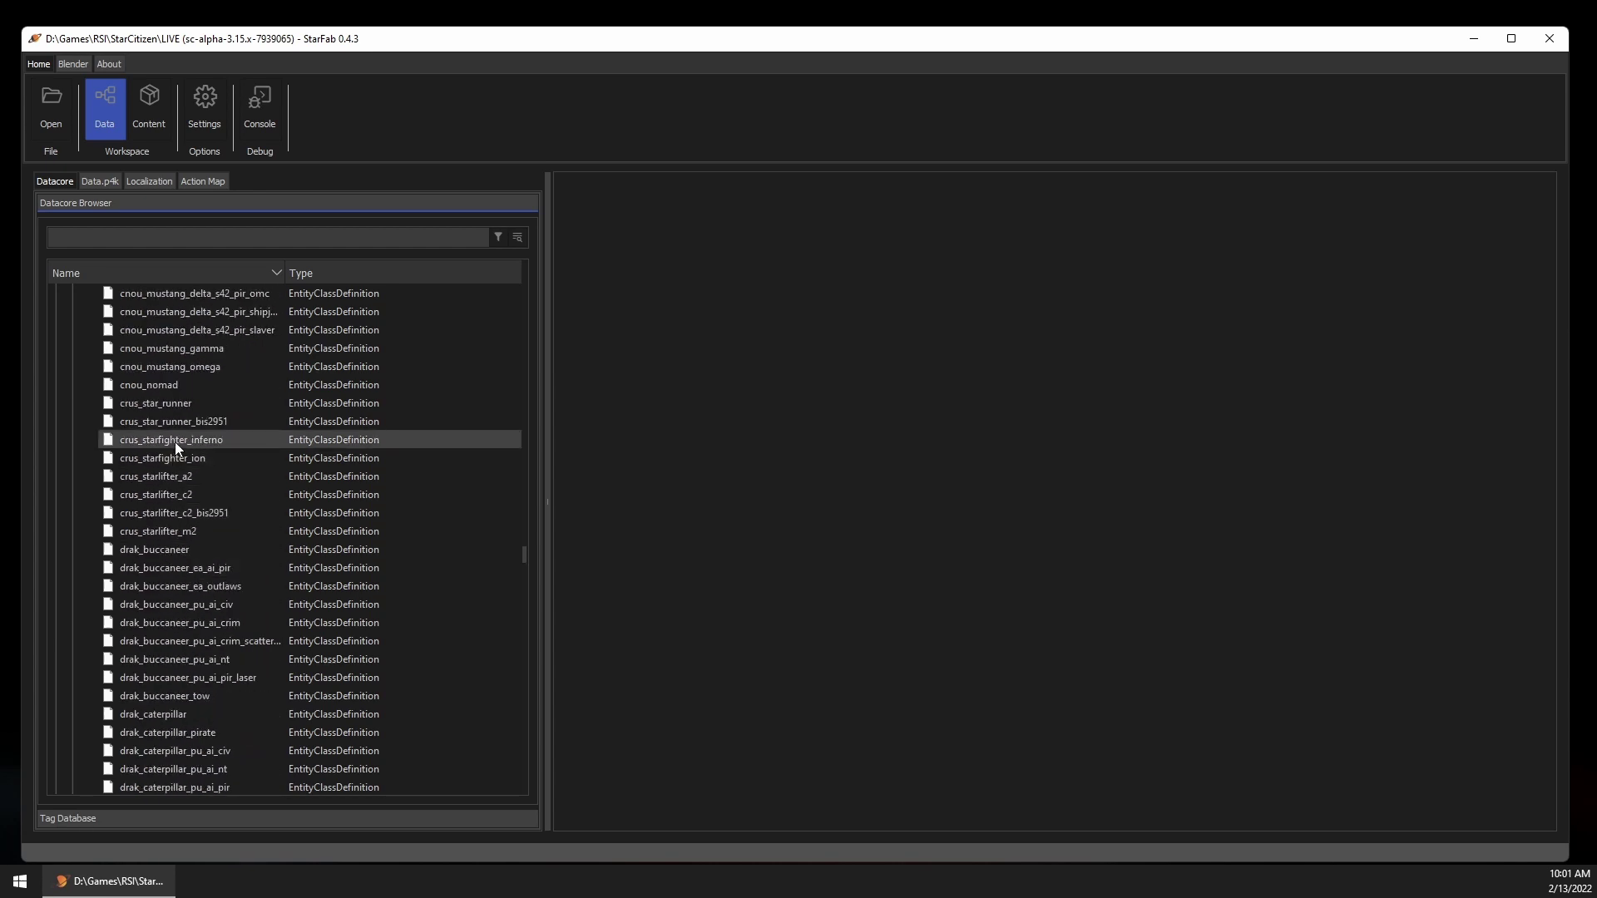
{"action": "left_click", "coordinate": [174, 458]}
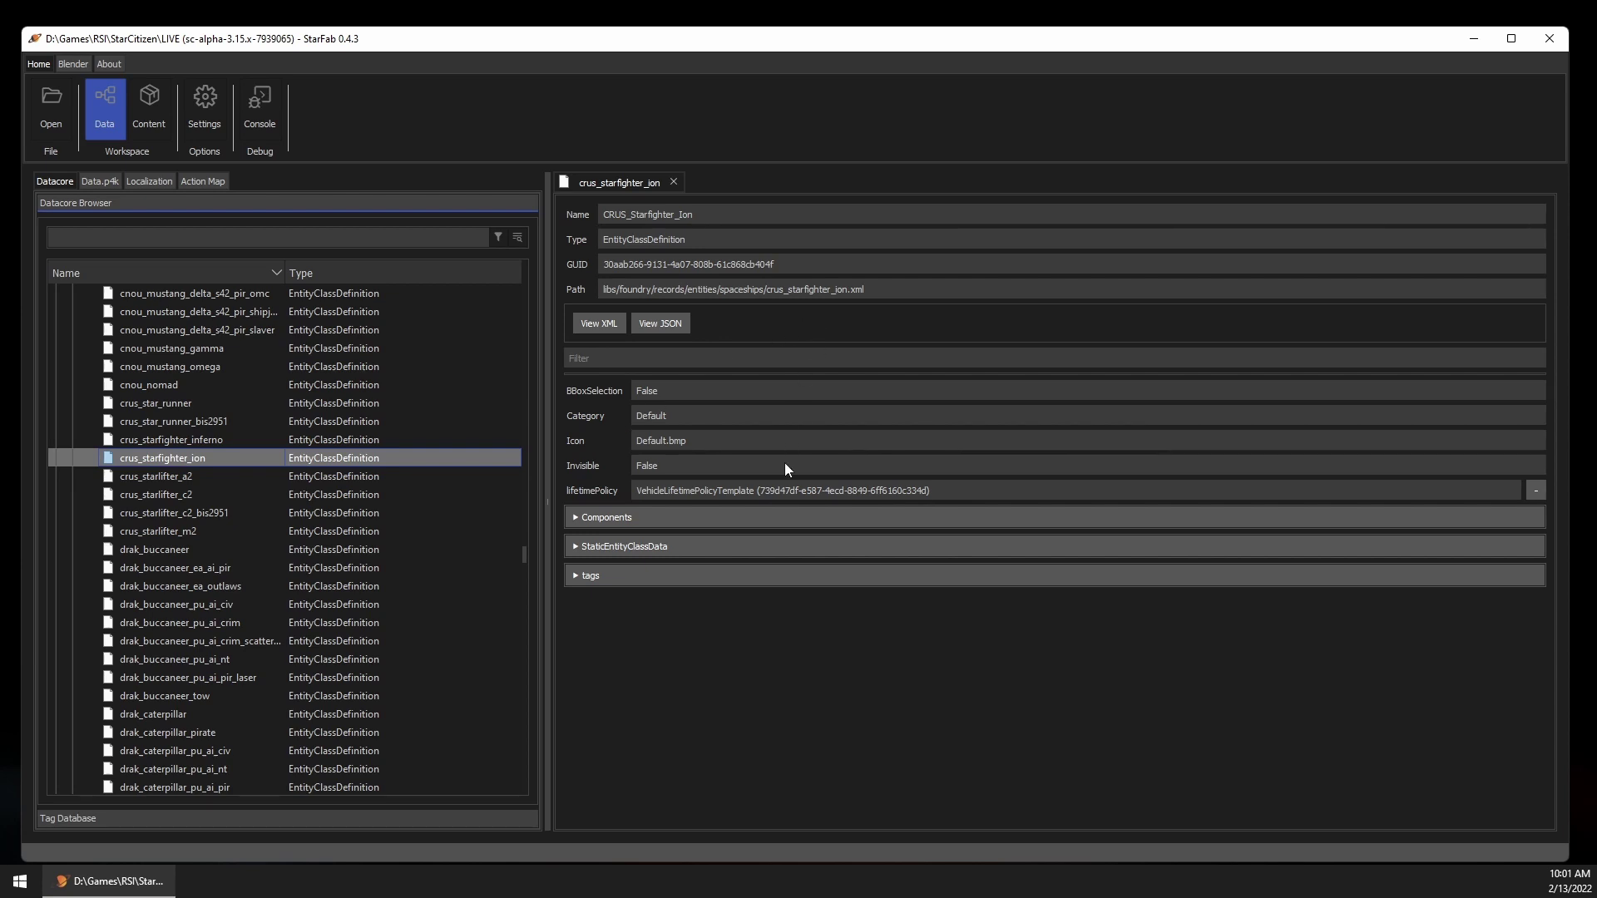
Step: Expand the record's Components and reveal the loadout inside SEntityComponentDefaultLoadoutParams
{"action": "left_click", "coordinate": [784, 514]}
{"action": "scroll", "coordinate": [784, 511], "scroll_direction": "down", "scroll_amount": 12}
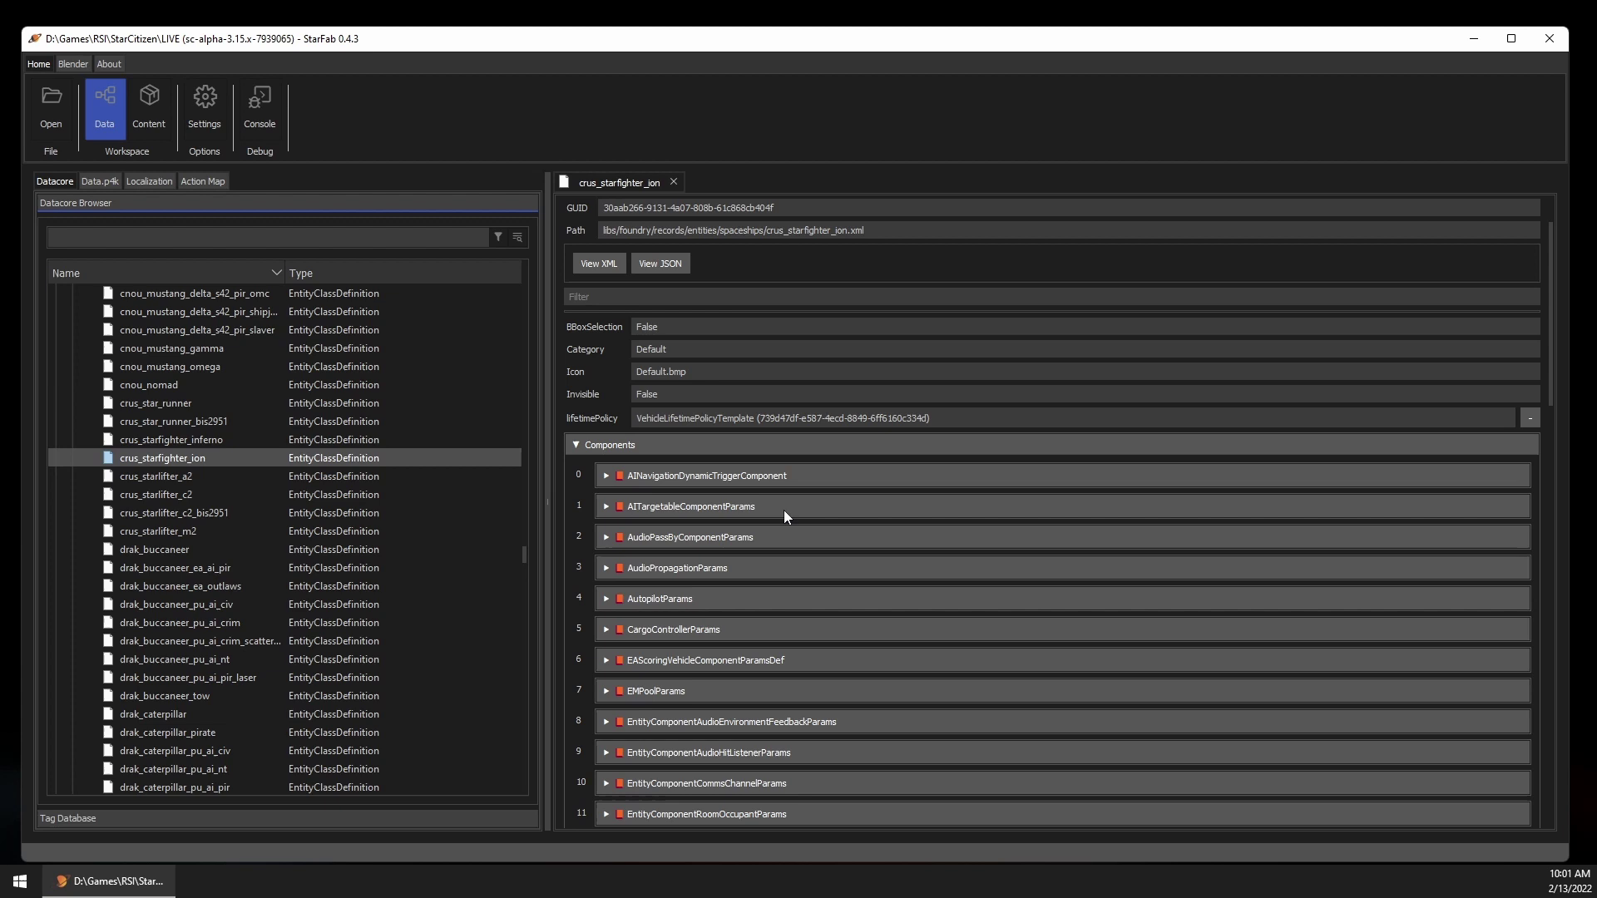
{"action": "scroll", "coordinate": [797, 513], "scroll_direction": "down", "scroll_amount": 10}
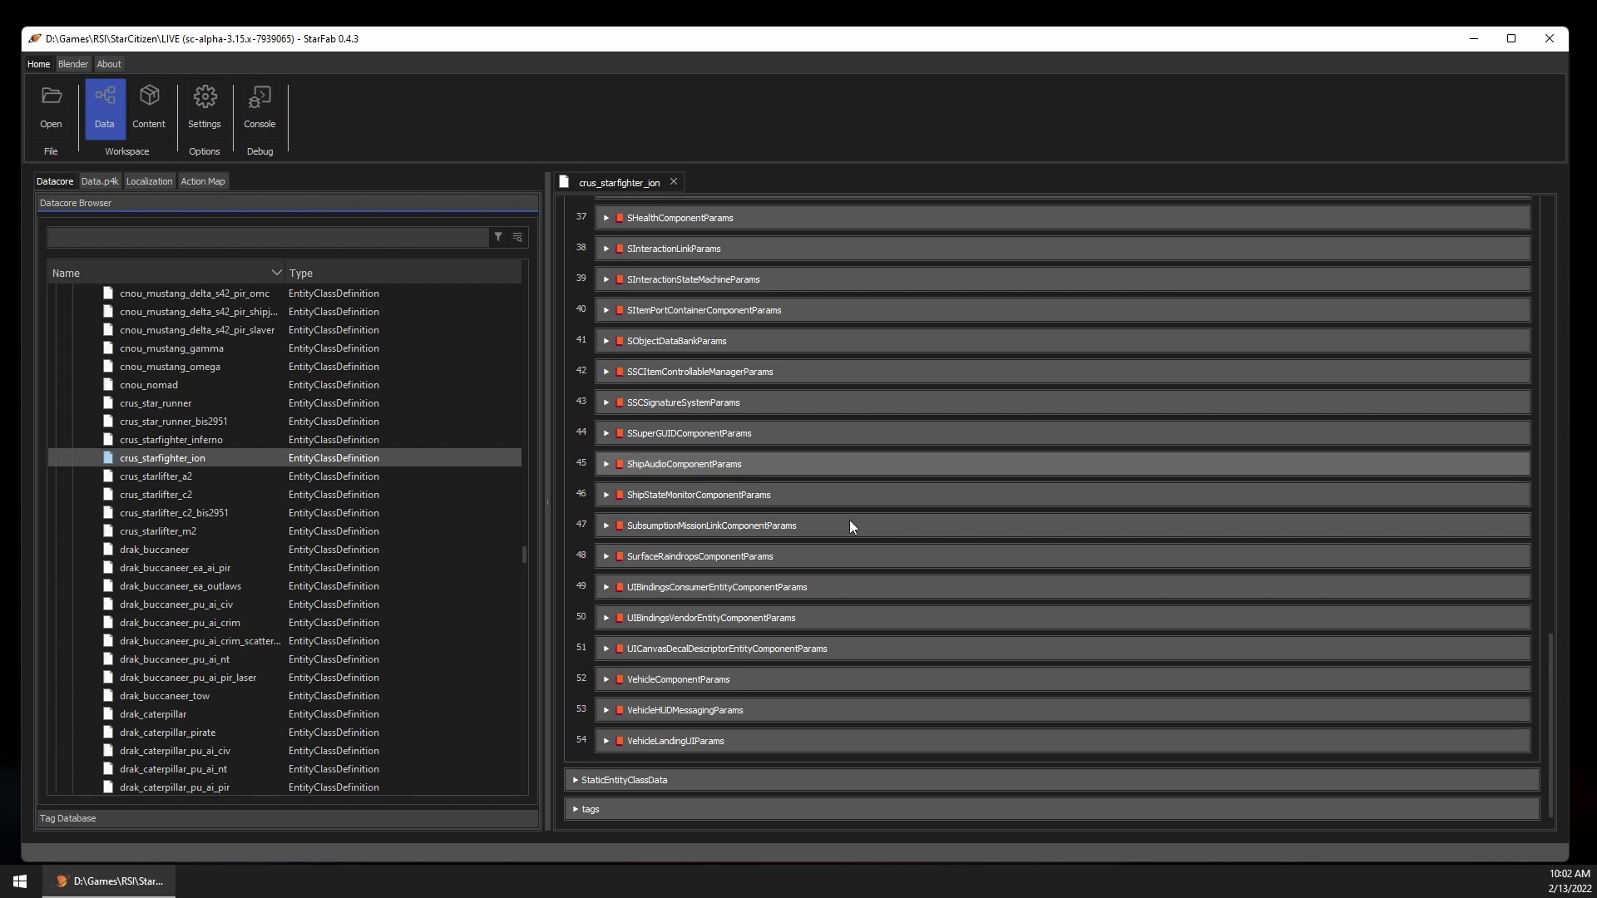
{"action": "scroll", "coordinate": [850, 521], "scroll_direction": "up", "scroll_amount": 2}
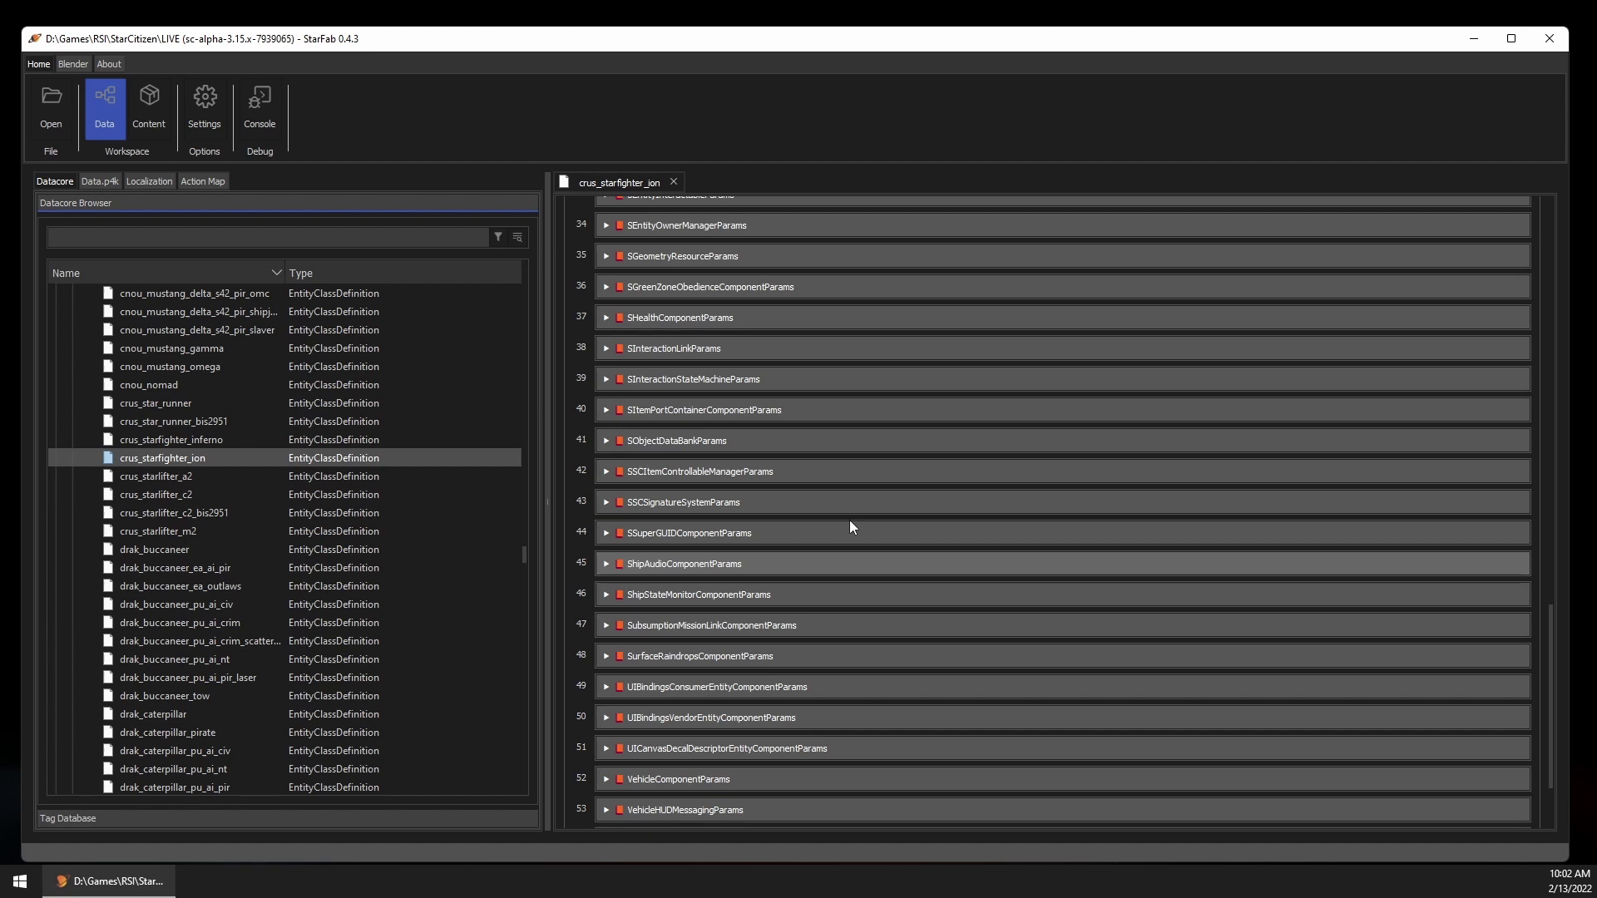
{"action": "scroll", "coordinate": [851, 521], "scroll_direction": "up", "scroll_amount": 1}
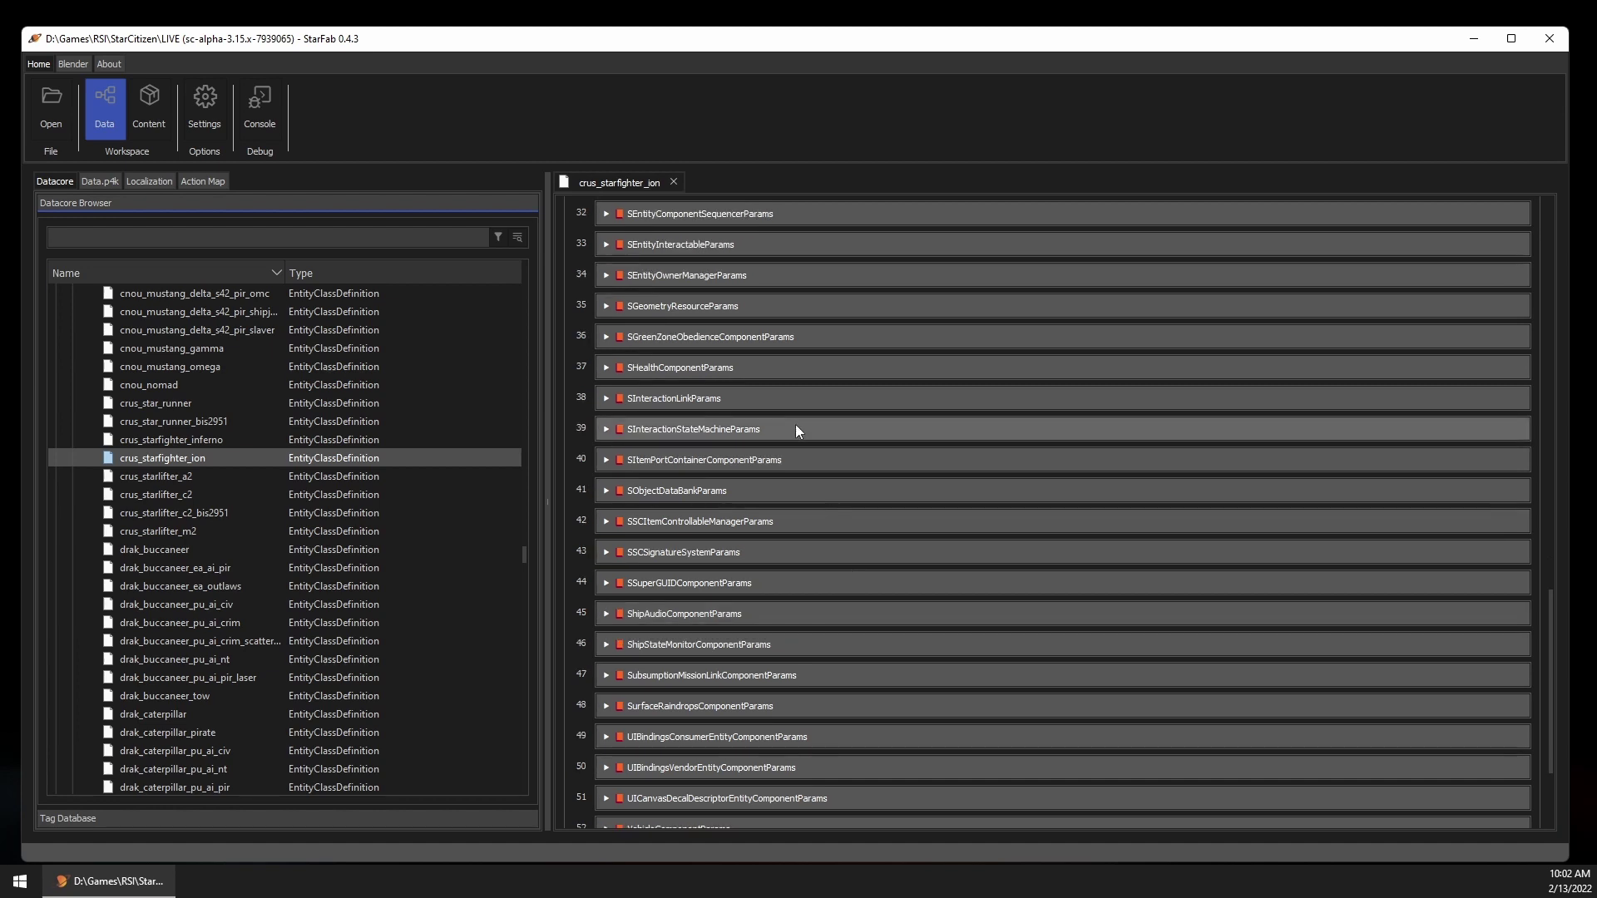
{"action": "scroll", "coordinate": [808, 376], "scroll_direction": "up", "scroll_amount": 1}
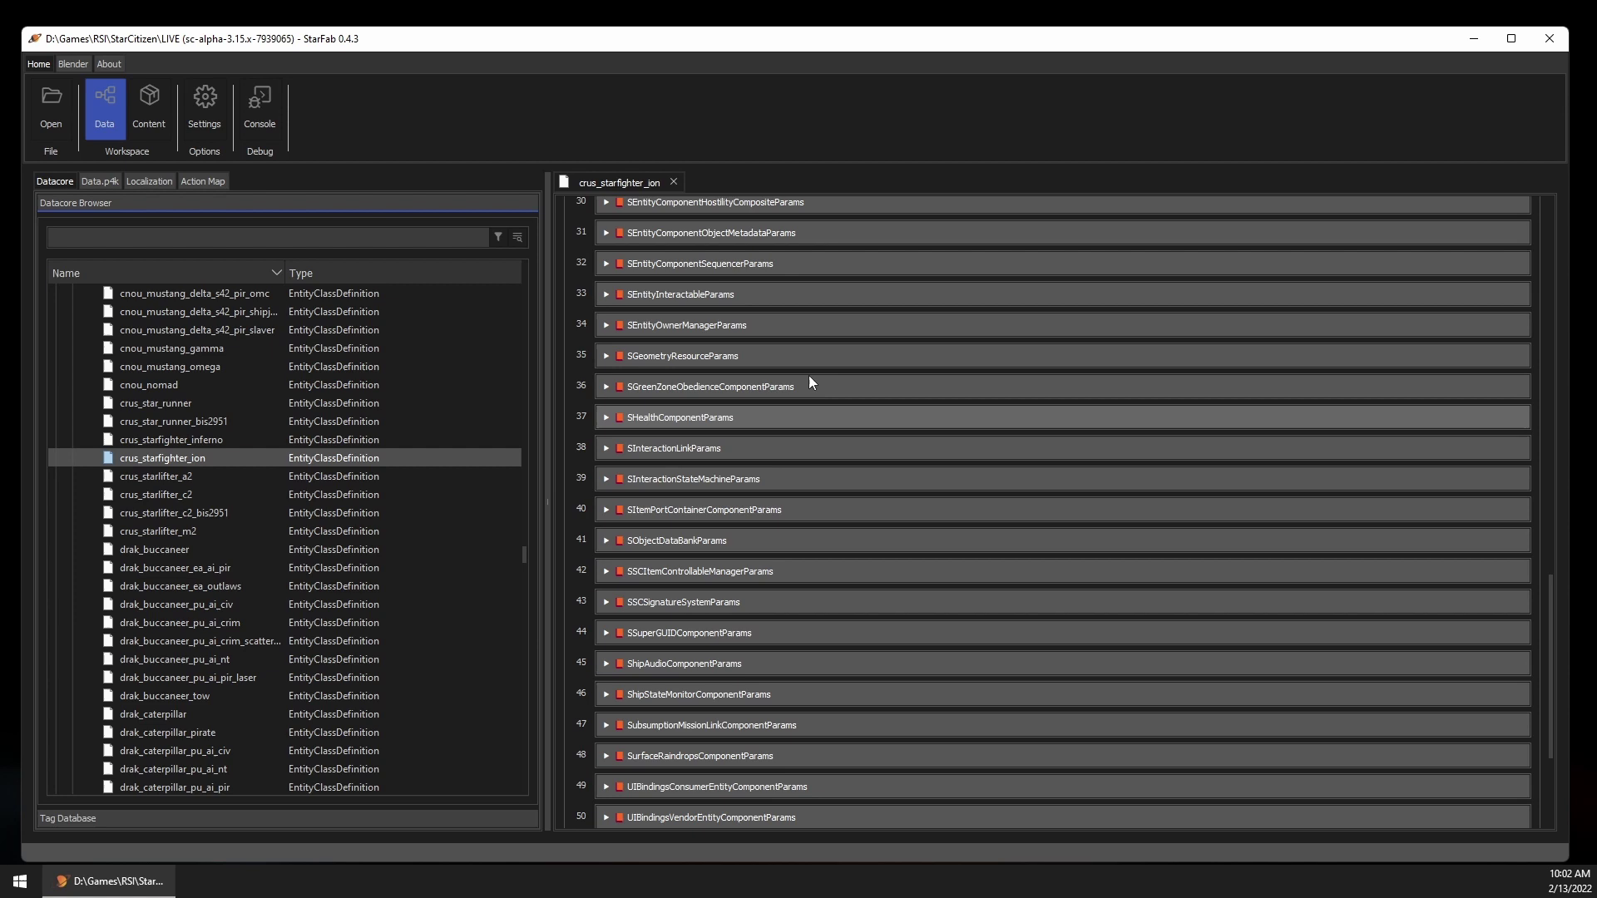
{"action": "scroll", "coordinate": [834, 263], "scroll_direction": "up", "scroll_amount": 3}
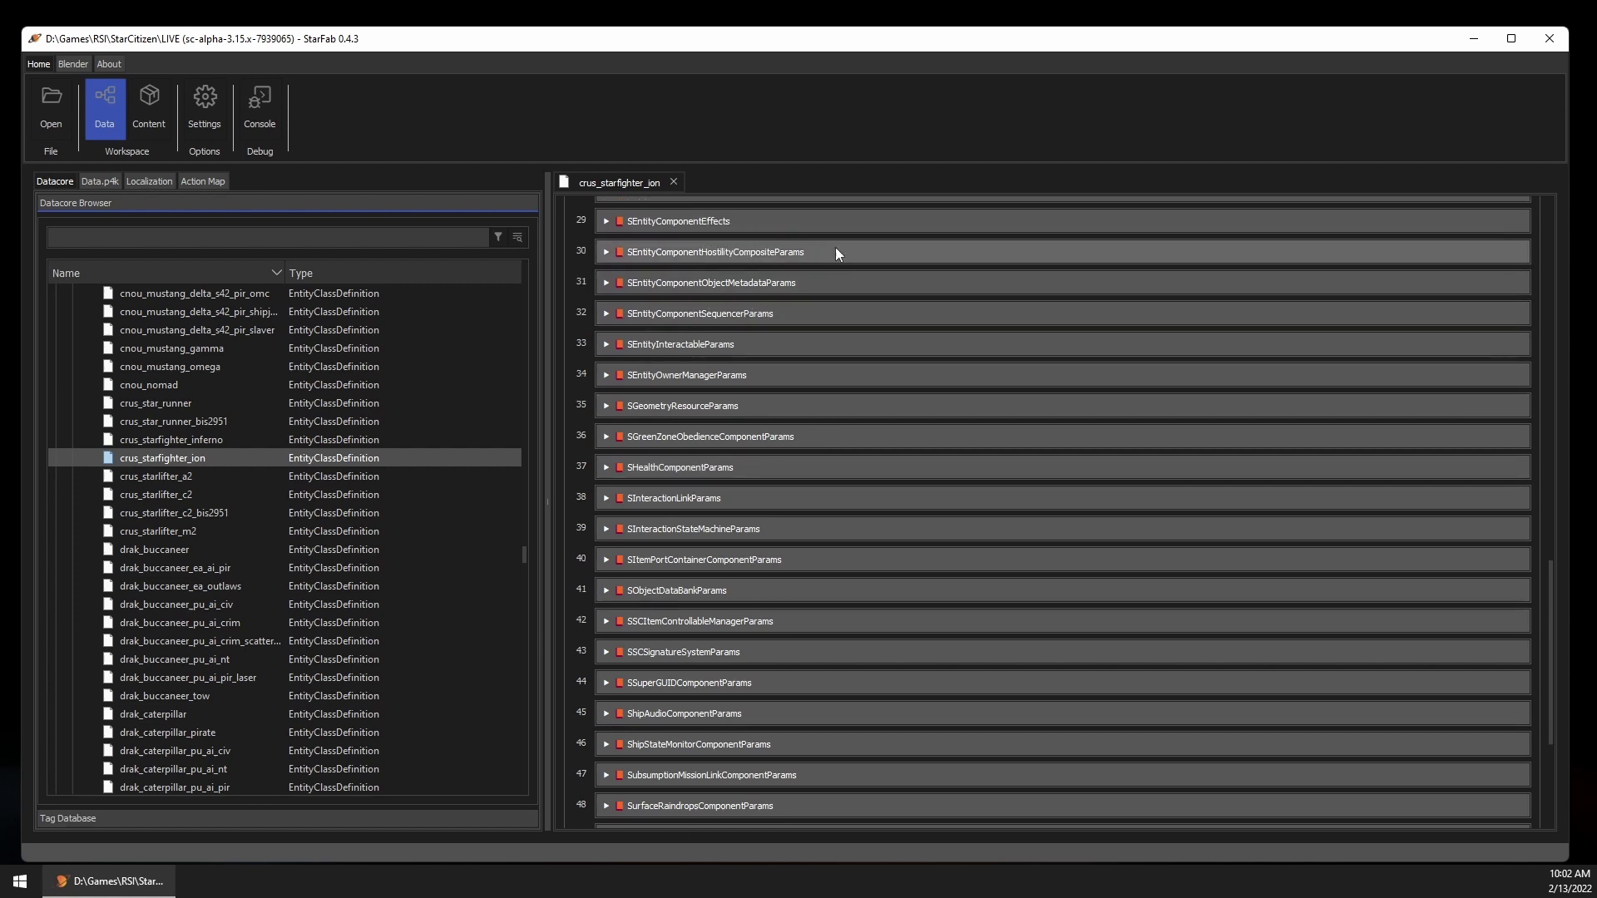
{"action": "left_click", "coordinate": [840, 286]}
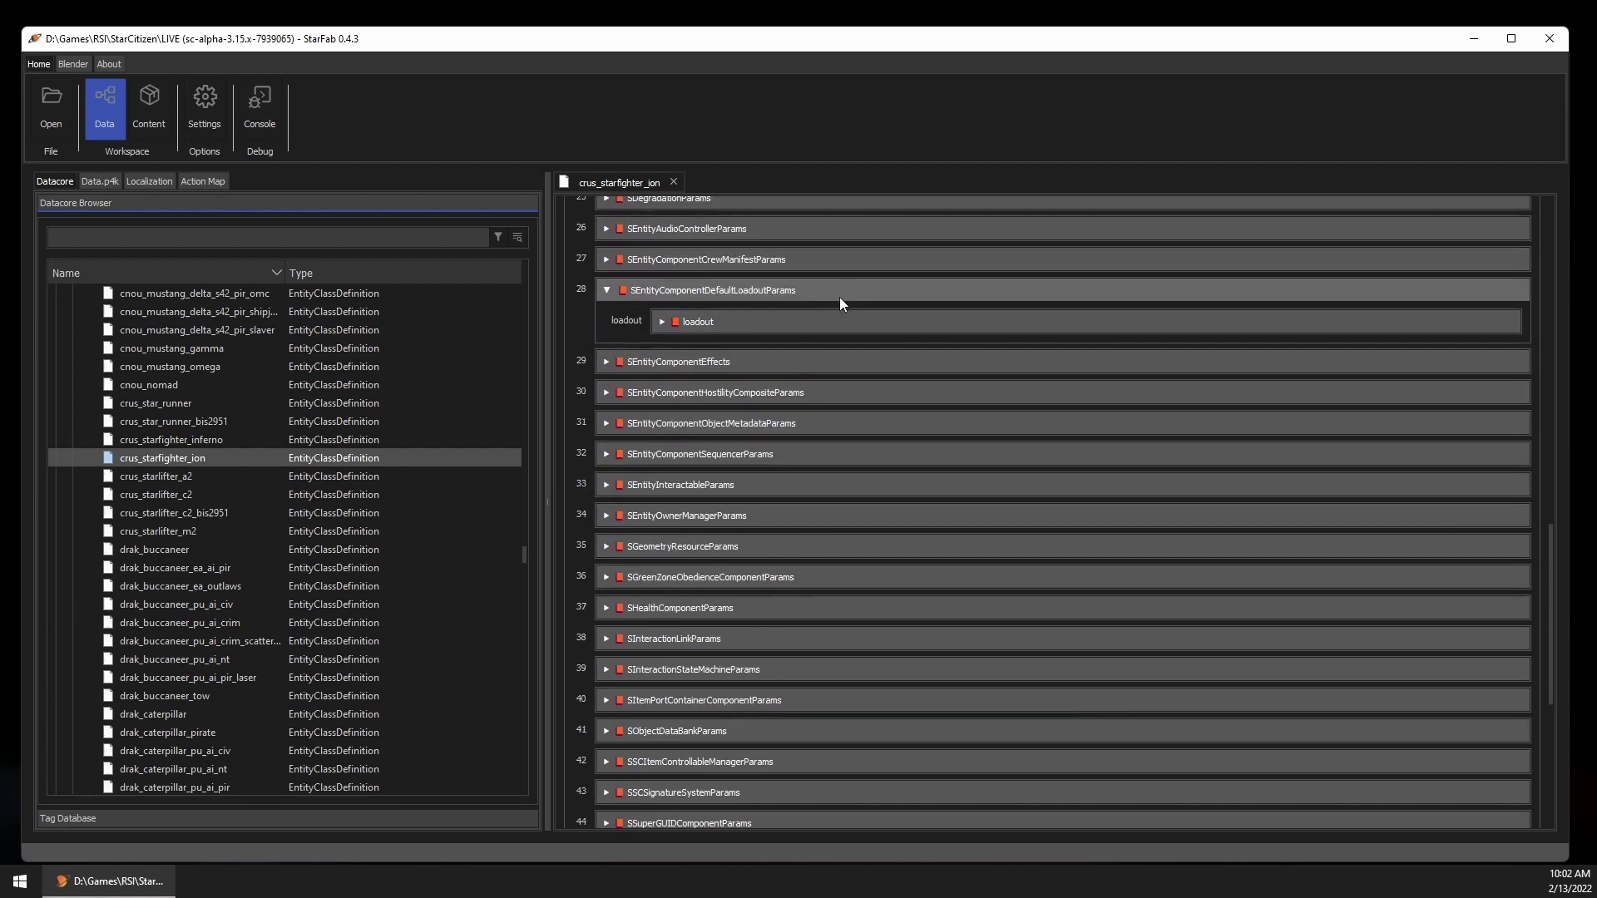
{"action": "left_click", "coordinate": [841, 321]}
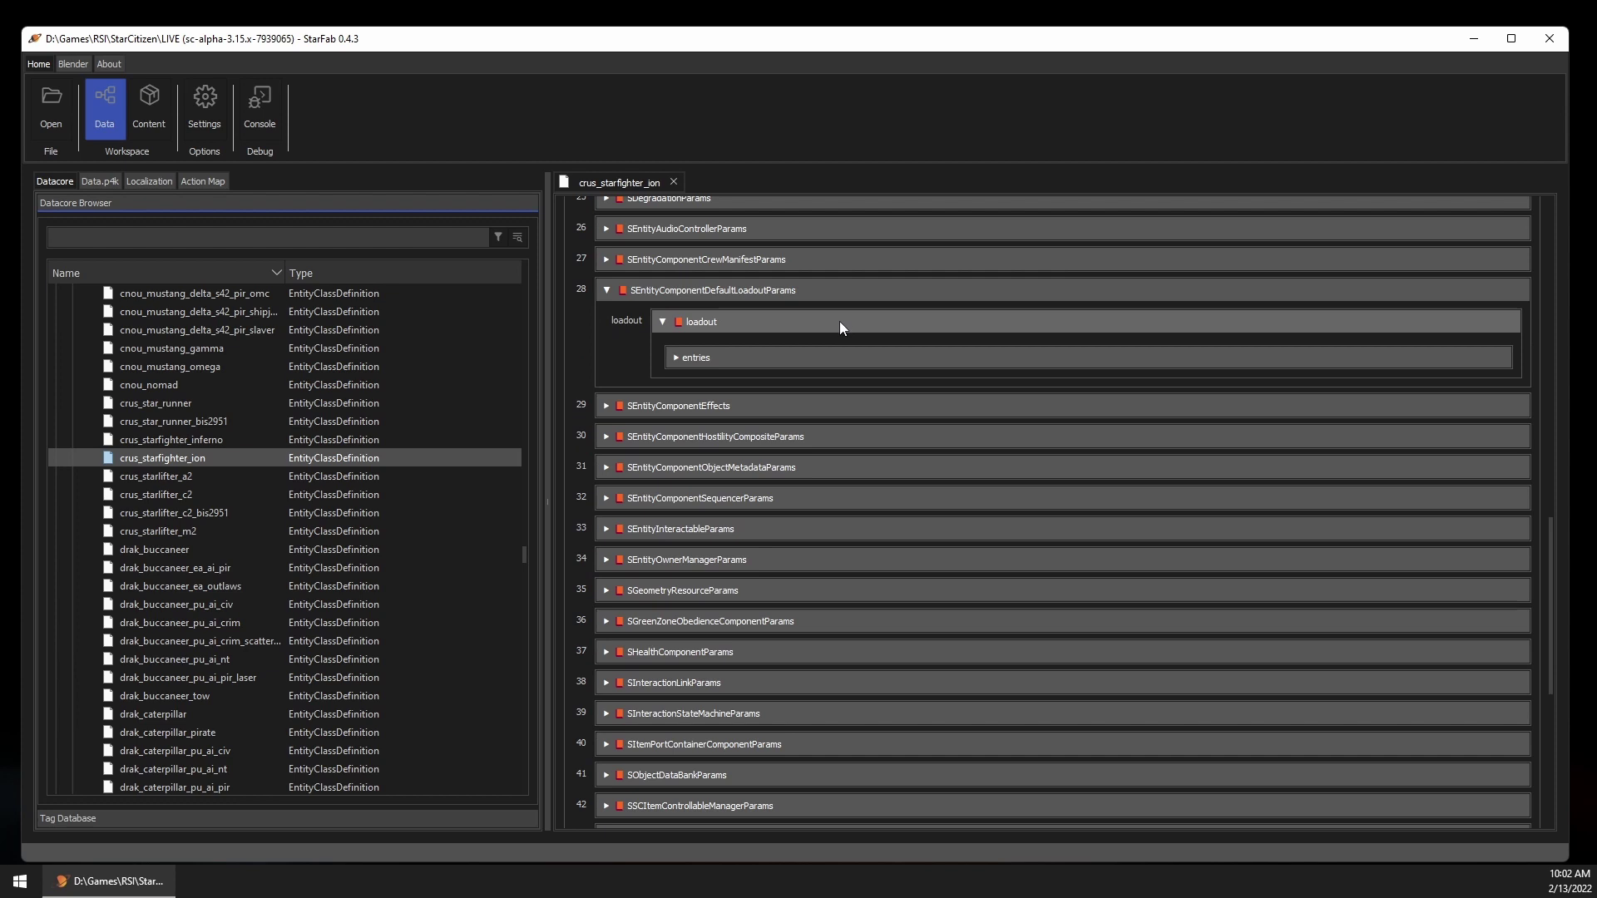
Step: Expand the loadout's entries with all their nested levels and examine the items assigned to each hardpoint
{"action": "right_click", "coordinate": [836, 366]}
{"action": "left_click", "coordinate": [881, 401]}
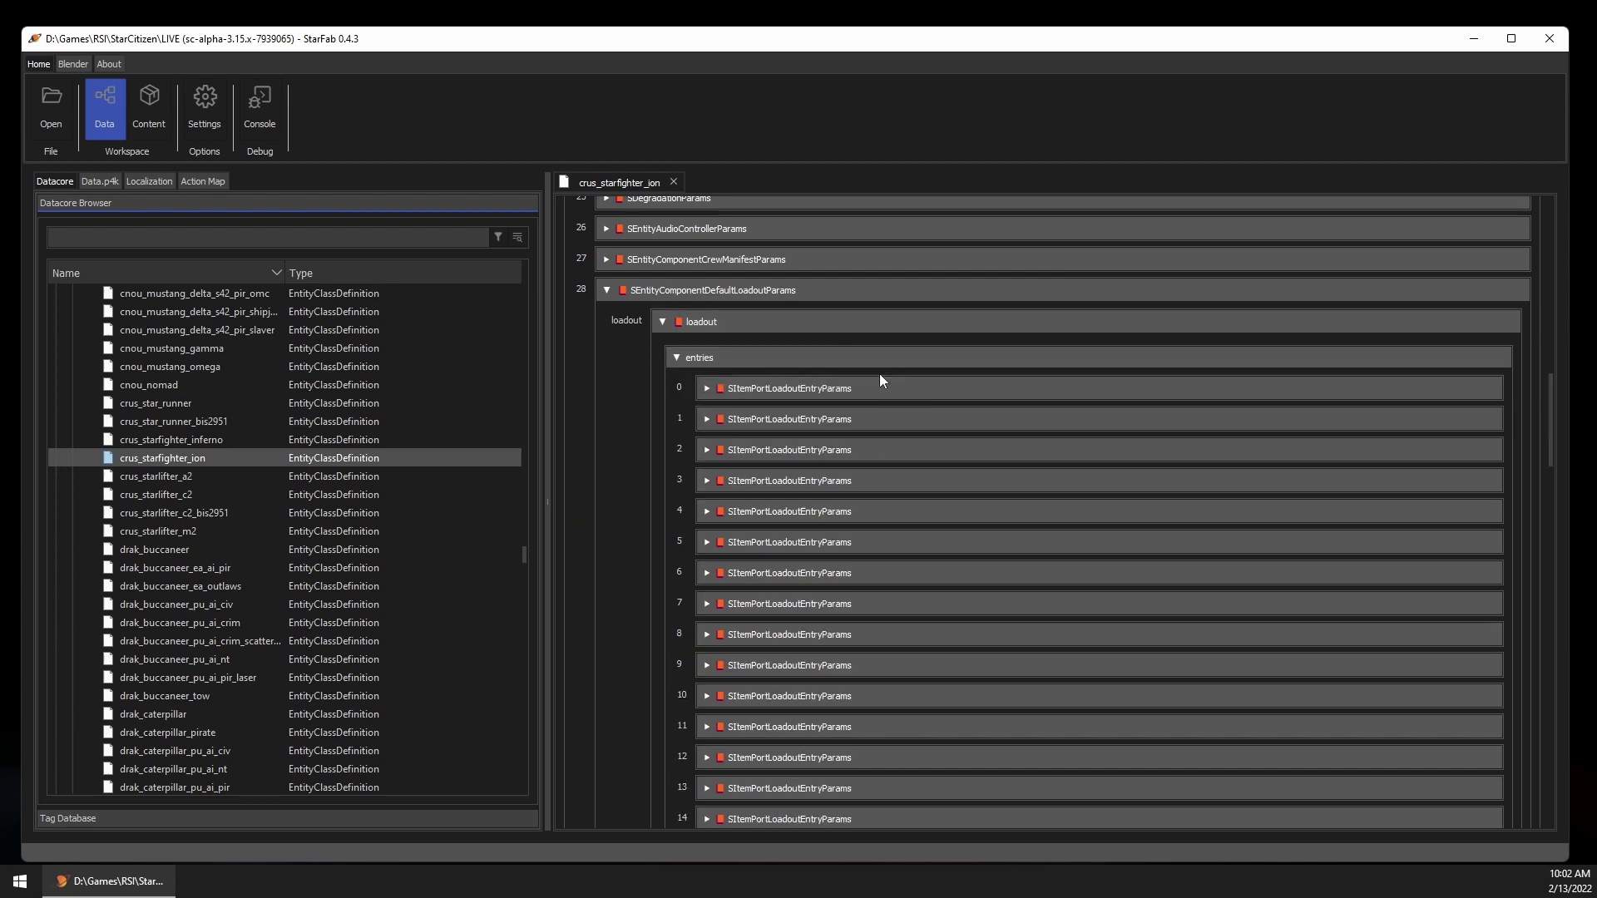
{"action": "right_click", "coordinate": [880, 358]}
{"action": "left_click", "coordinate": [912, 411]}
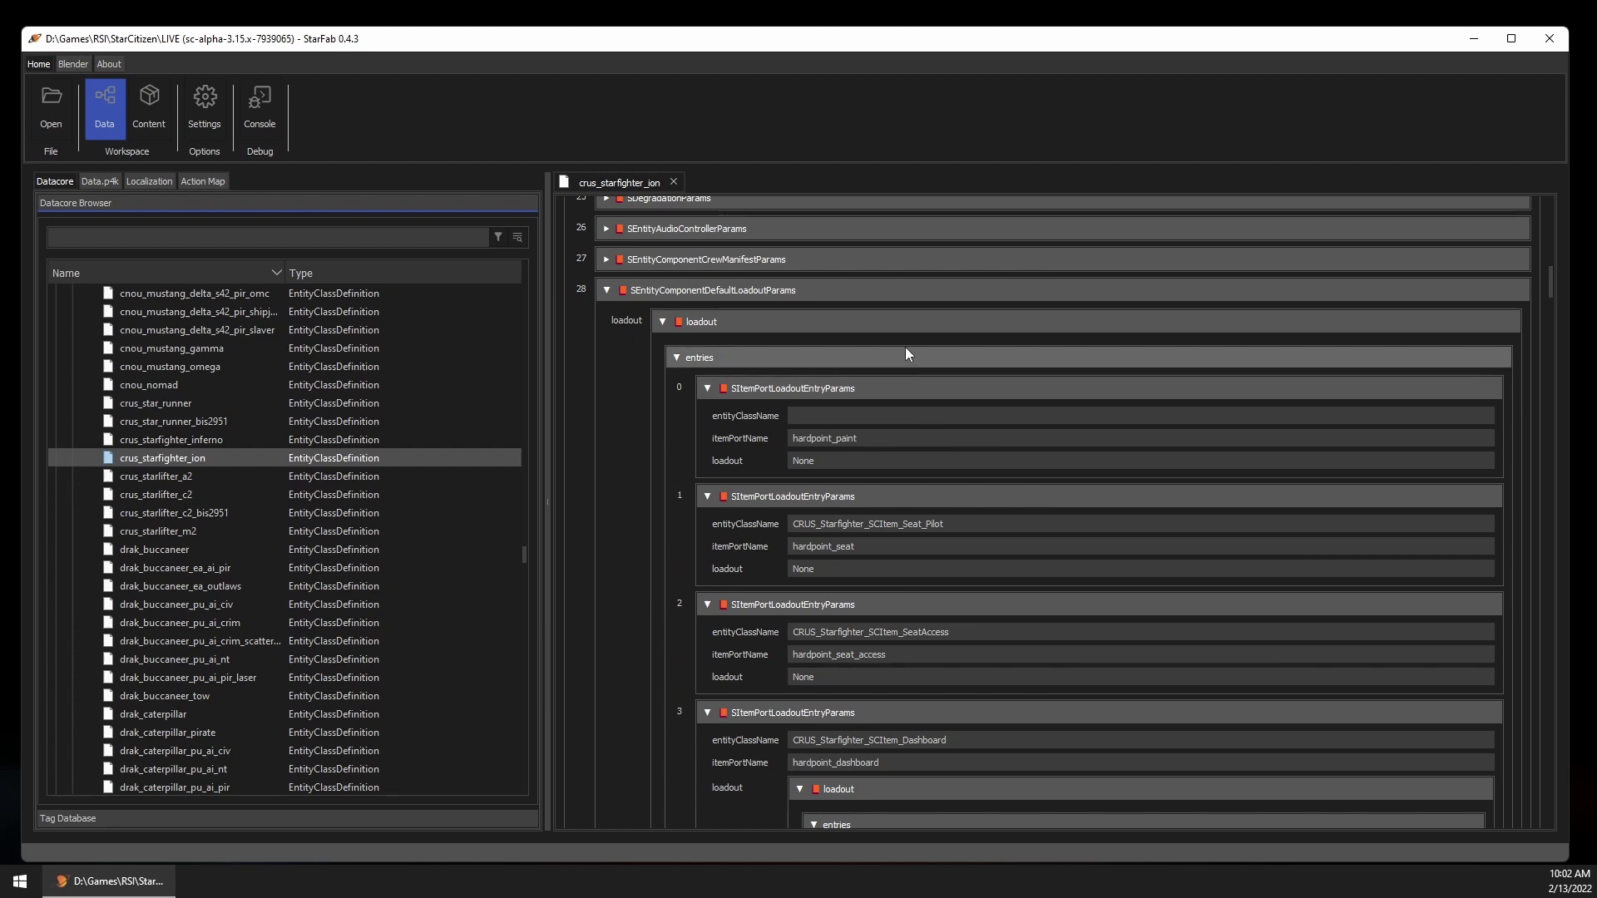
{"action": "scroll", "coordinate": [910, 341], "scroll_direction": "down", "scroll_amount": 10}
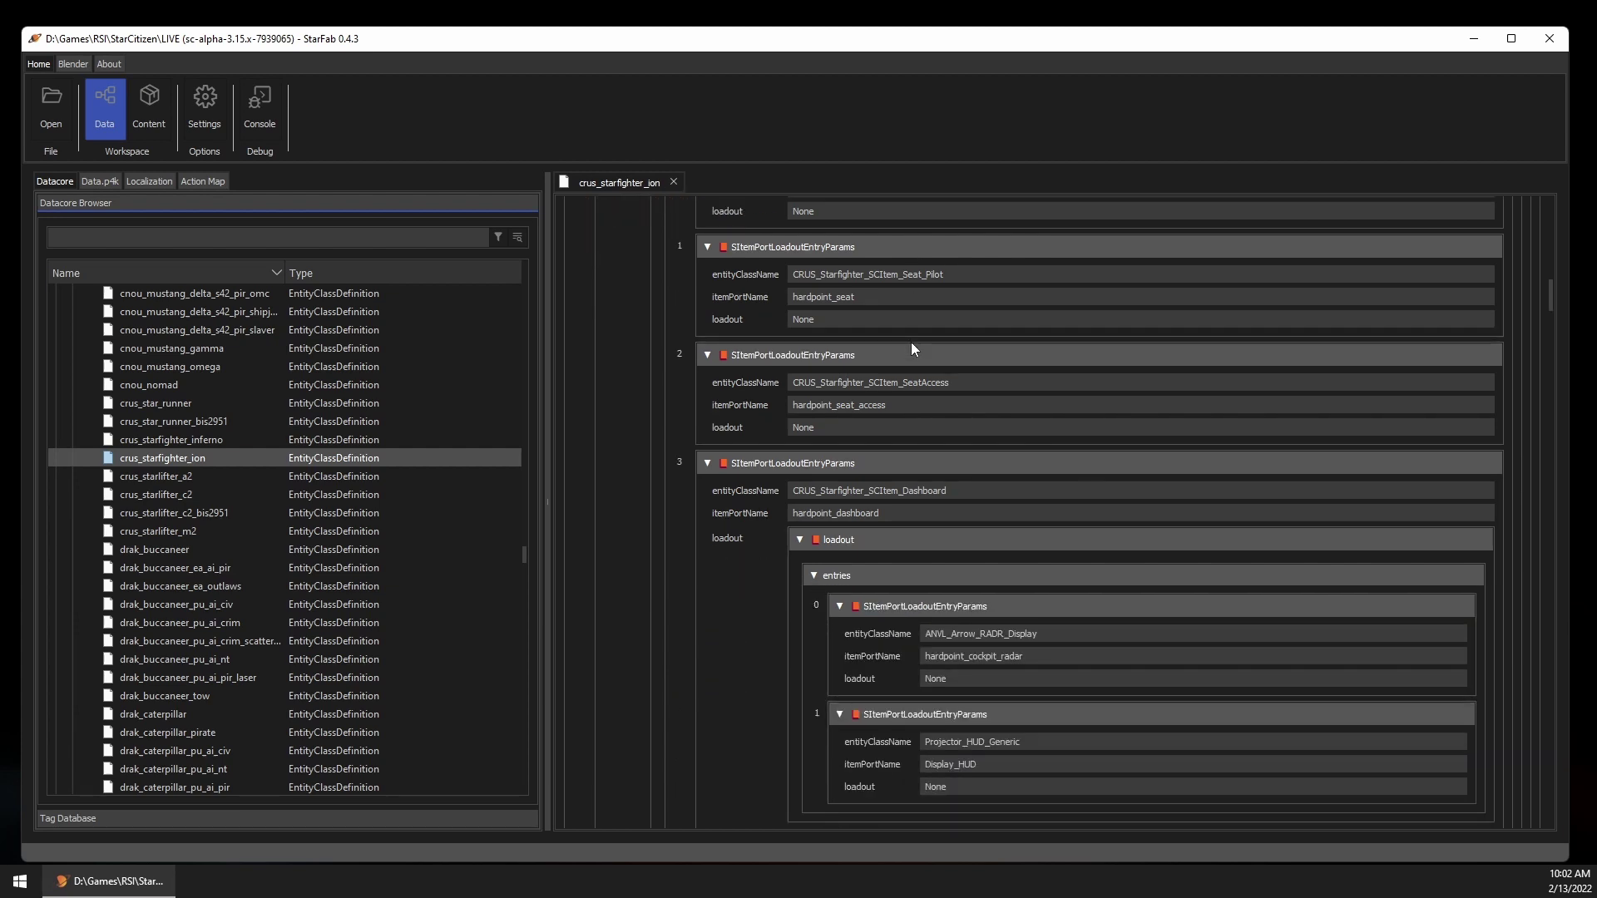
{"action": "scroll", "coordinate": [911, 342], "scroll_direction": "down", "scroll_amount": 12}
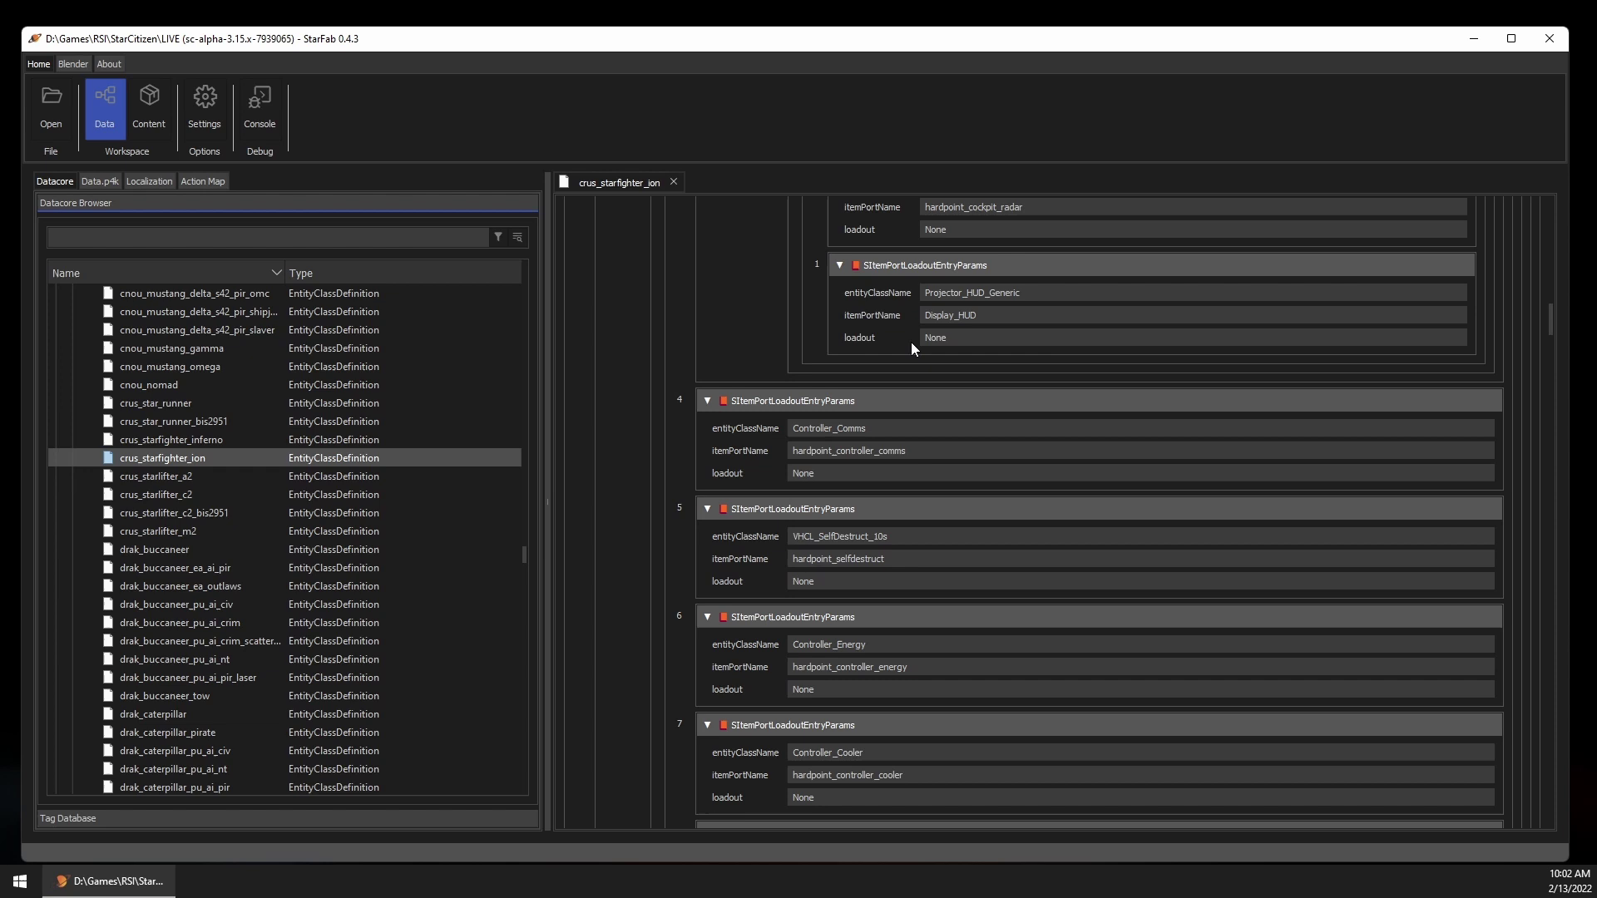
{"action": "scroll", "coordinate": [911, 341], "scroll_direction": "down", "scroll_amount": 8}
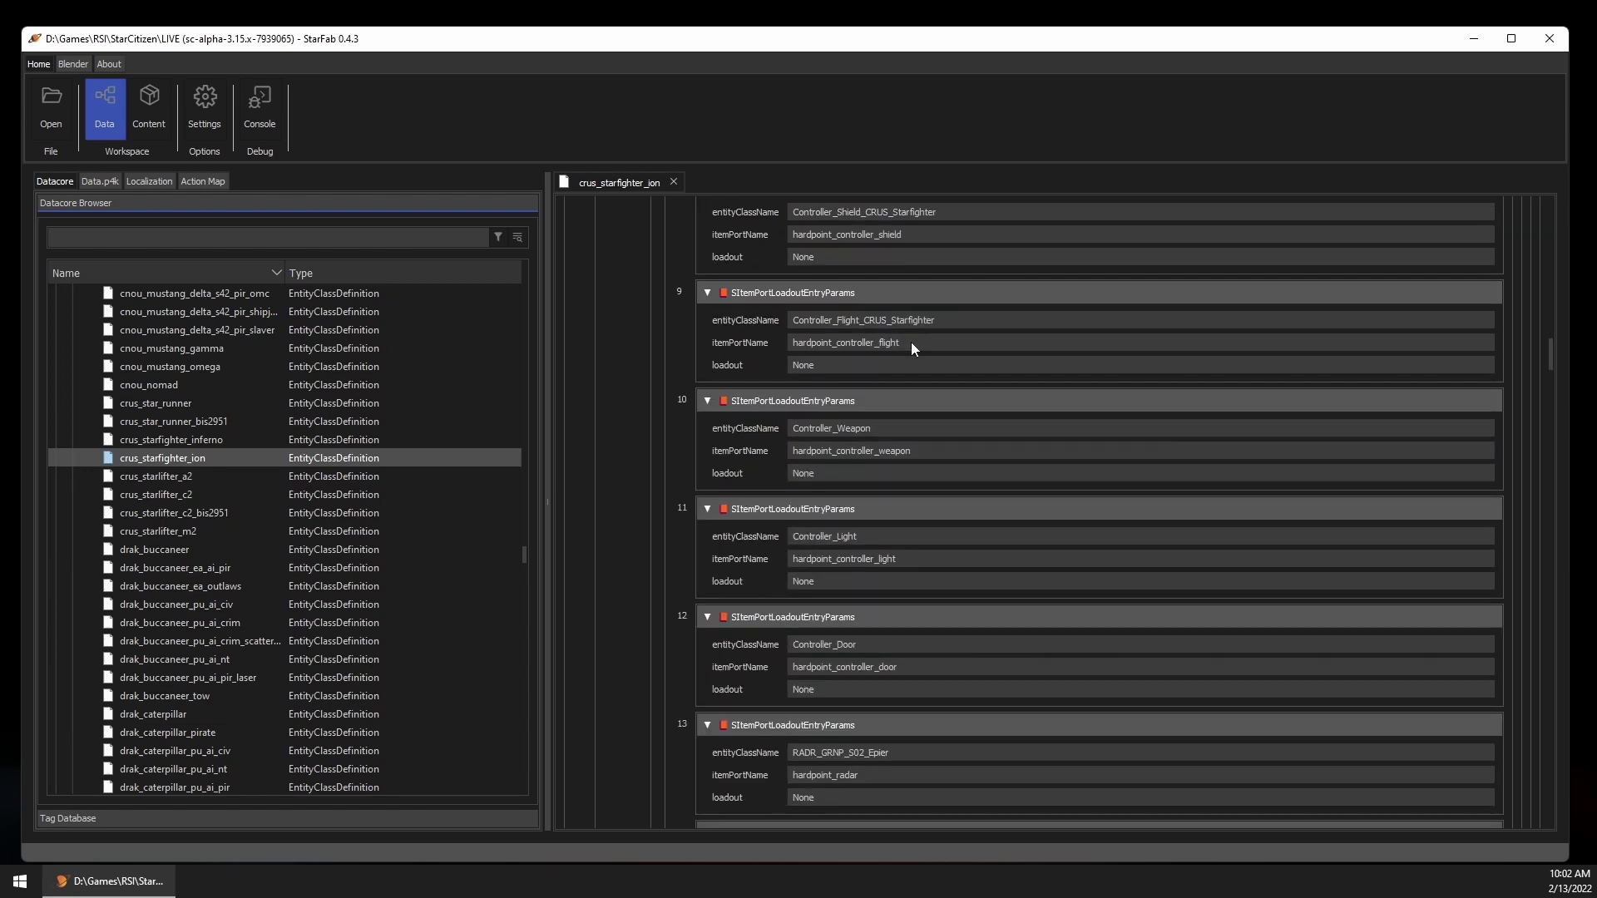
Step: Filter the crus_starfighter_ion record's properties by S7 and locate the matching loadout entry
{"action": "scroll", "coordinate": [911, 341], "scroll_direction": "up", "scroll_amount": 20}
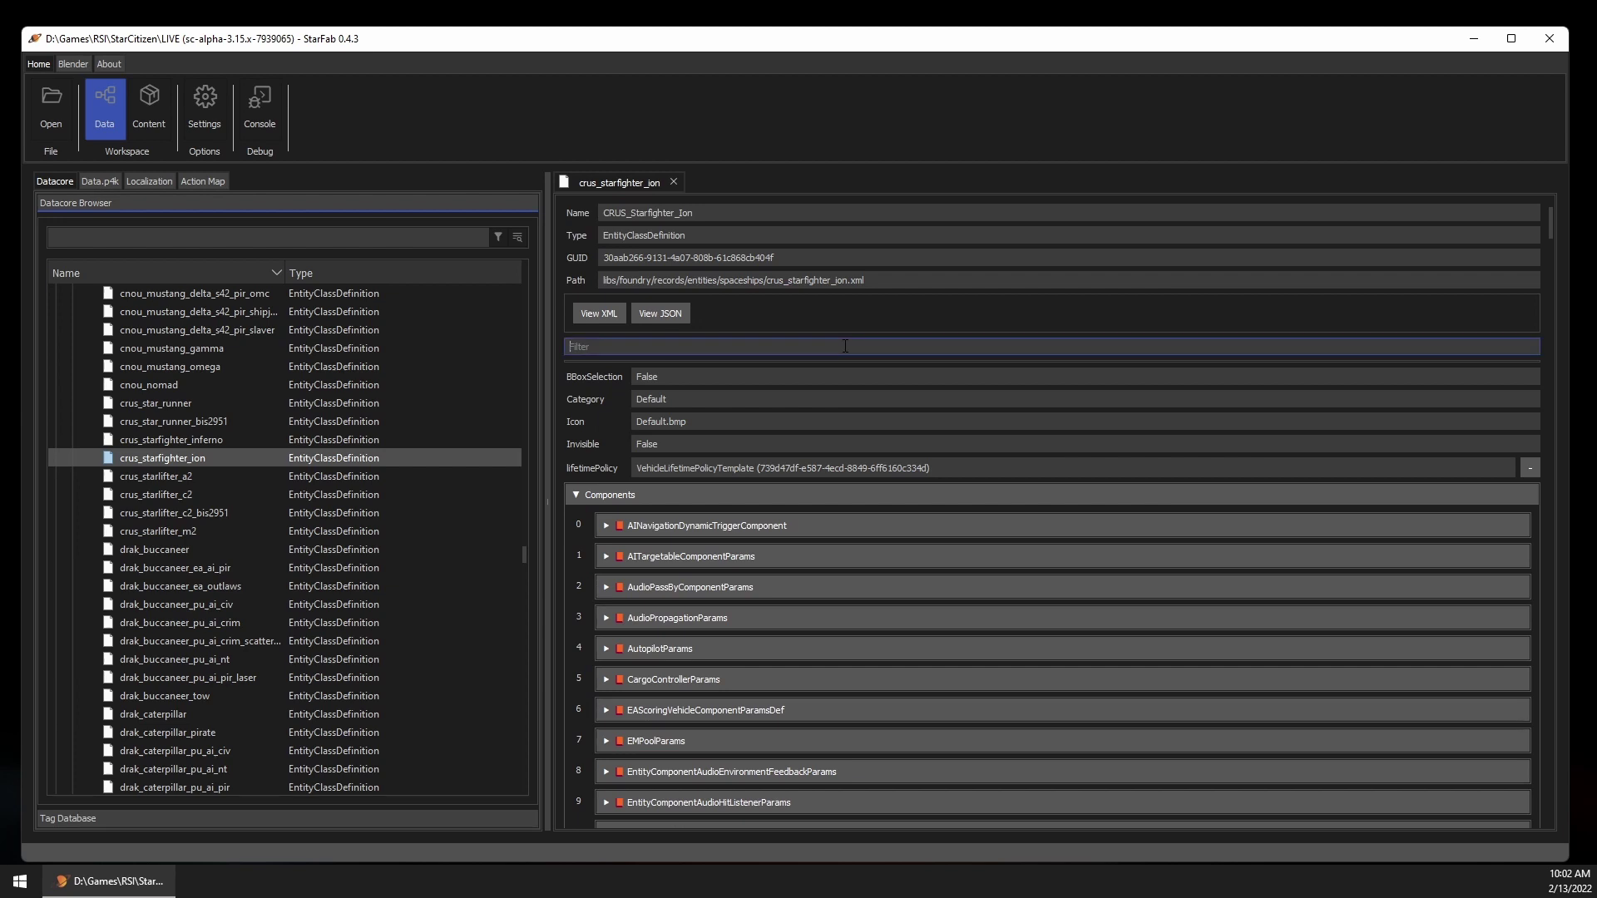
{"action": "type", "text": "S7"}
{"action": "scroll", "coordinate": [927, 407], "scroll_direction": "down", "scroll_amount": 10}
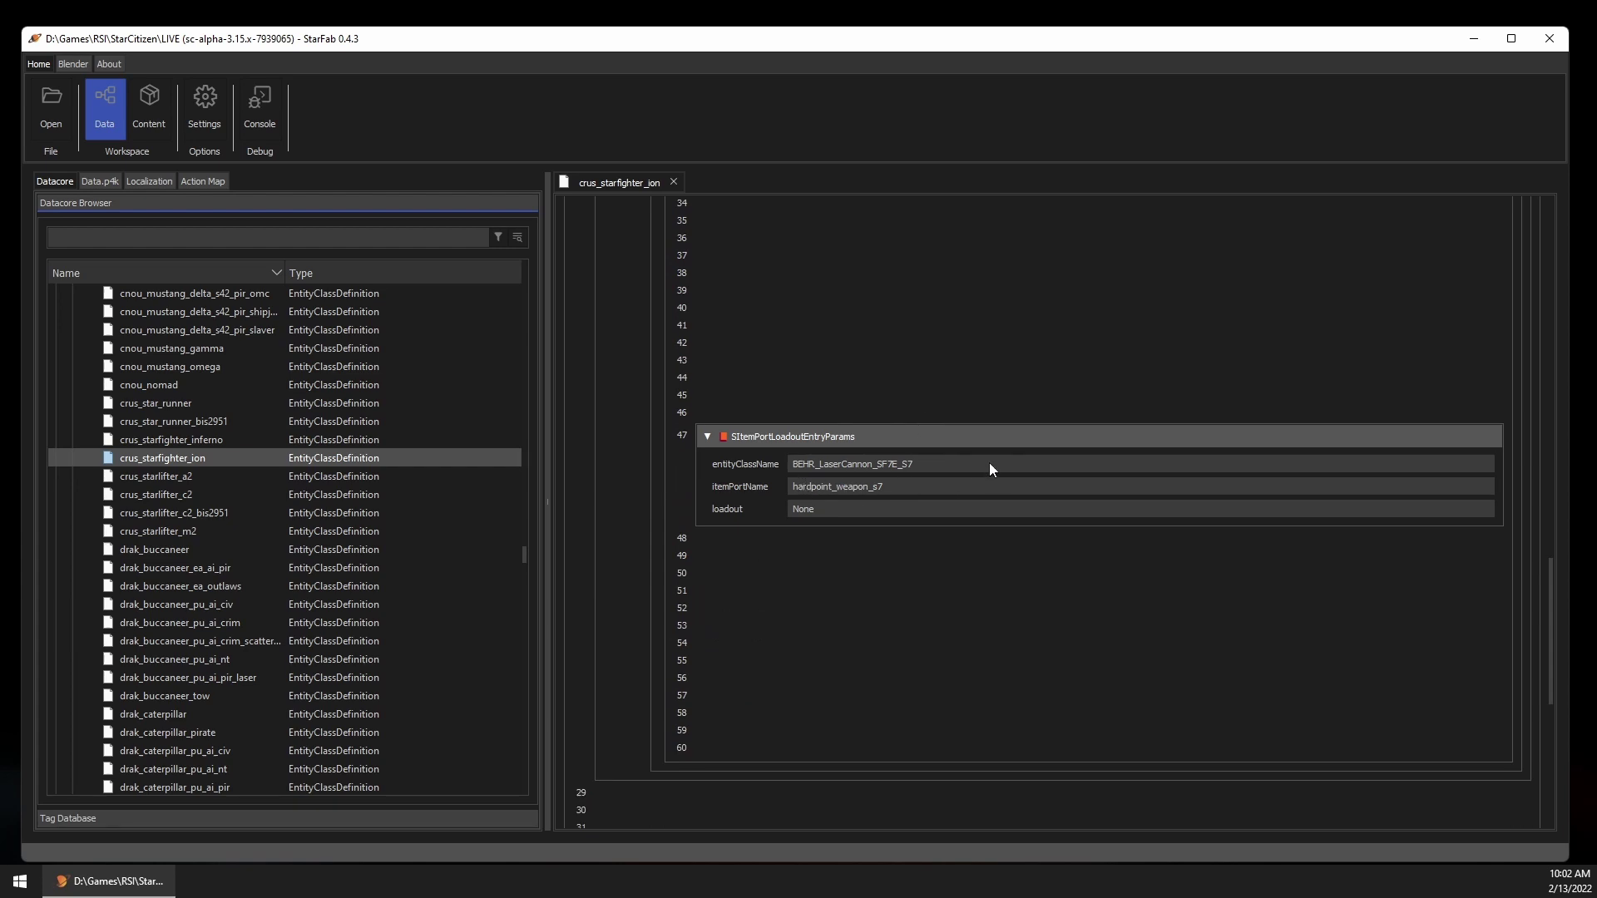
Step: Copy the entityClassName BEHR_LaserCannon_SF7E_S7 from the hardpoint_weapon_s7 entry and search the Datacore records for it
{"action": "double_click", "coordinate": [990, 464]}
{"action": "key", "text": "ctrl+c"}
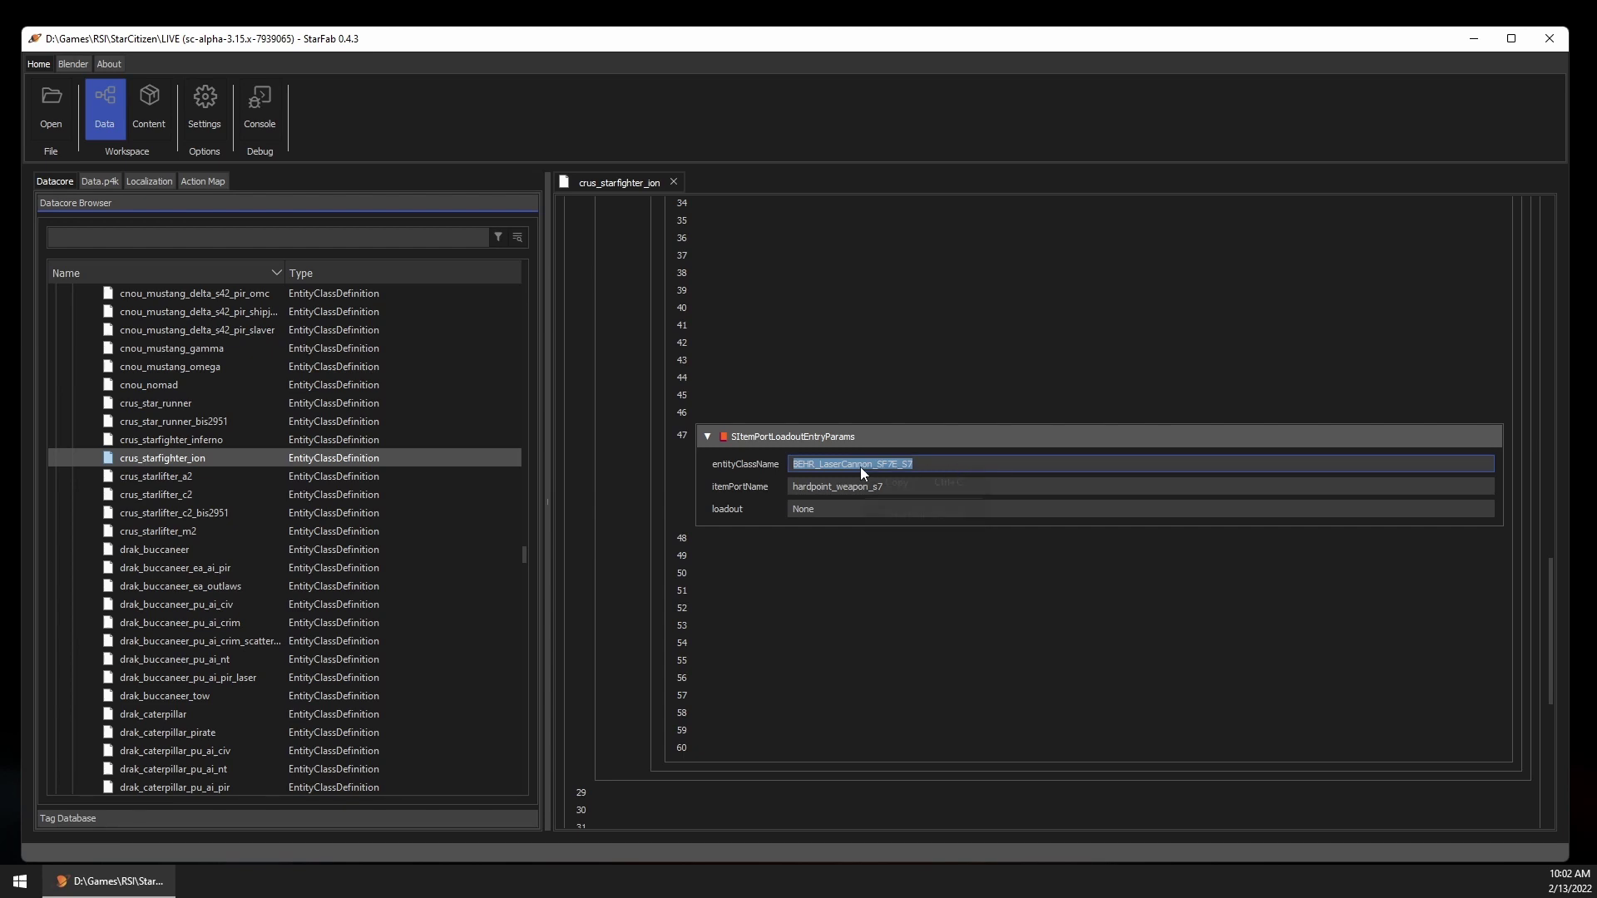
{"action": "left_click", "coordinate": [963, 471]}
{"action": "right_click", "coordinate": [93, 237]}
{"action": "left_click", "coordinate": [157, 341]}
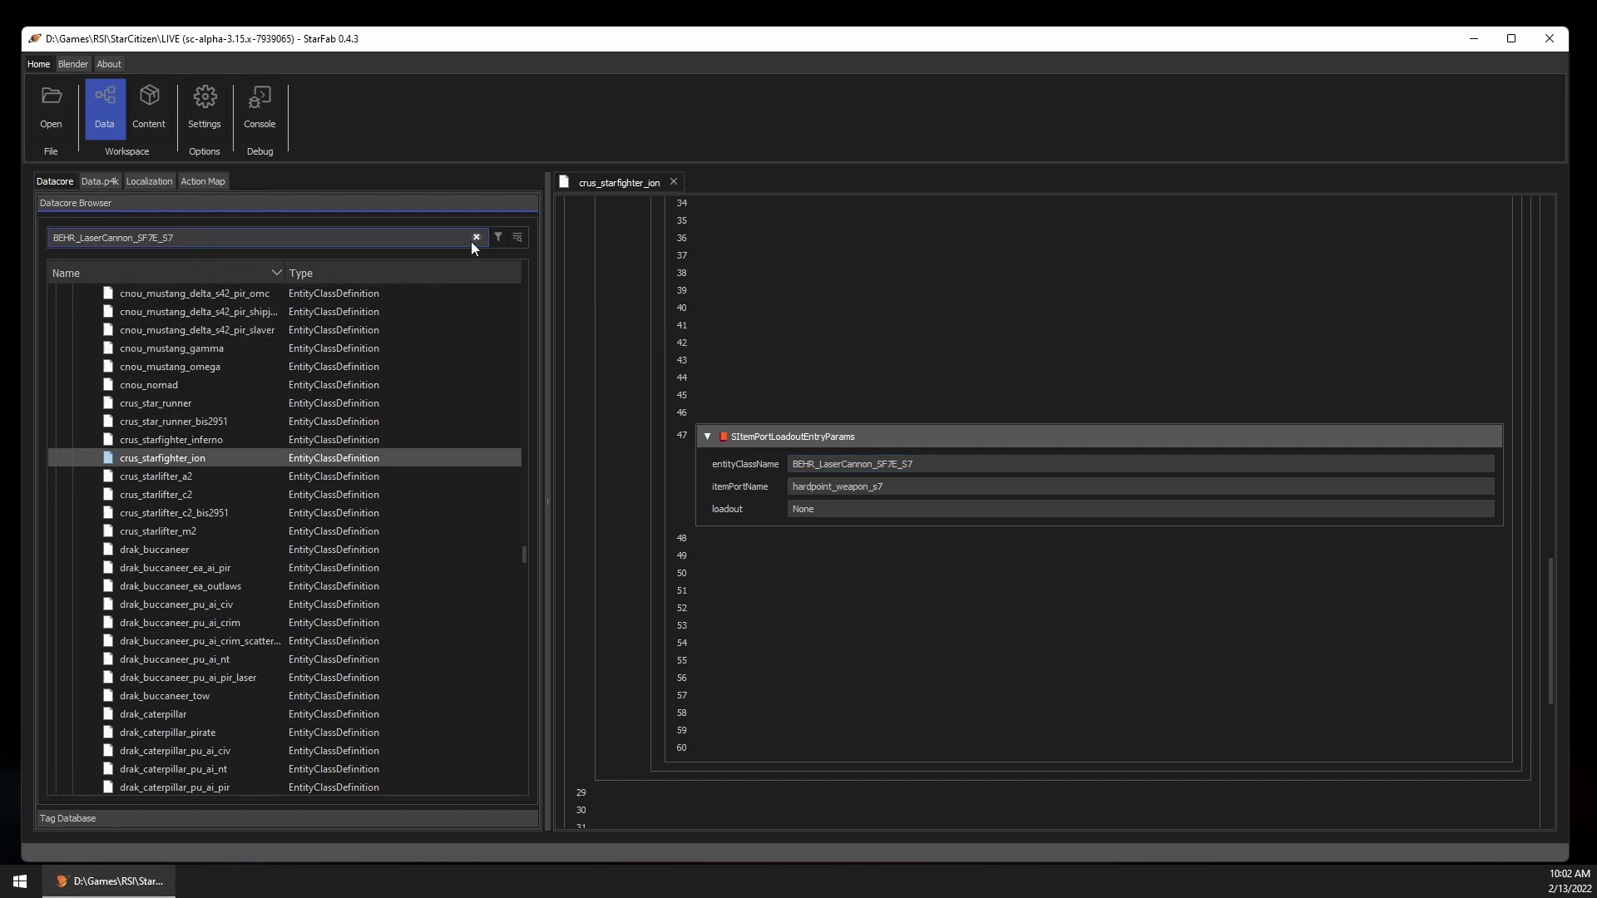
{"action": "left_click", "coordinate": [518, 237]}
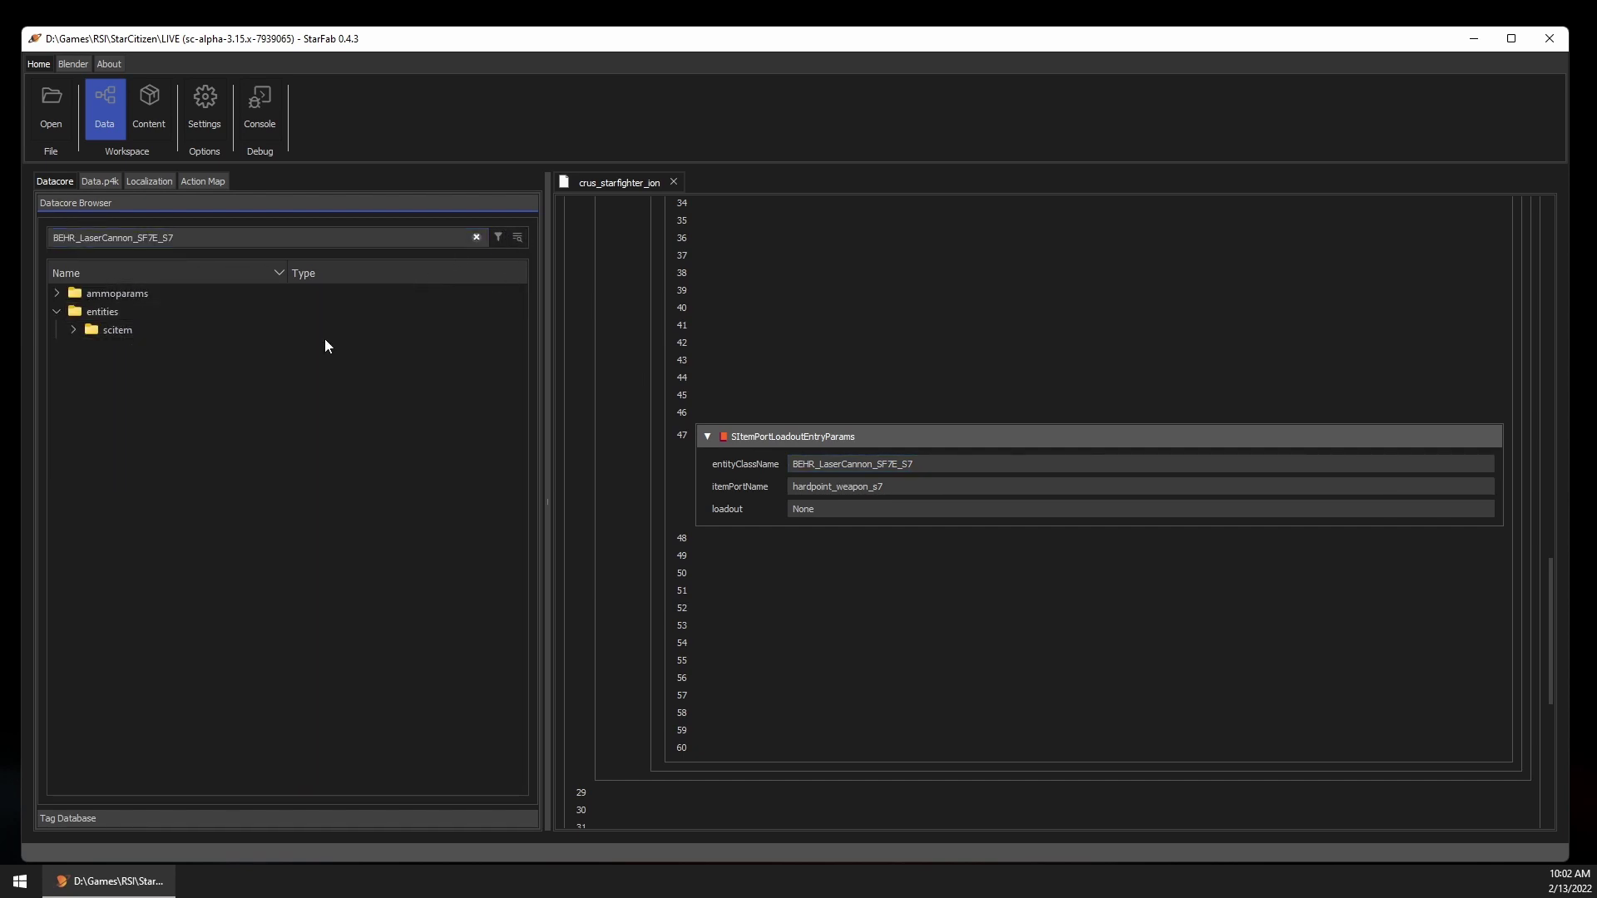
Step: Expand entities/scitem/ships/weapons in the search results and open the behr_lasercannon_sf7e_s7 record
{"action": "left_click", "coordinate": [73, 329]}
{"action": "left_click", "coordinate": [90, 348]}
{"action": "left_click", "coordinate": [107, 366]}
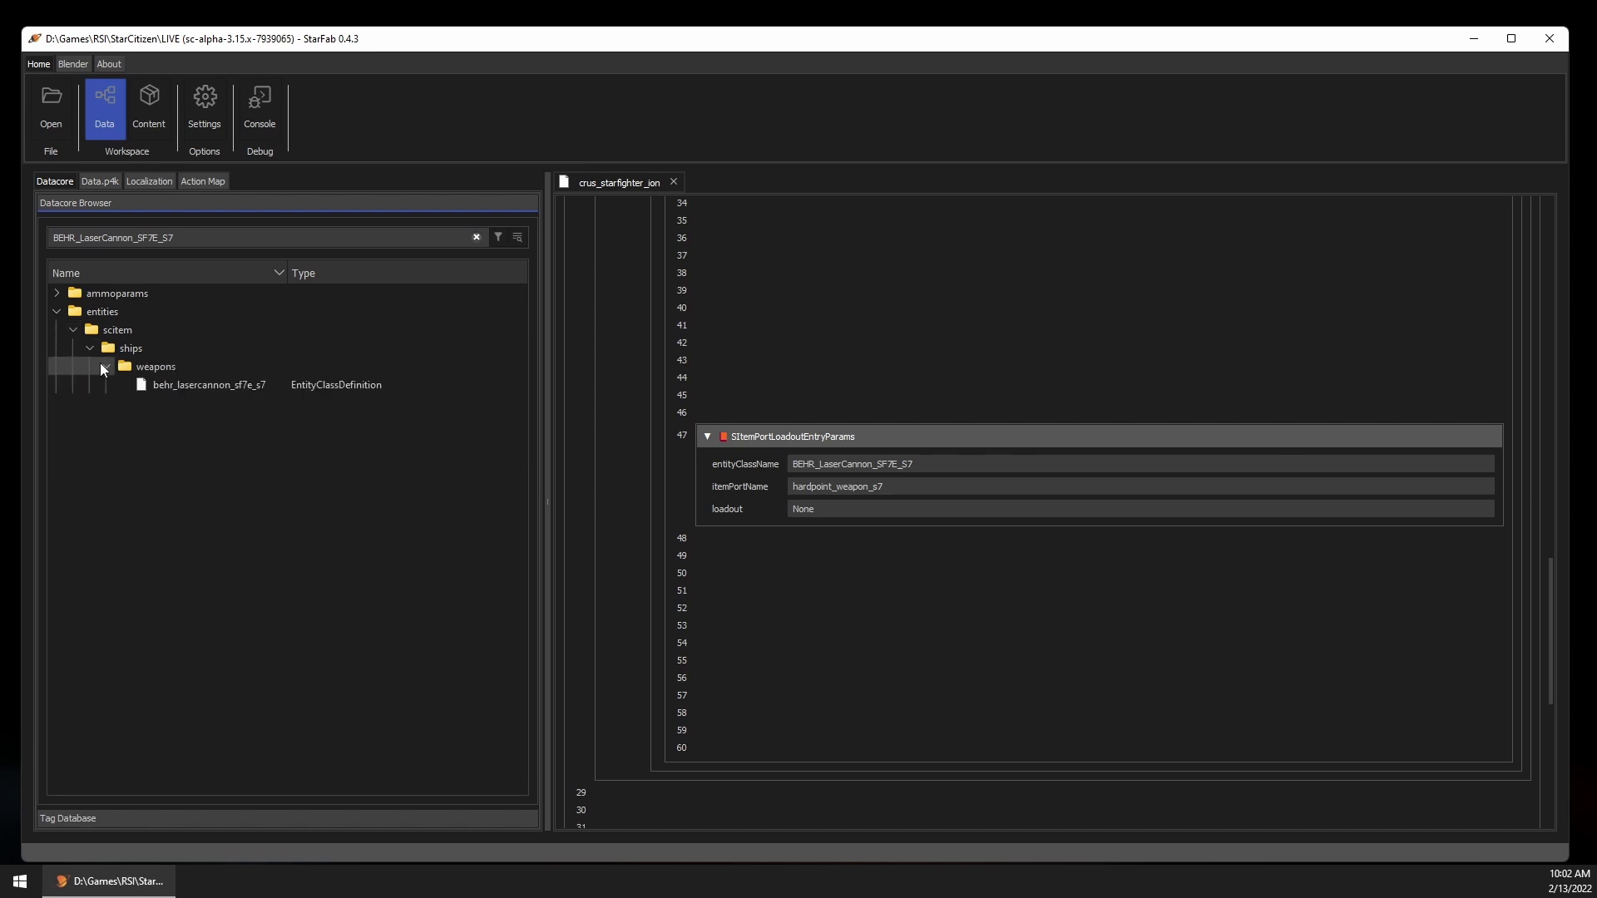
{"action": "double_click", "coordinate": [150, 386]}
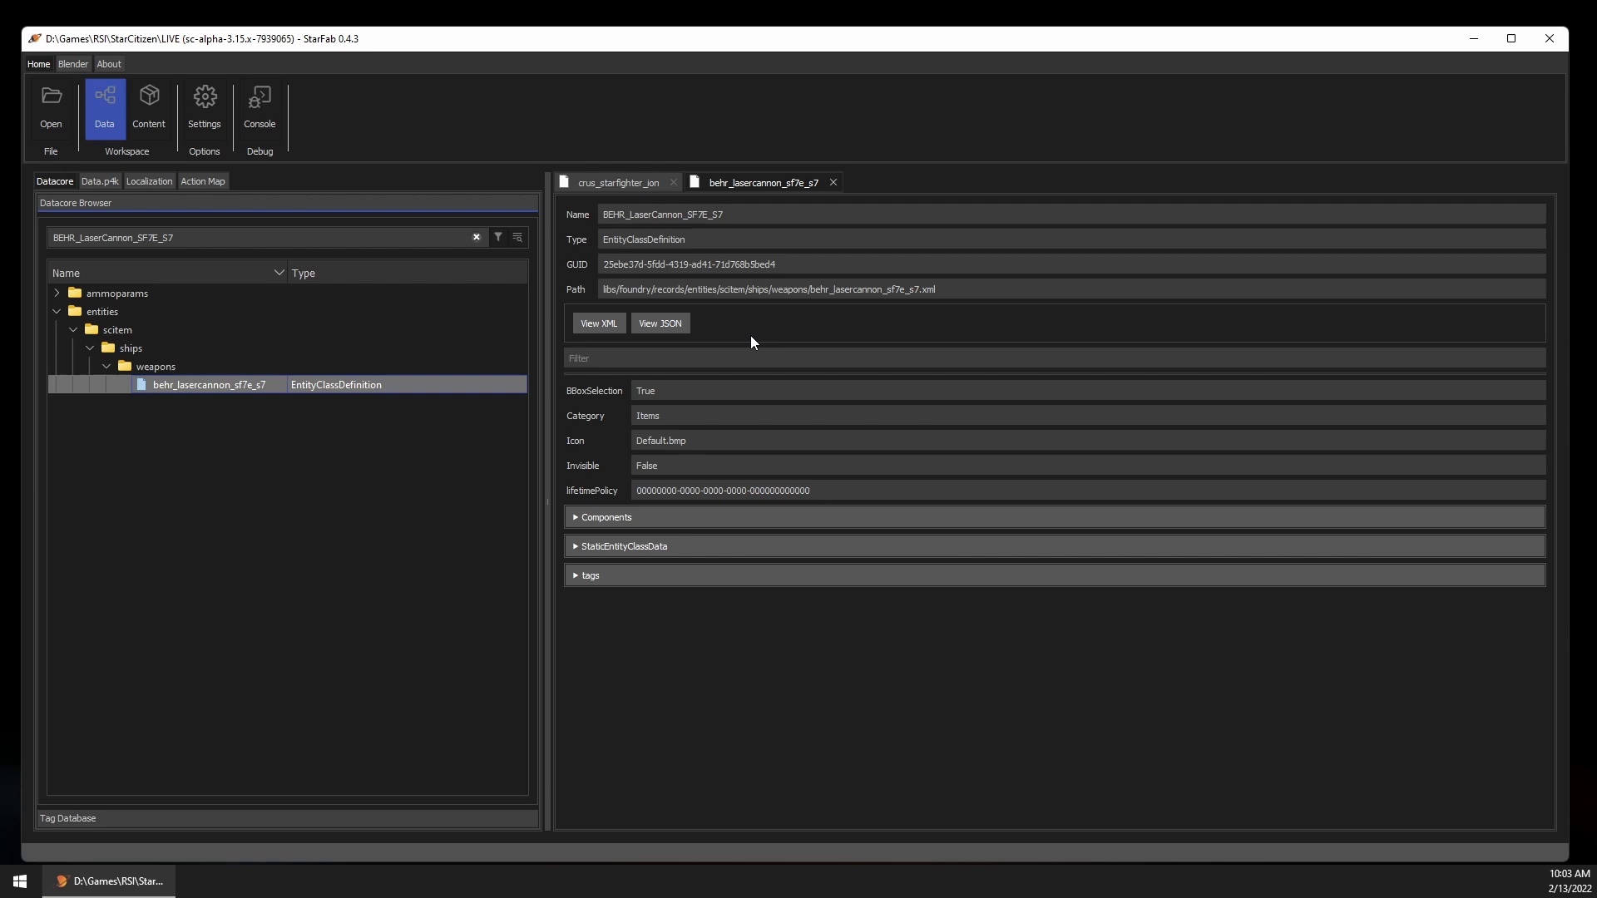
Step: Show the behr_lasercannon_sf7e_s7 record as JSON and search its text for fireactio
{"action": "left_click", "coordinate": [669, 326]}
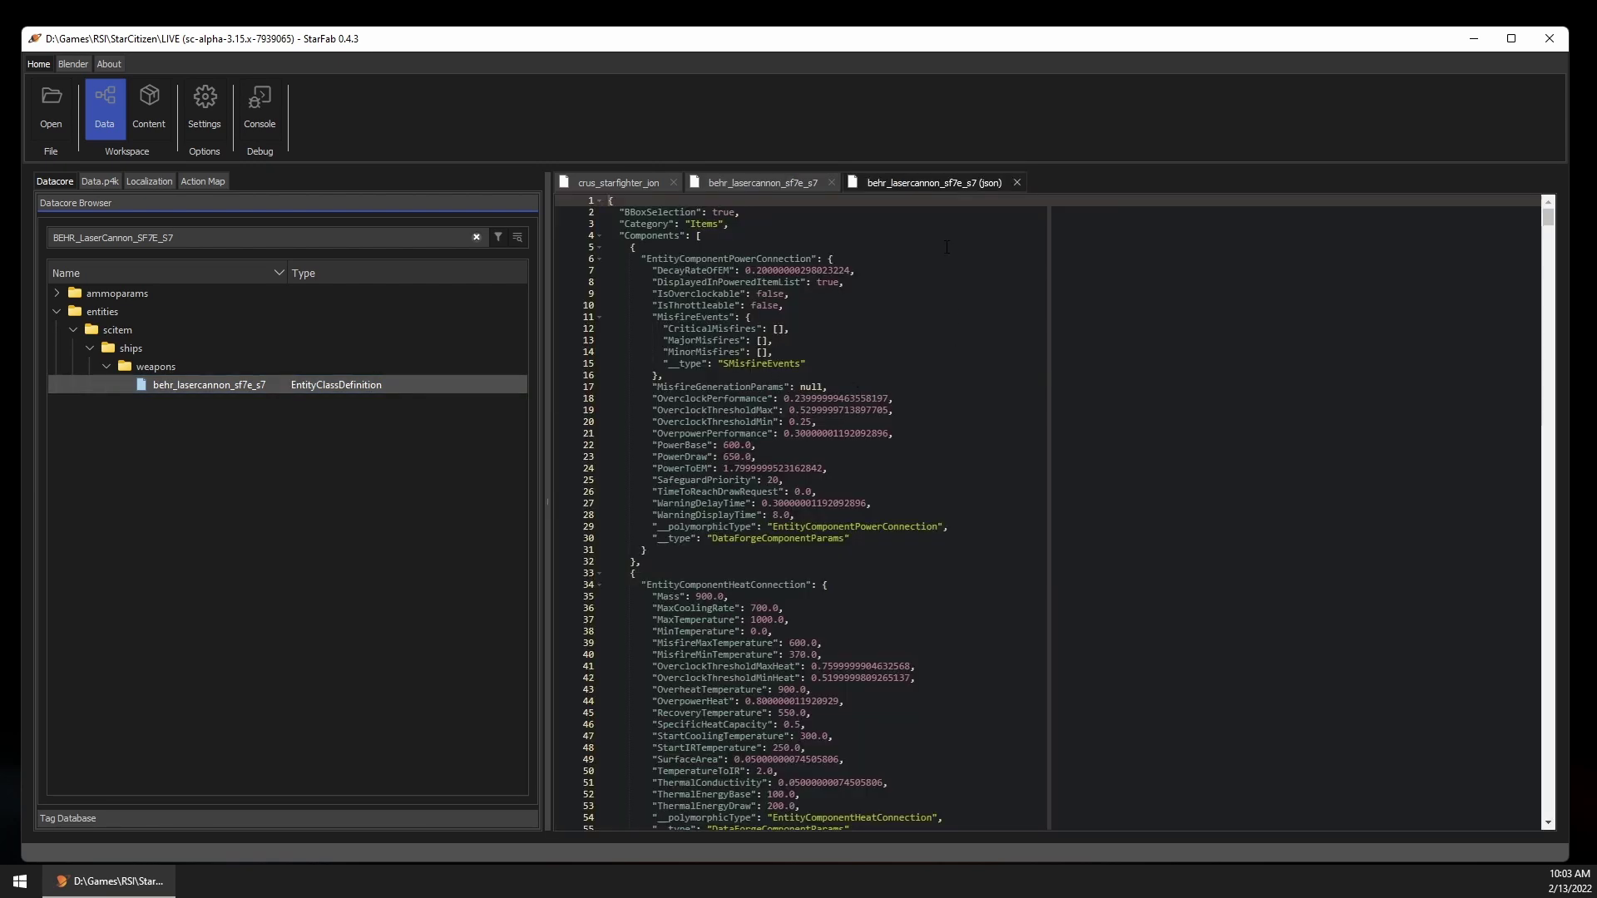
{"action": "scroll", "coordinate": [940, 306], "scroll_direction": "down", "scroll_amount": 1}
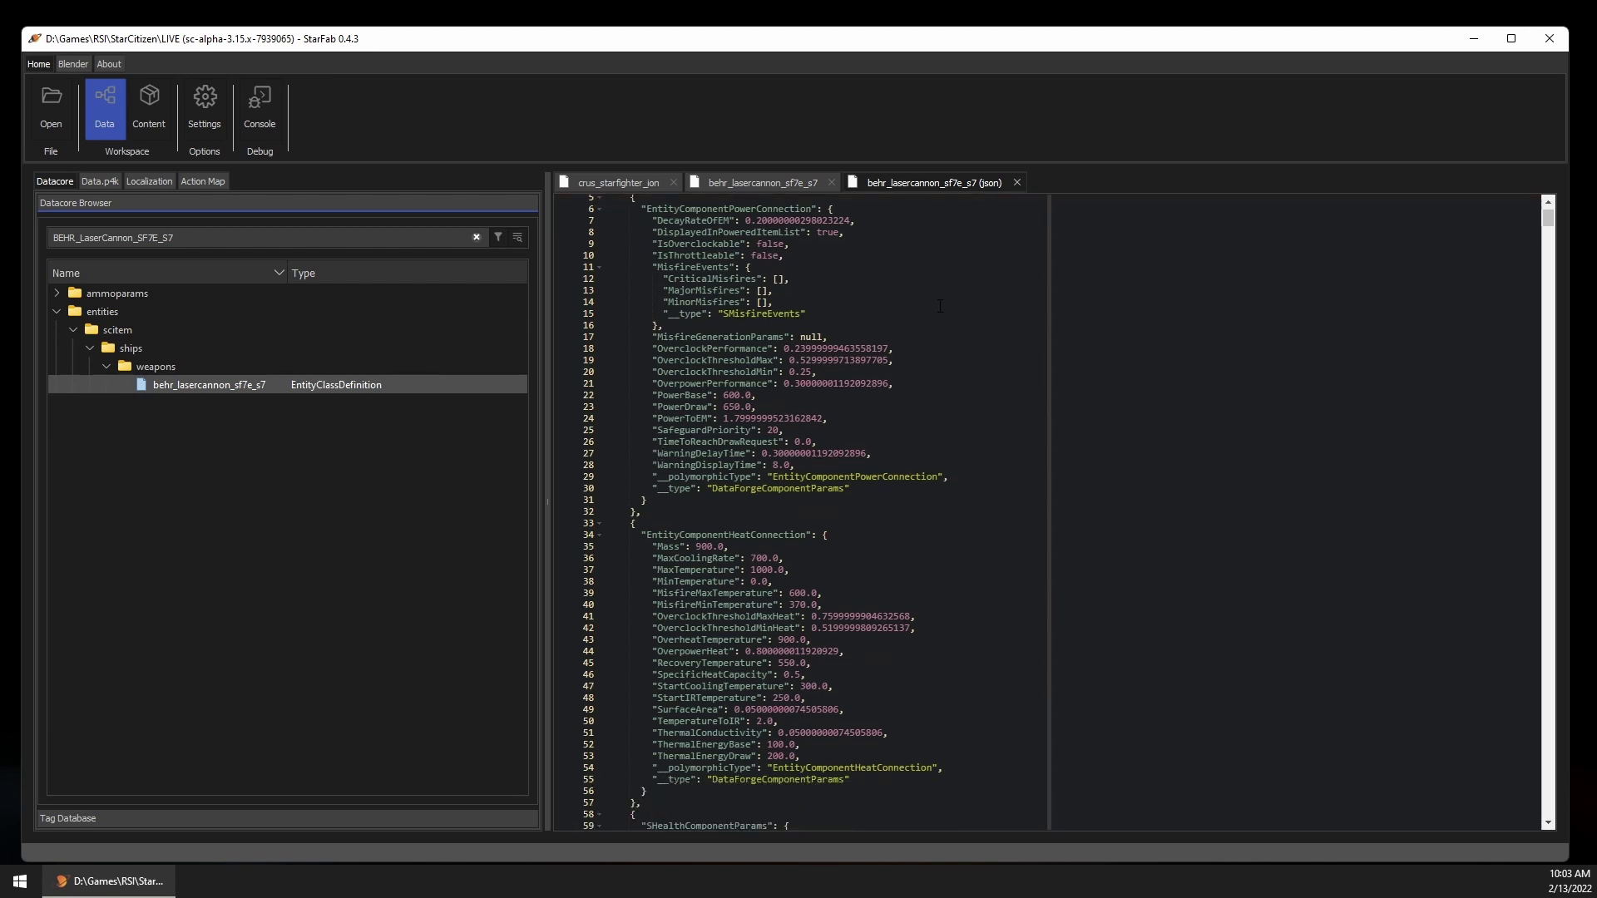
{"action": "left_click", "coordinate": [940, 306]}
{"action": "key", "text": "ctrl+f"}
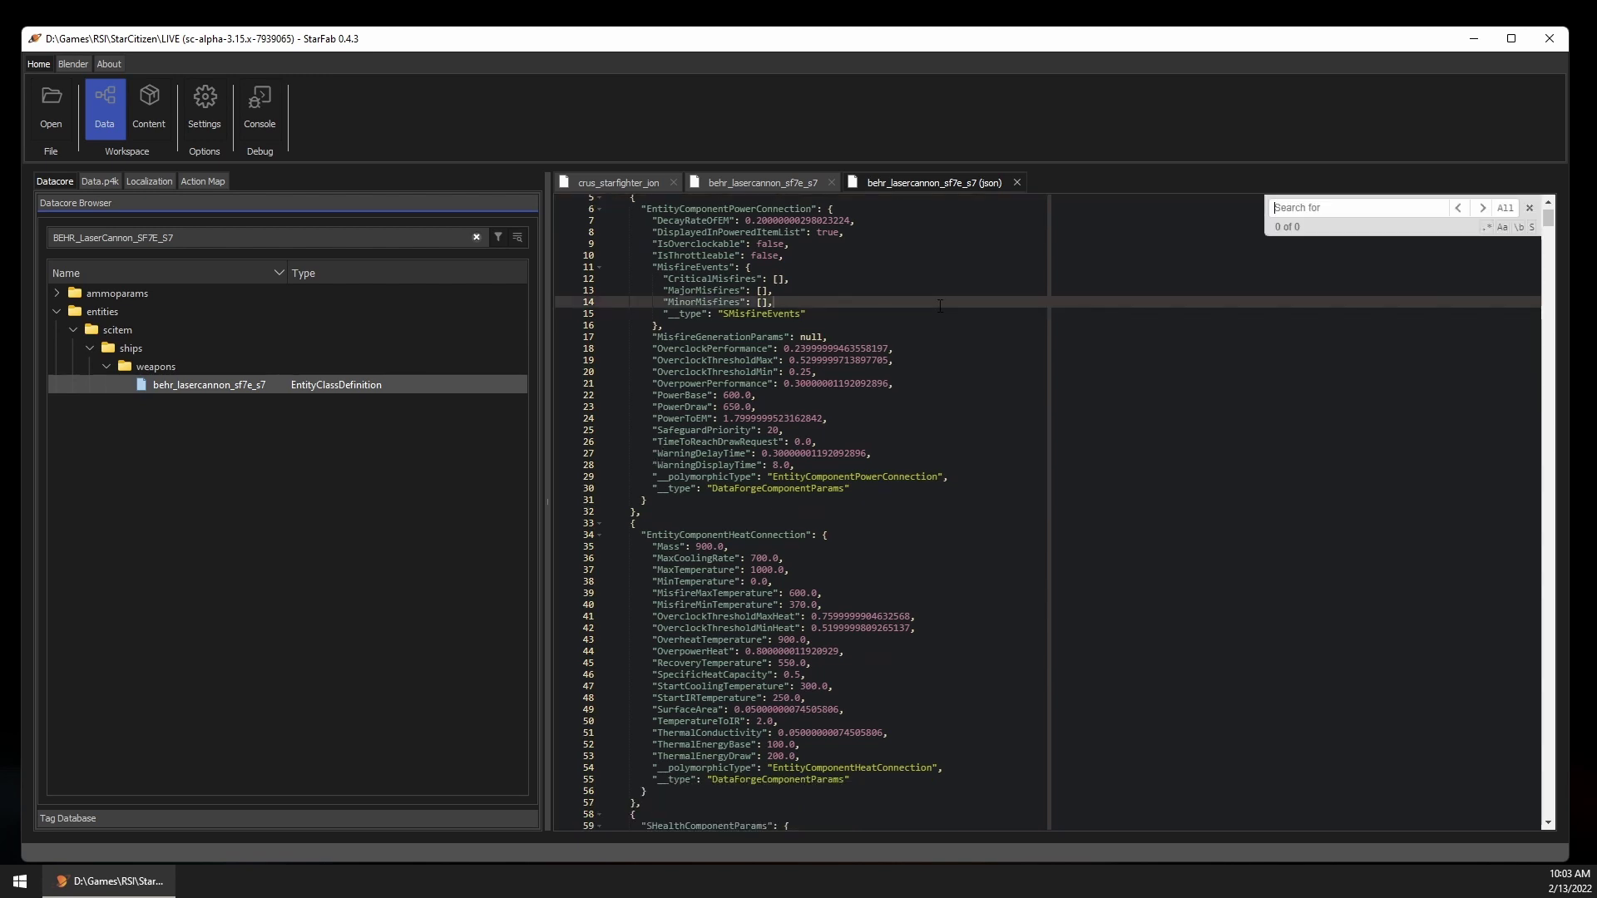
{"action": "type", "text": "fireactio"}
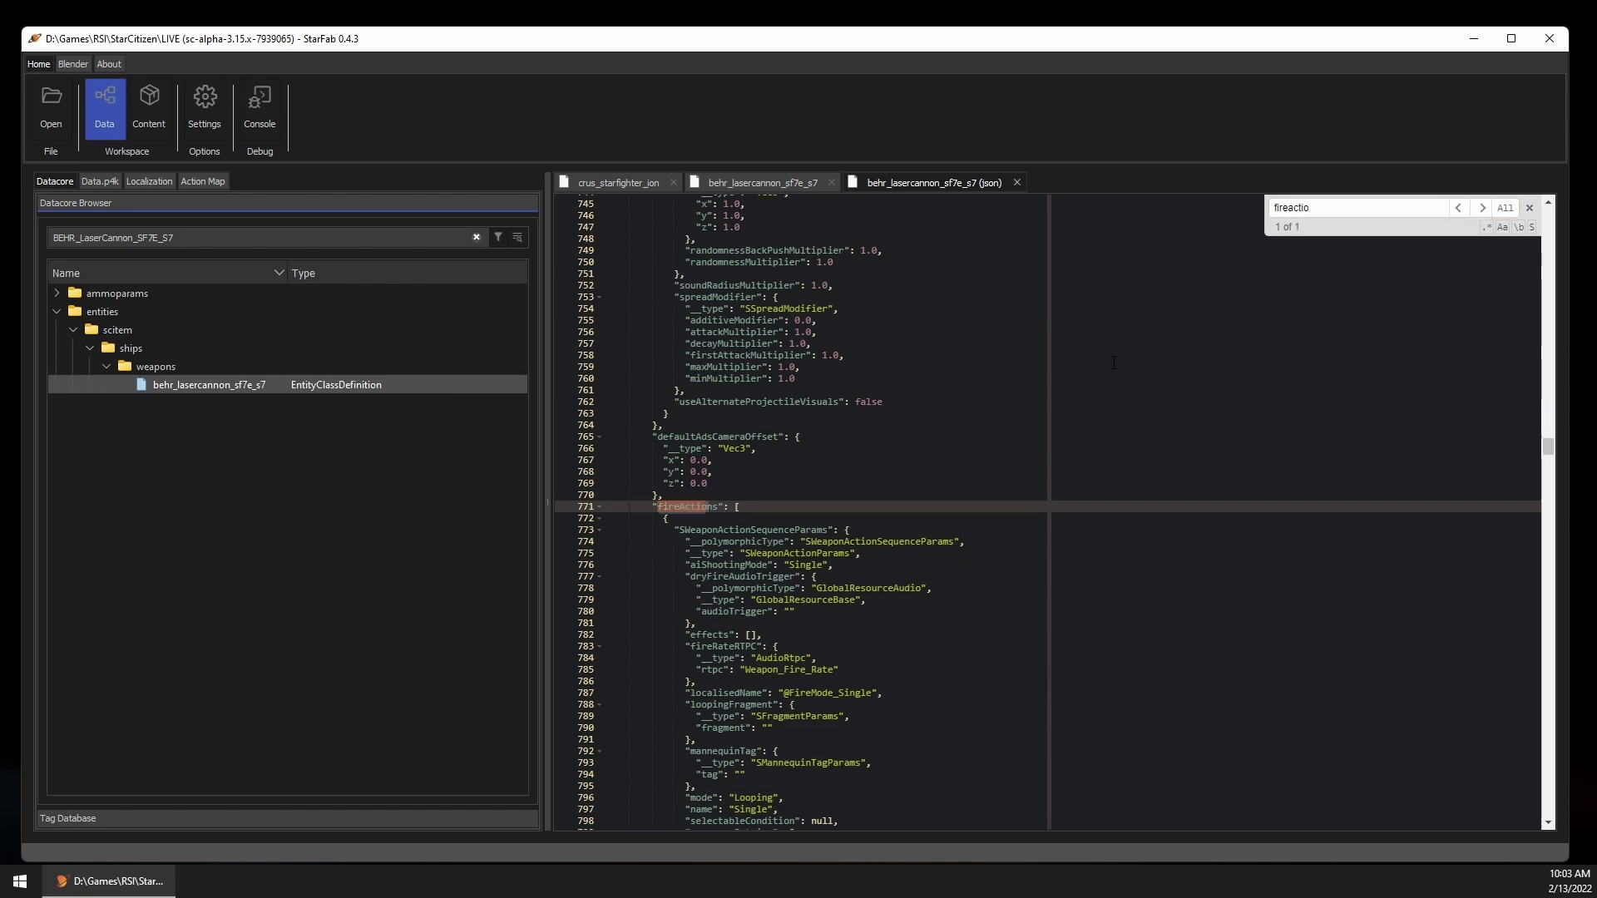
Step: Examine the delay and unit lines in the first sequenceEntries item under fireActions
{"action": "scroll", "coordinate": [921, 554], "scroll_direction": "down", "scroll_amount": 4}
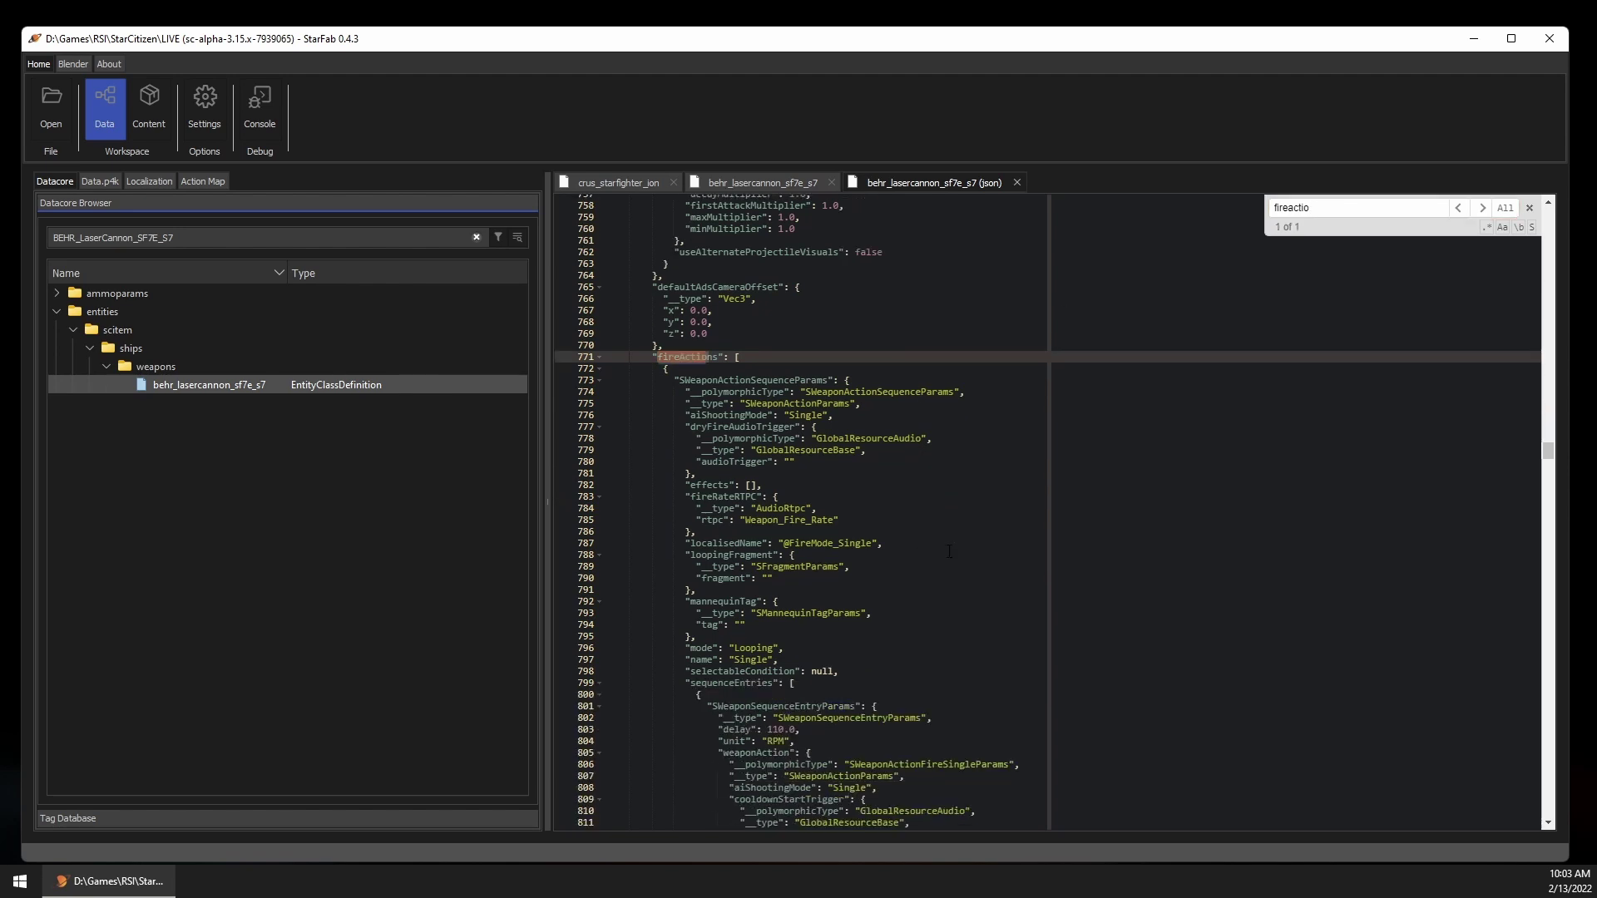
{"action": "scroll", "coordinate": [948, 552], "scroll_direction": "down", "scroll_amount": 1}
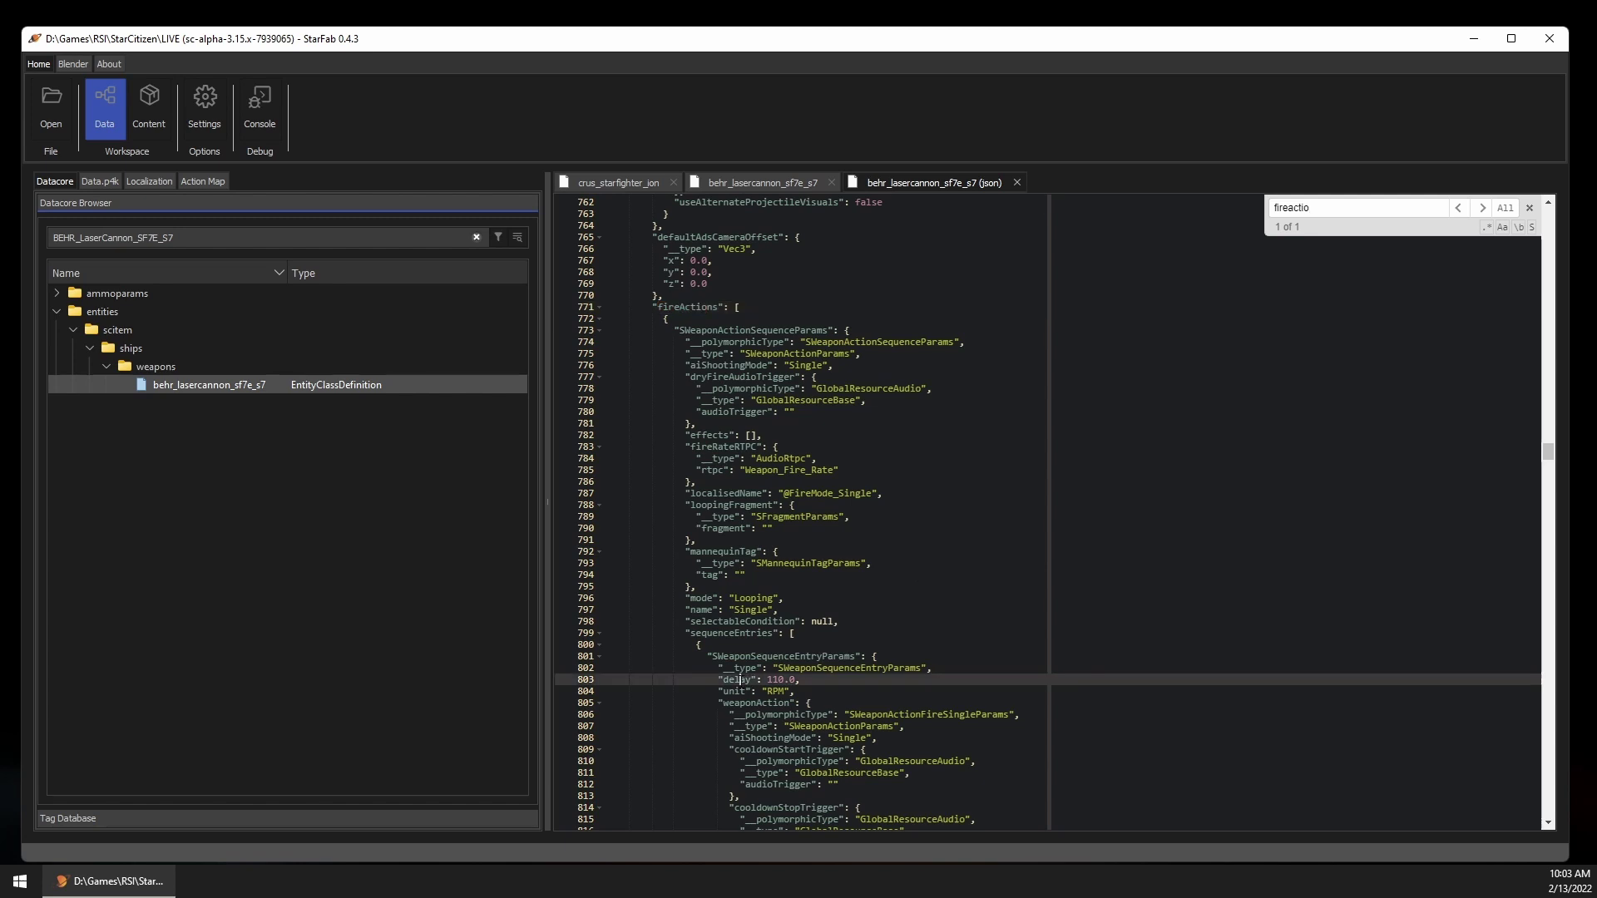
{"action": "left_click", "coordinate": [829, 684]}
{"action": "left_click", "coordinate": [838, 692]}
{"action": "scroll", "coordinate": [838, 693], "scroll_direction": "down", "scroll_amount": 1}
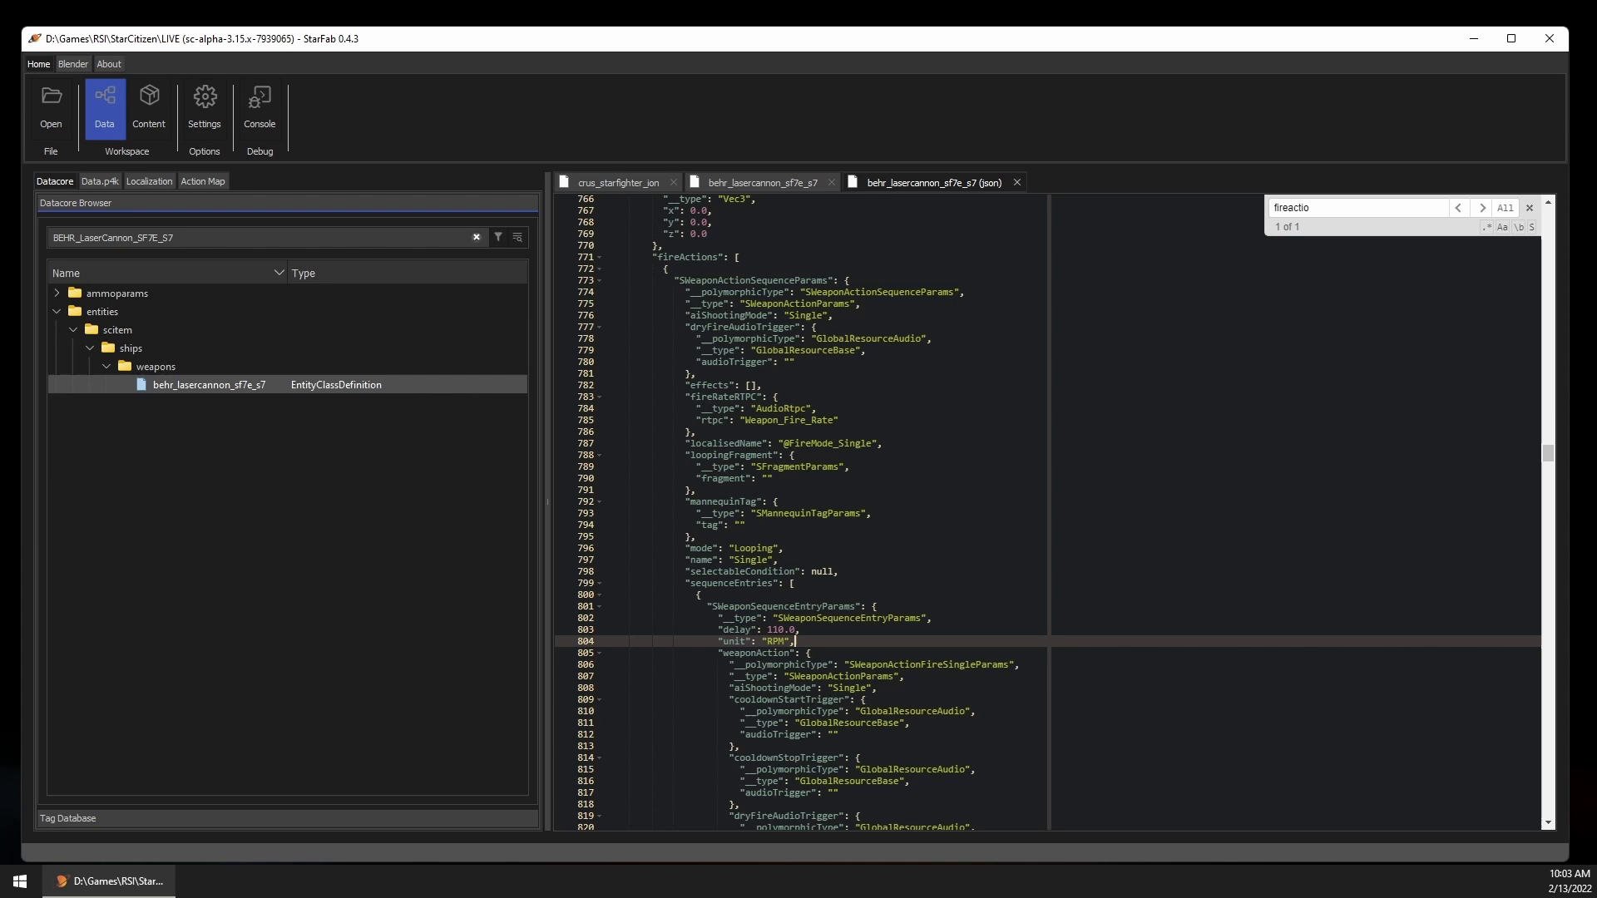
Step: Search the weapon's JSON for ammoparams and copy the GUID assigned to ammoParamsRecord
{"action": "key", "text": "ctrl+f"}
{"action": "type", "text": "ammopara"}
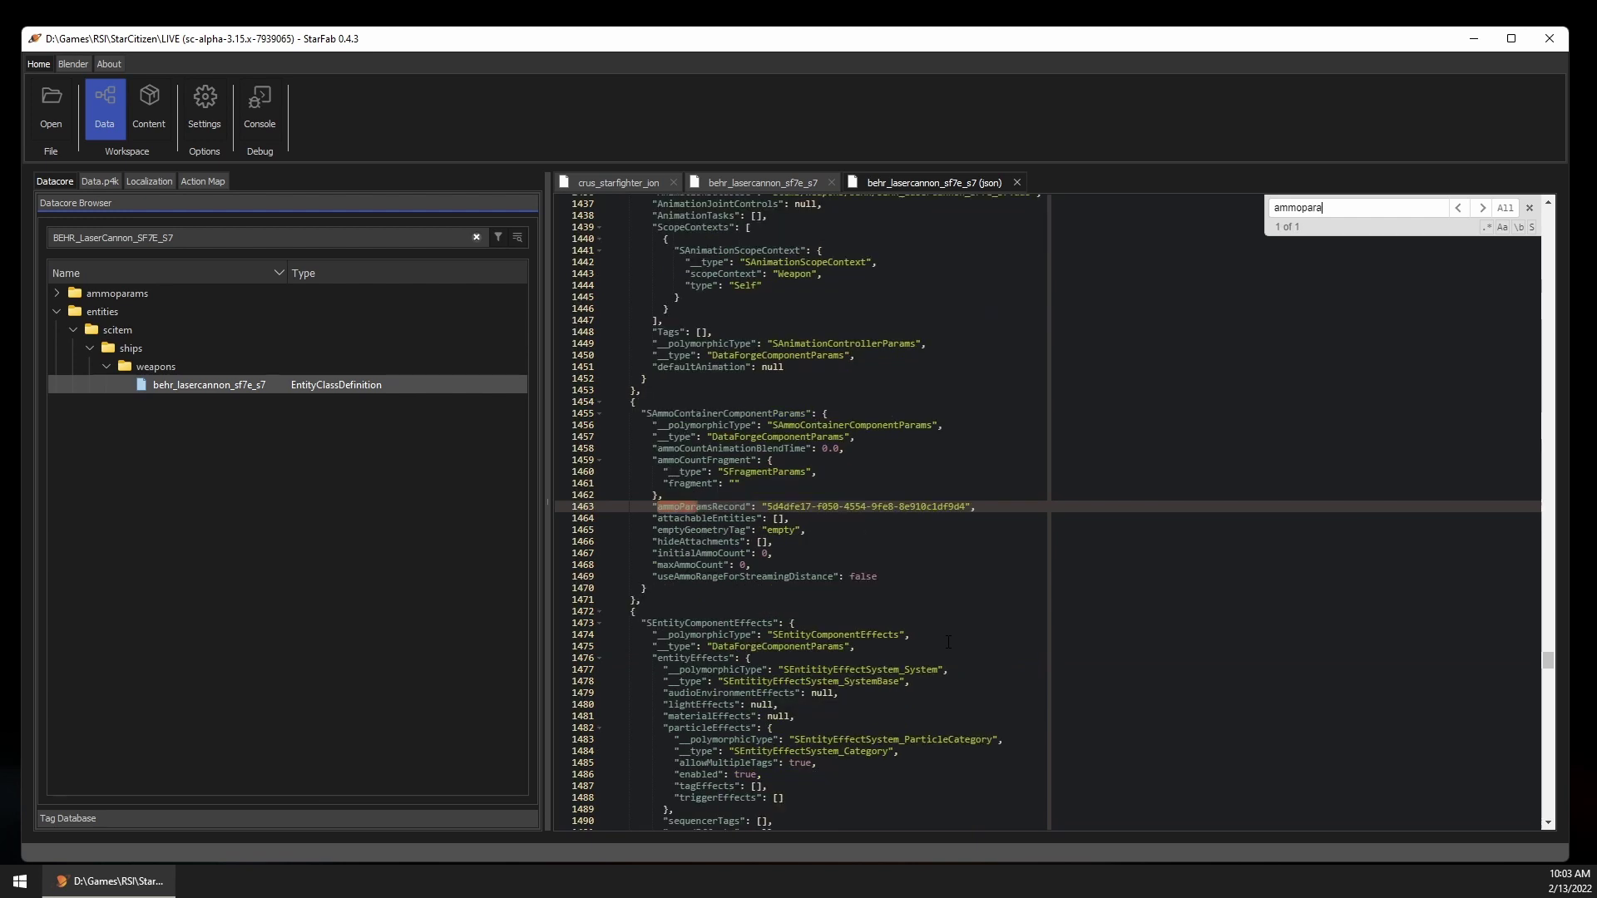
{"action": "type", "text": "ms"}
{"action": "left_click_drag", "start_coordinate": [766, 507], "coordinate": [967, 507]}
{"action": "key", "text": "ctrl+c"}
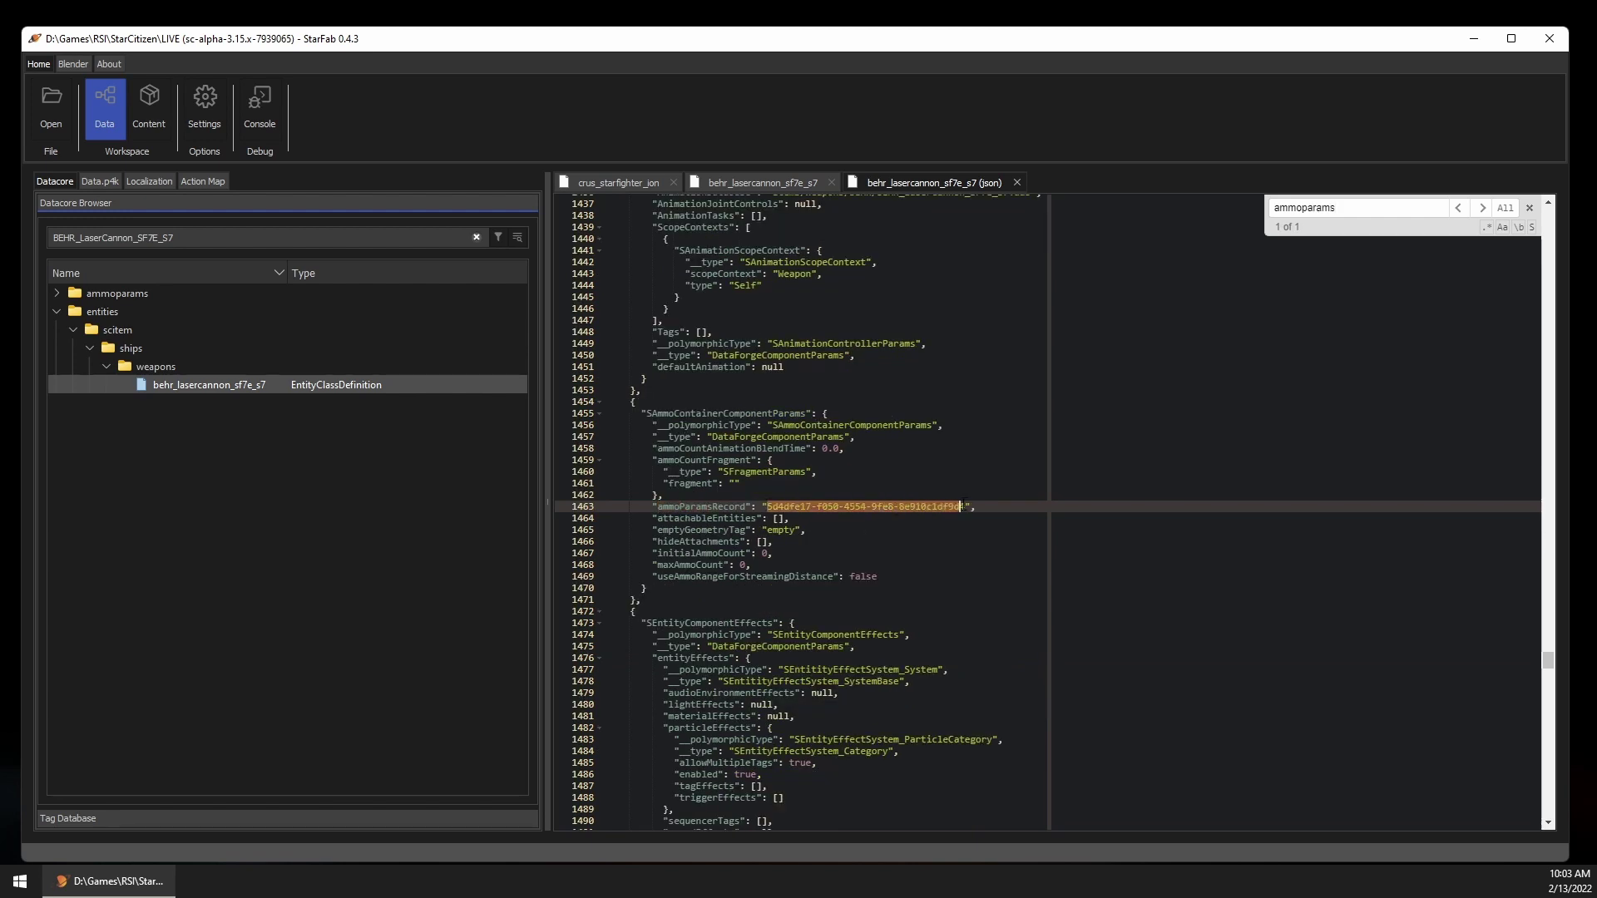
{"action": "left_click", "coordinate": [988, 504]}
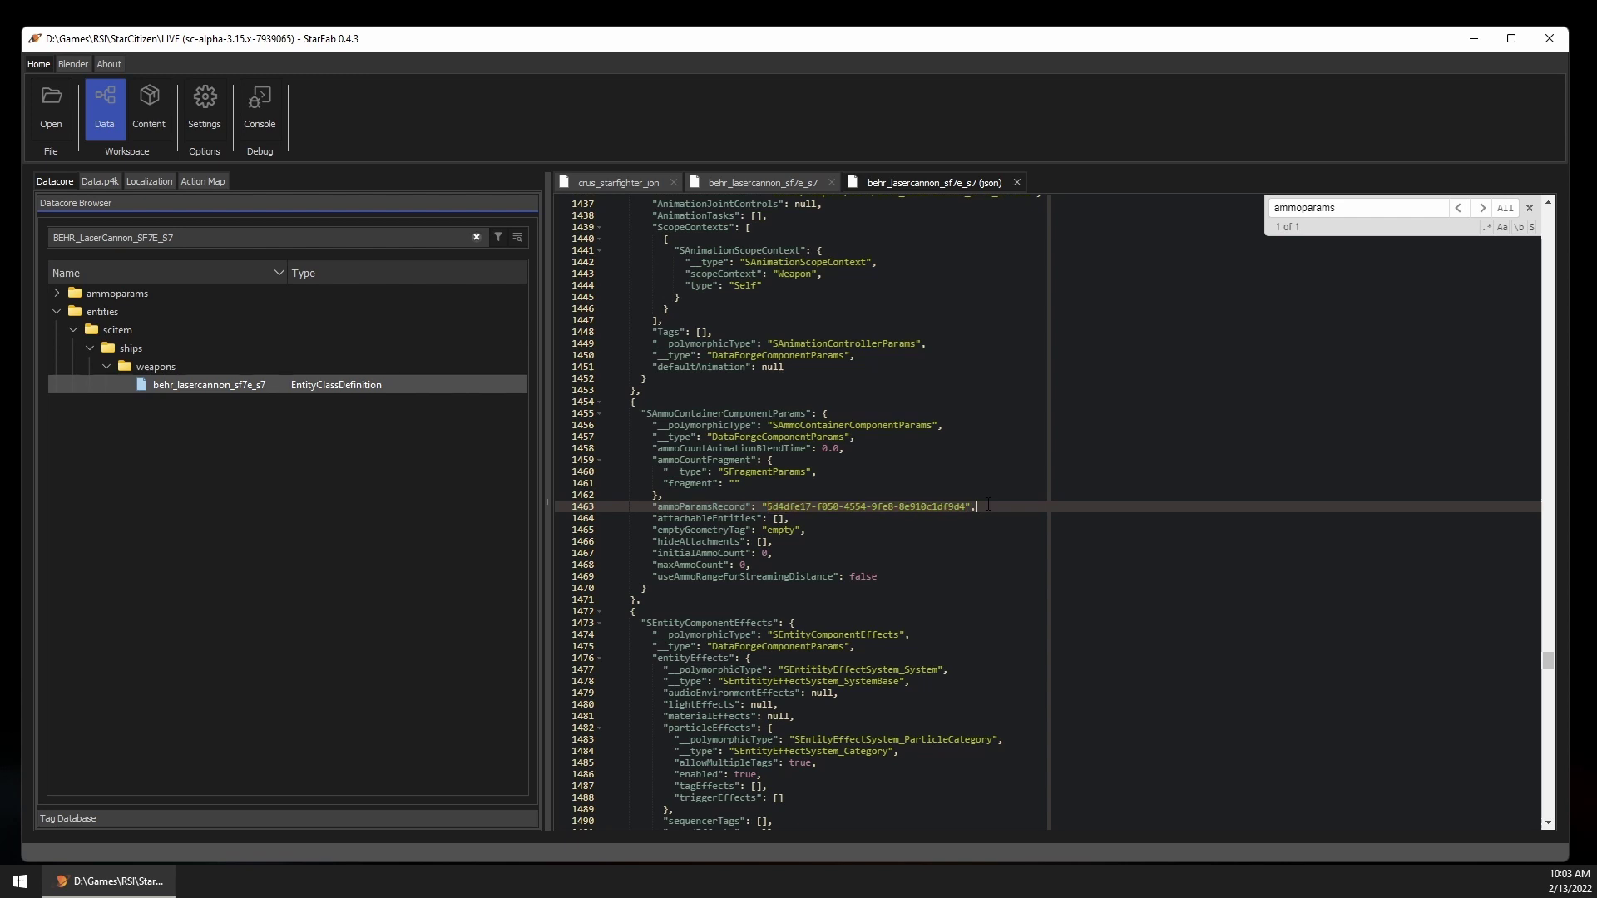
Step: Search the Datacore for the copied GUID 5d4dfe17-f050-4554-9fe8-8e910c1df9d4 and open the behr_lasercannon_sf7e_s7_ammo record under ammoparams/vehicle
{"action": "double_click", "coordinate": [302, 234]}
{"action": "key", "text": "ctrl+v"}
{"action": "left_click", "coordinate": [56, 293]}
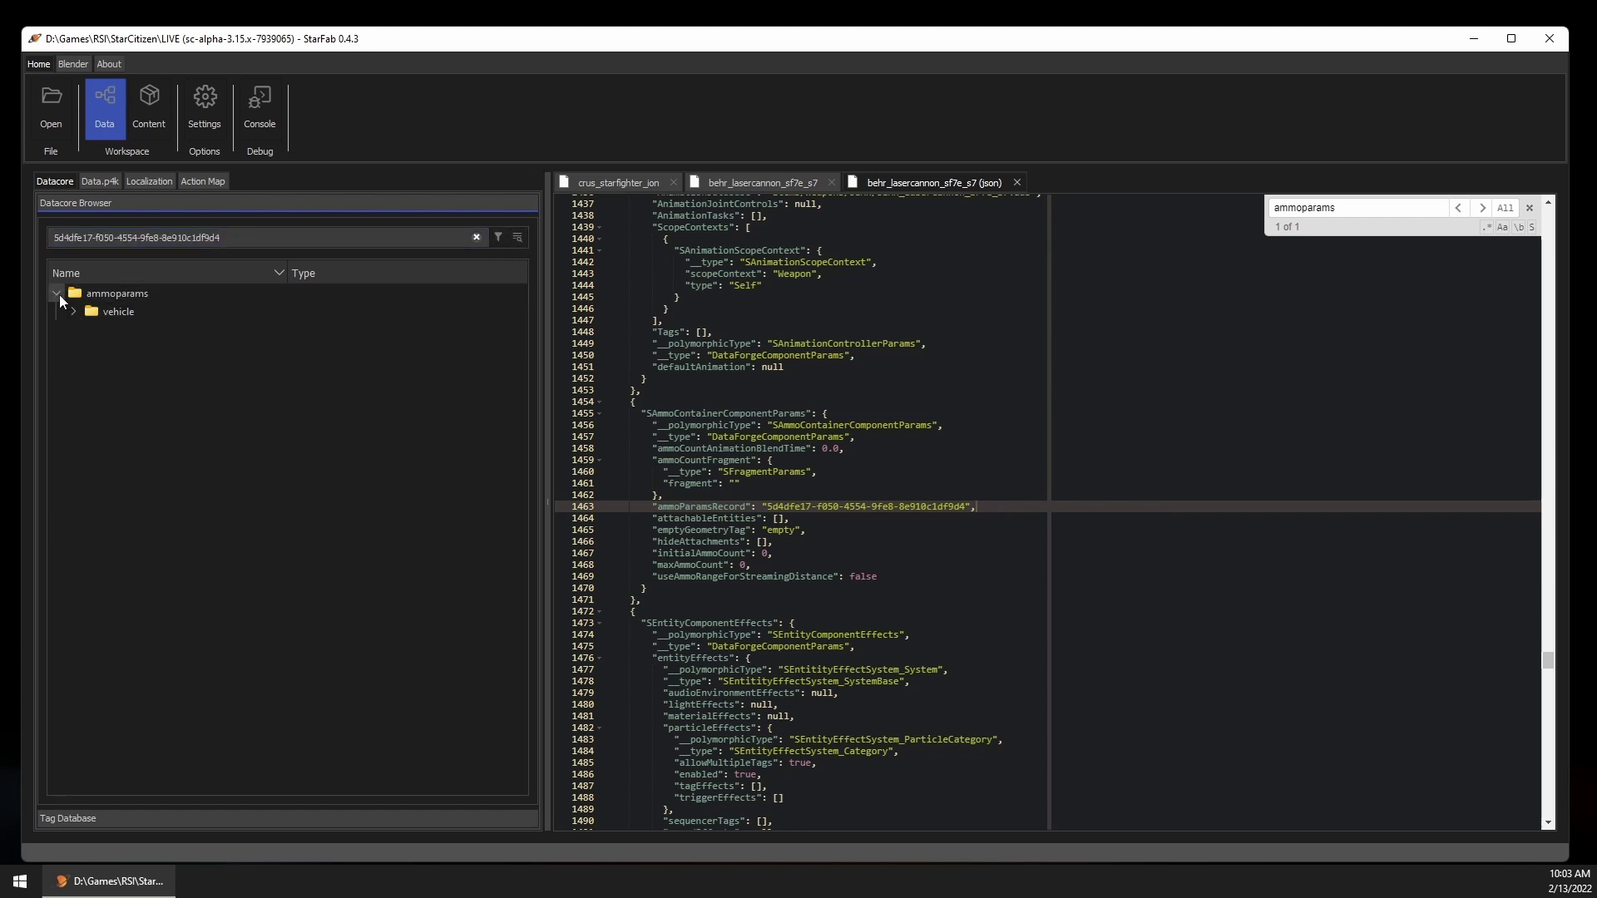
{"action": "left_click", "coordinate": [74, 312]}
{"action": "double_click", "coordinate": [123, 331]}
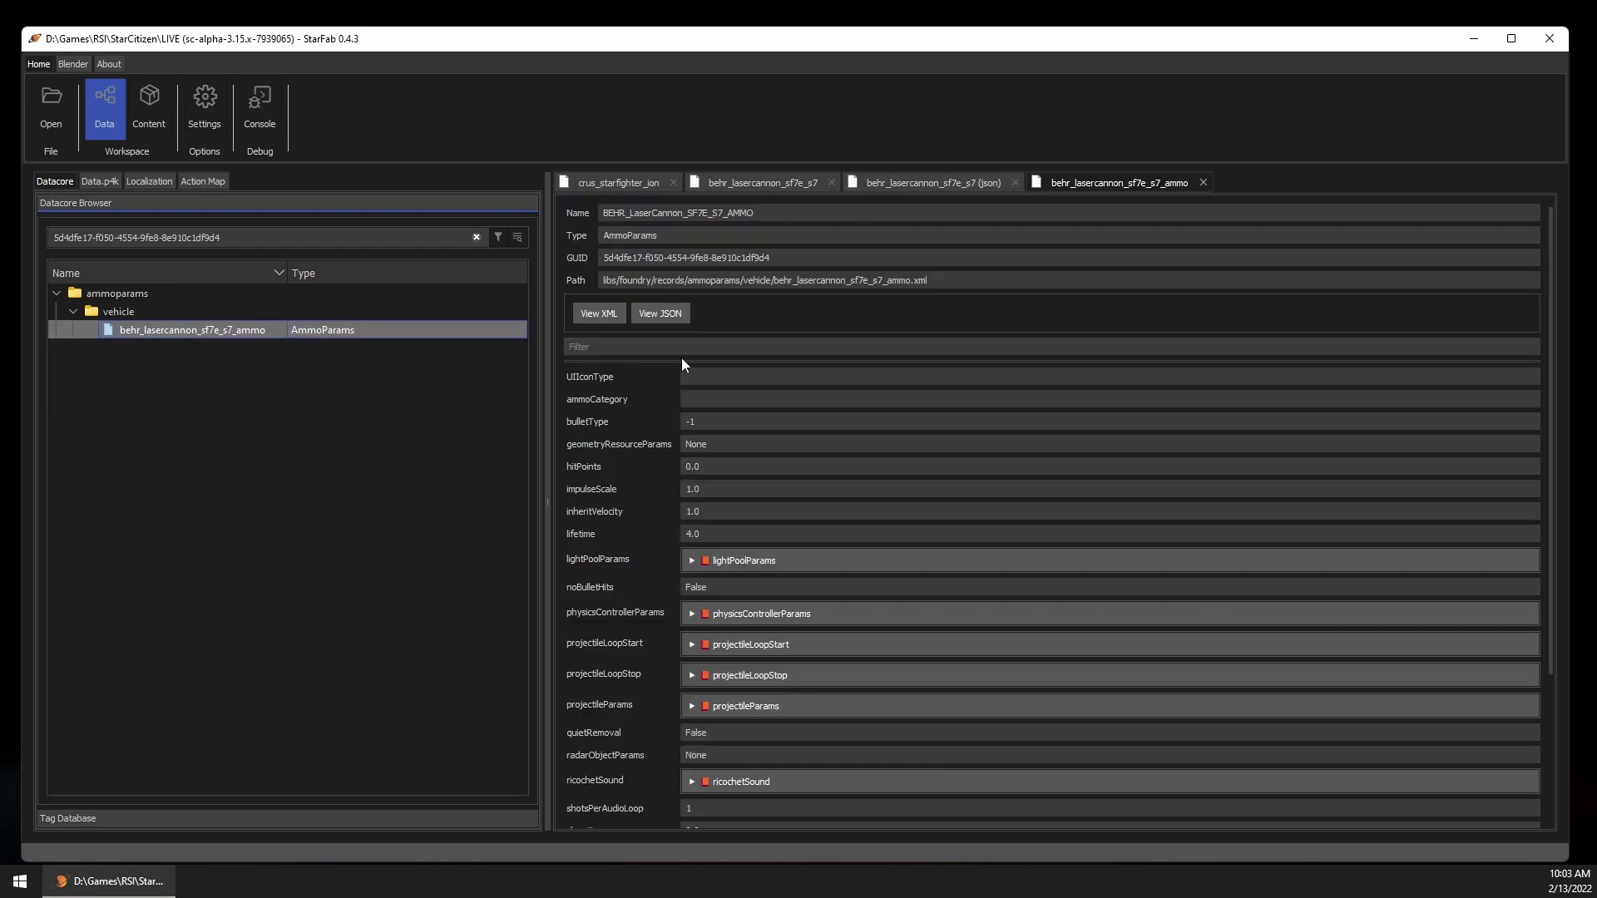
Step: Filter the ammo record's properties by damage and expand projectileParams with its nested damage group
{"action": "left_click", "coordinate": [704, 346]}
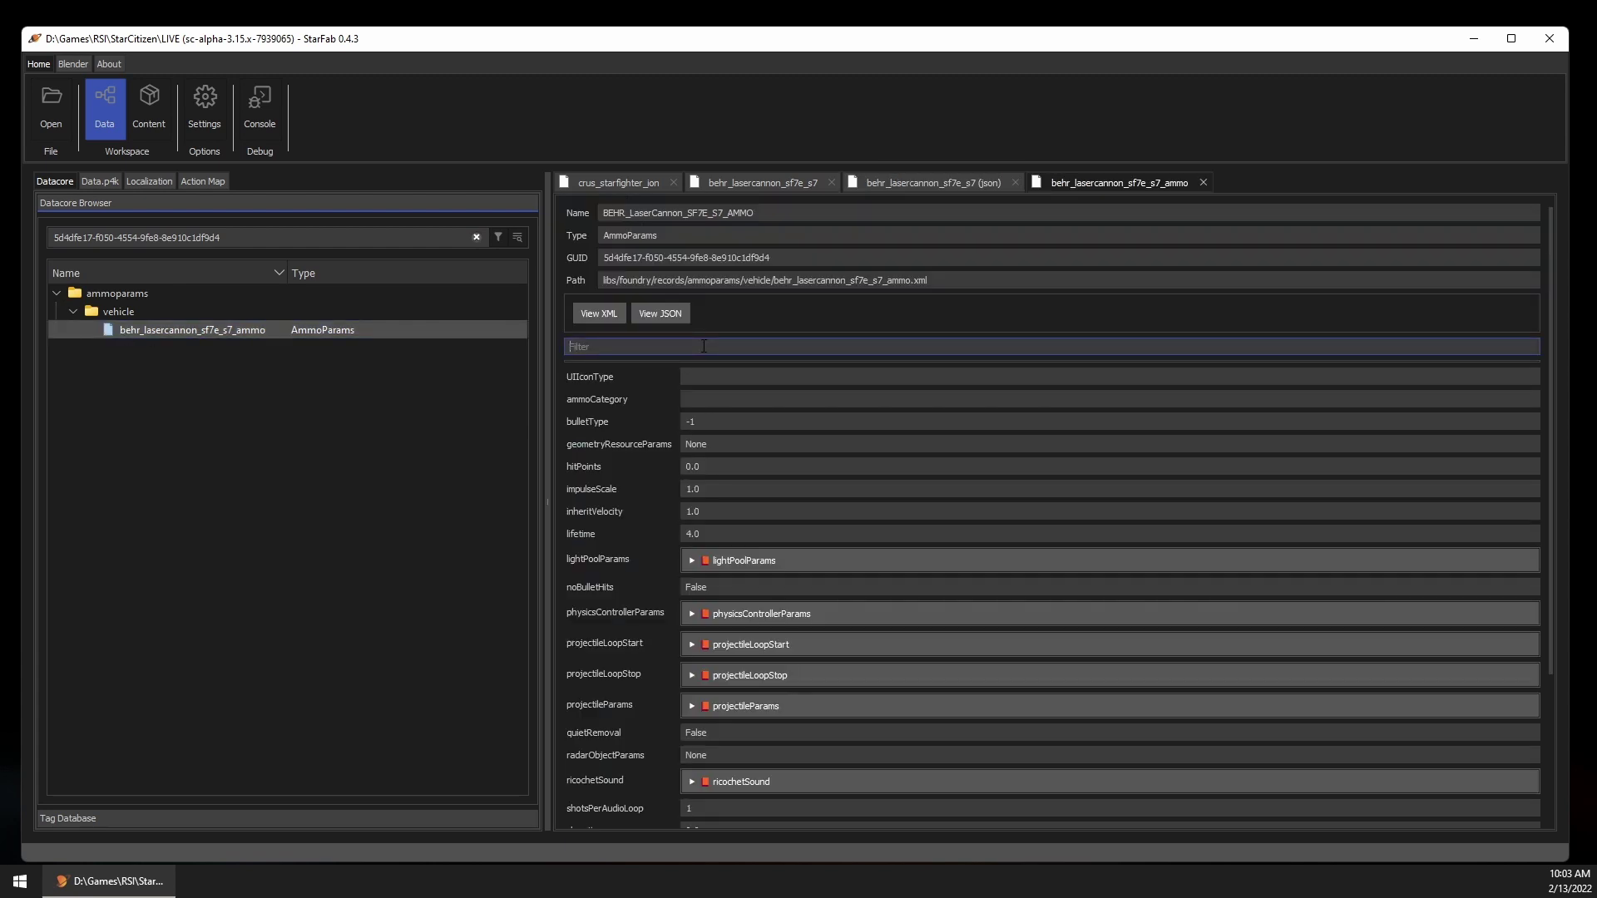
{"action": "type", "text": "damage"}
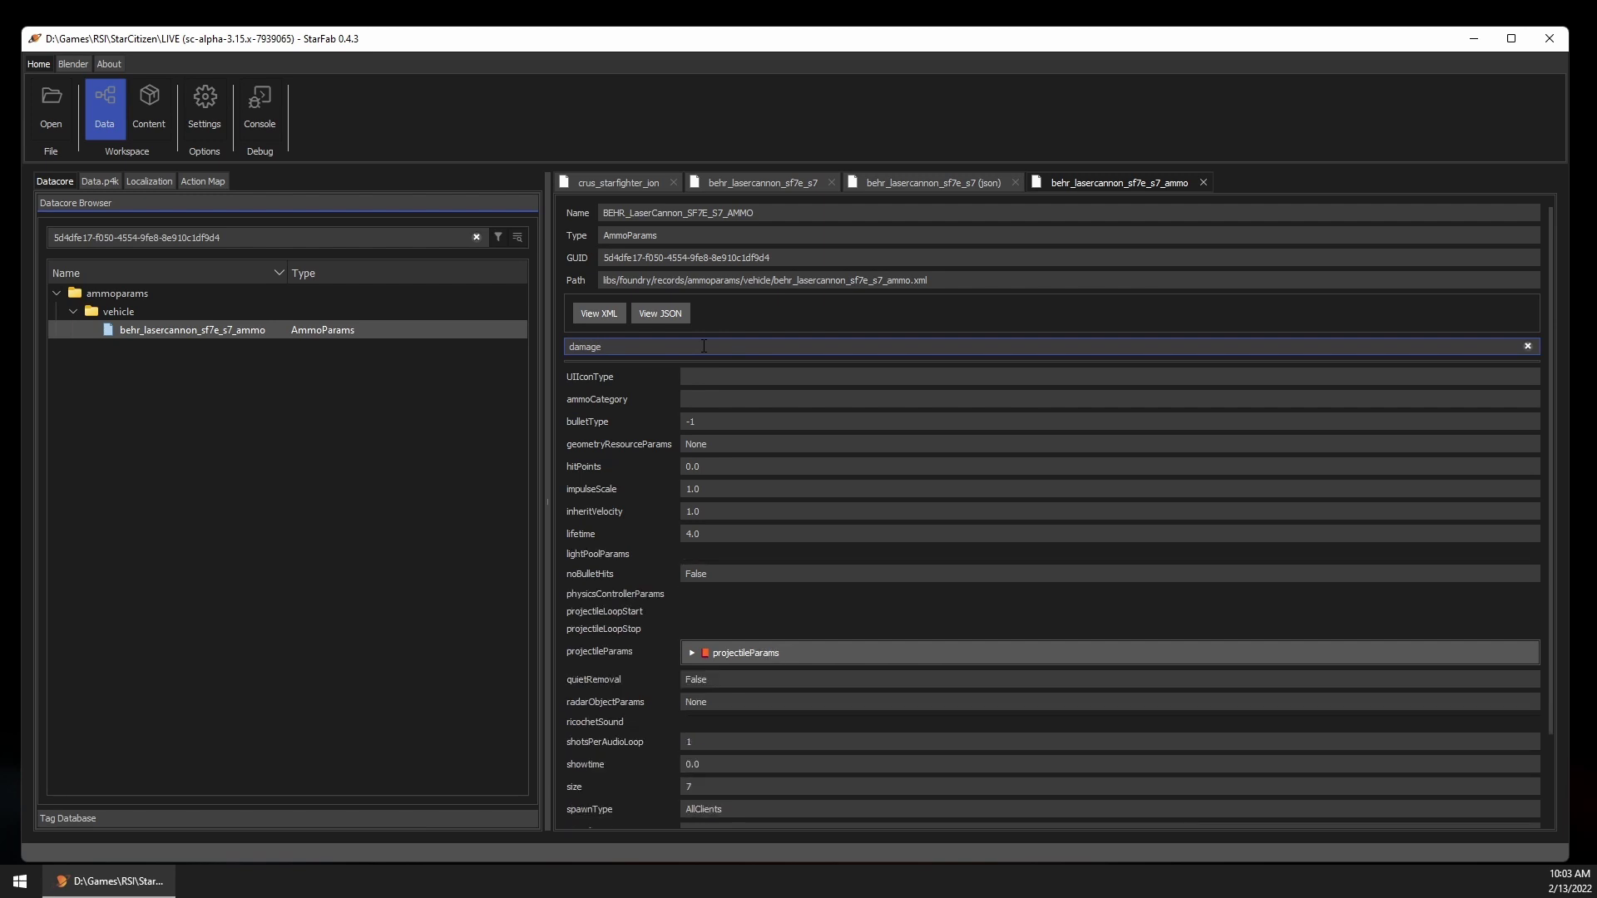
{"action": "left_click", "coordinate": [722, 648]}
{"action": "scroll", "coordinate": [730, 649], "scroll_direction": "down", "scroll_amount": 1}
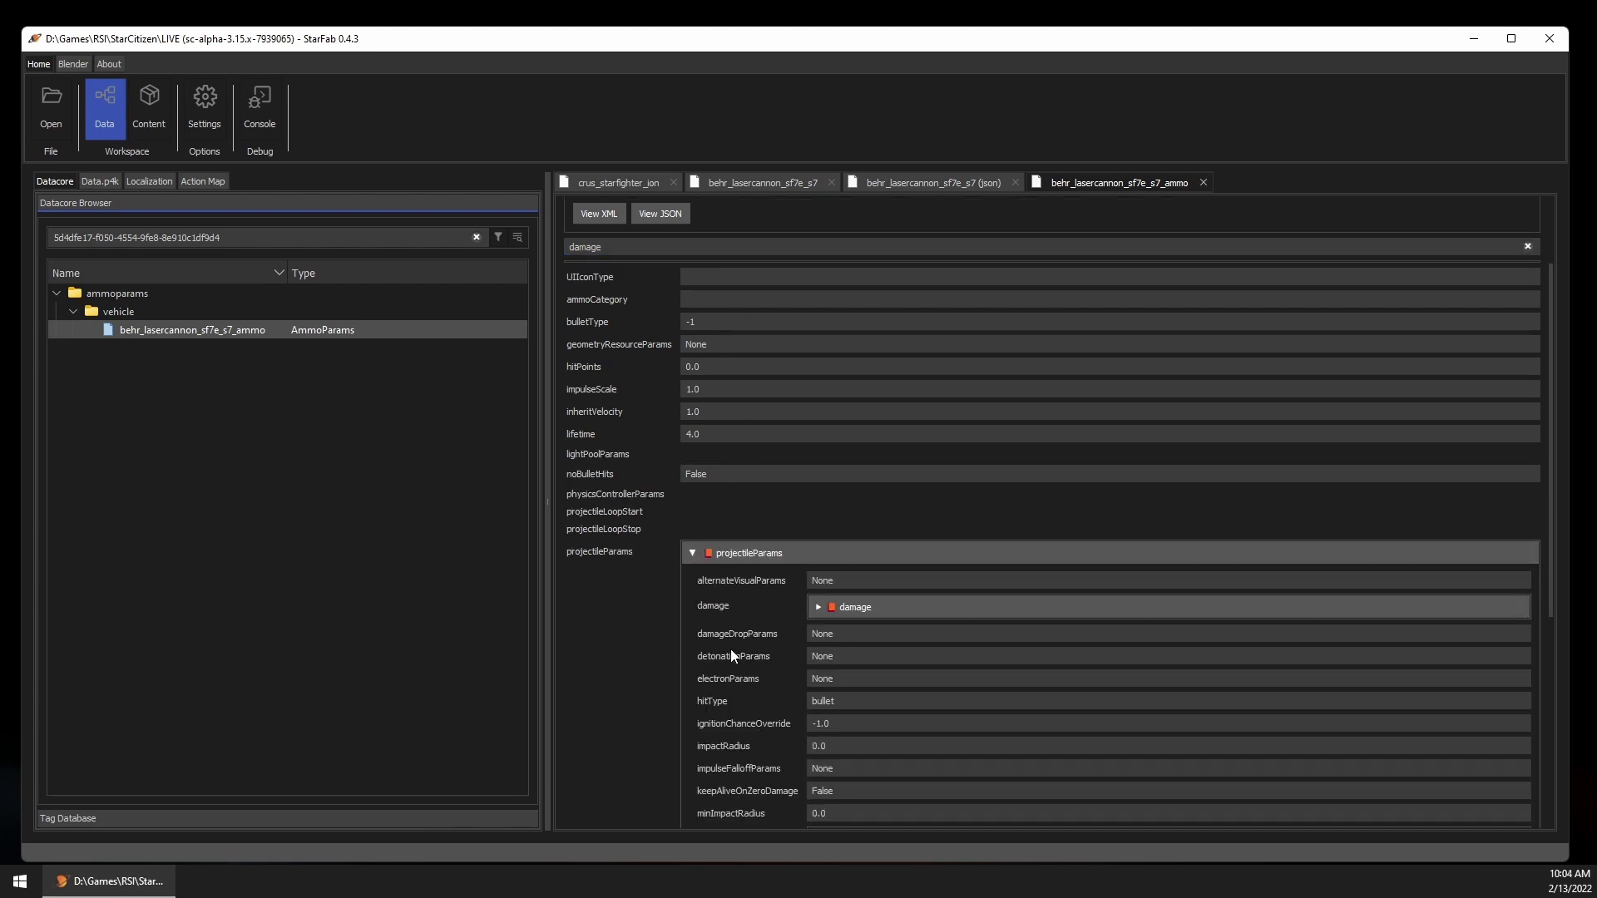
{"action": "left_click", "coordinate": [854, 607]}
{"action": "scroll", "coordinate": [865, 609], "scroll_direction": "down", "scroll_amount": 1}
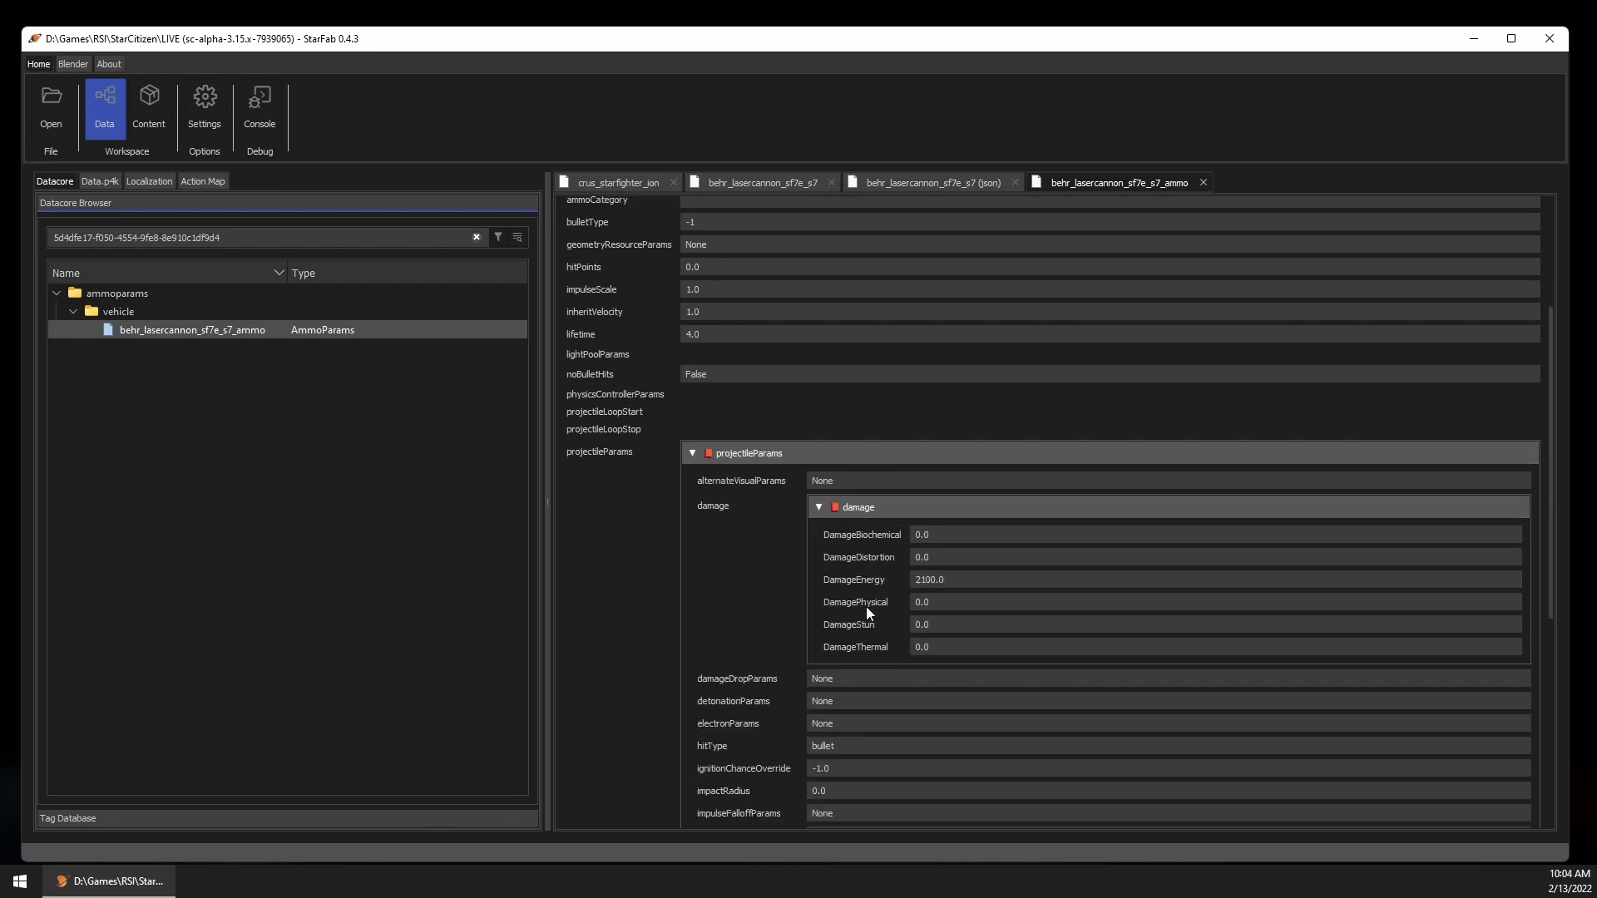
Step: Copy the damage group as JSON, paste it into an empty Notepad document, and return to StarFab
{"action": "right_click", "coordinate": [966, 504]}
{"action": "left_click", "coordinate": [1011, 579]}
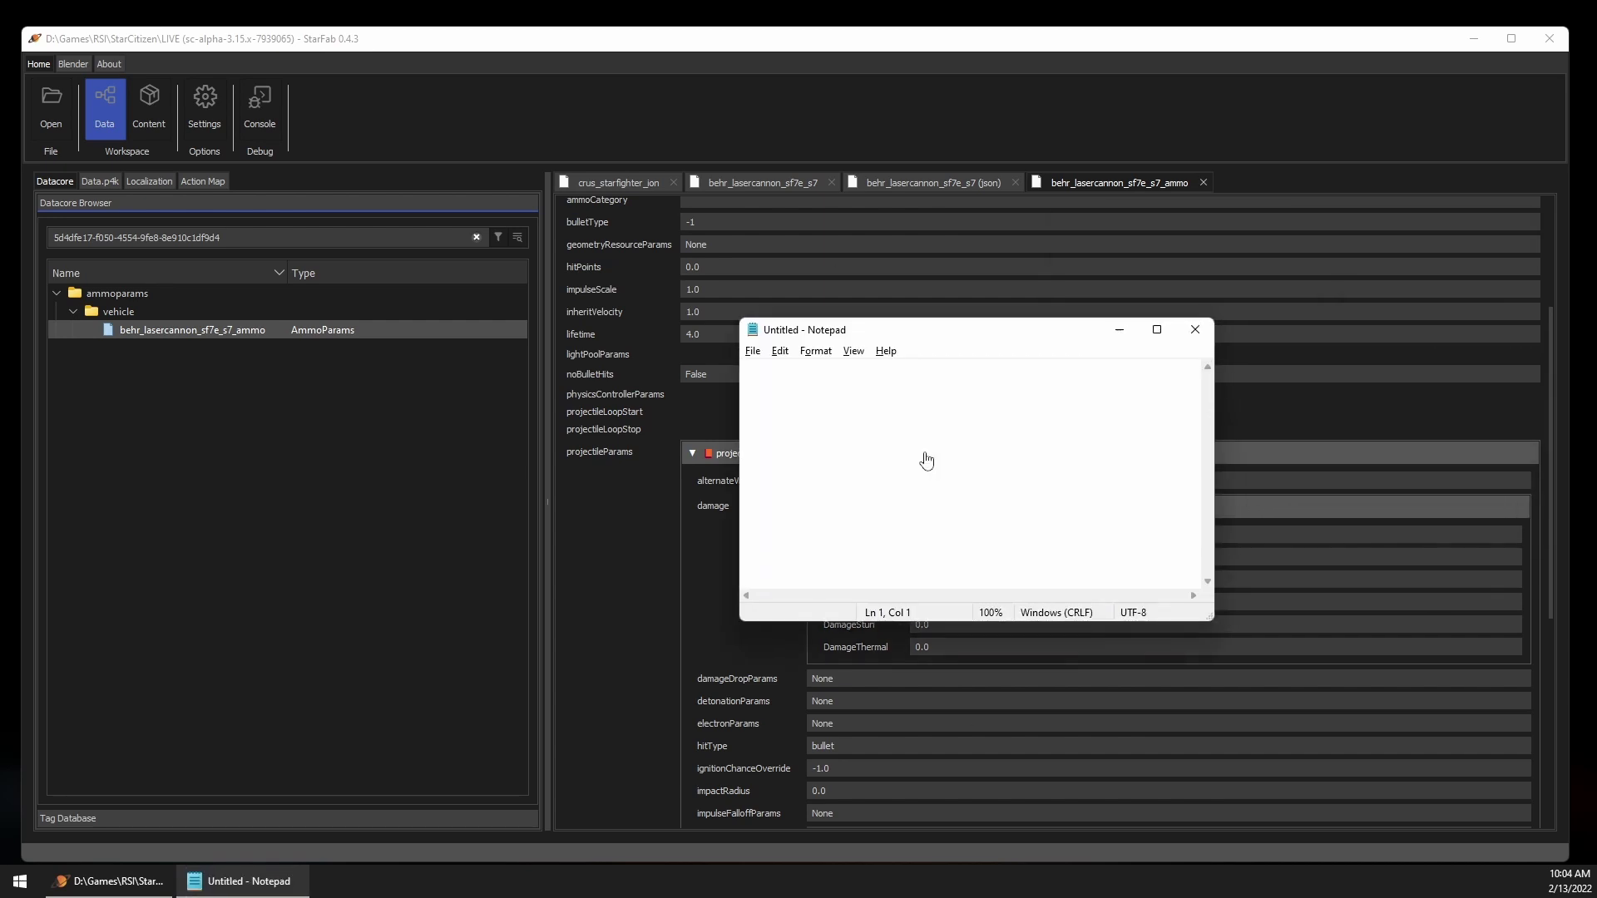
{"action": "type", "text": "{   \"damage\": {     \"DamageBiochemical\": 0.0,     \"DamageDistortion\": 0.0,     \"DamageEnergy\": 2100.0,     \"DamagePhysical\": 0.0,     \"DamageStun\": 0.0,     \"DamageThermal\": 0.0,     \"__polymorphicType\": \"DamageInfo\",     \"__type\": \"DamageBase\"   } }"}
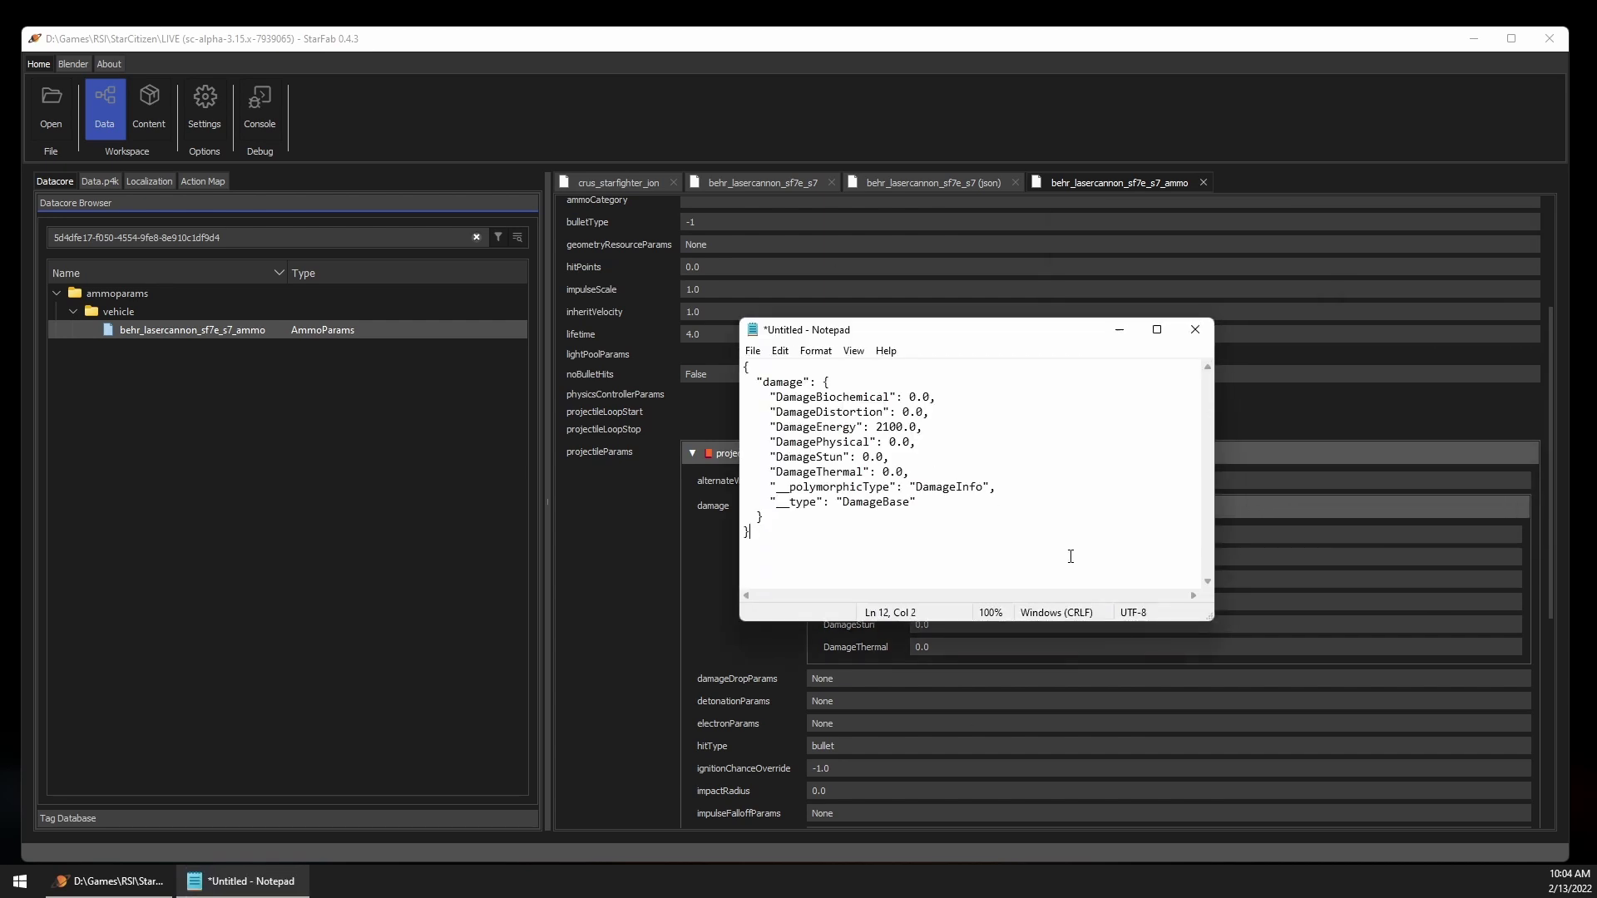
{"action": "left_click", "coordinate": [1219, 100]}
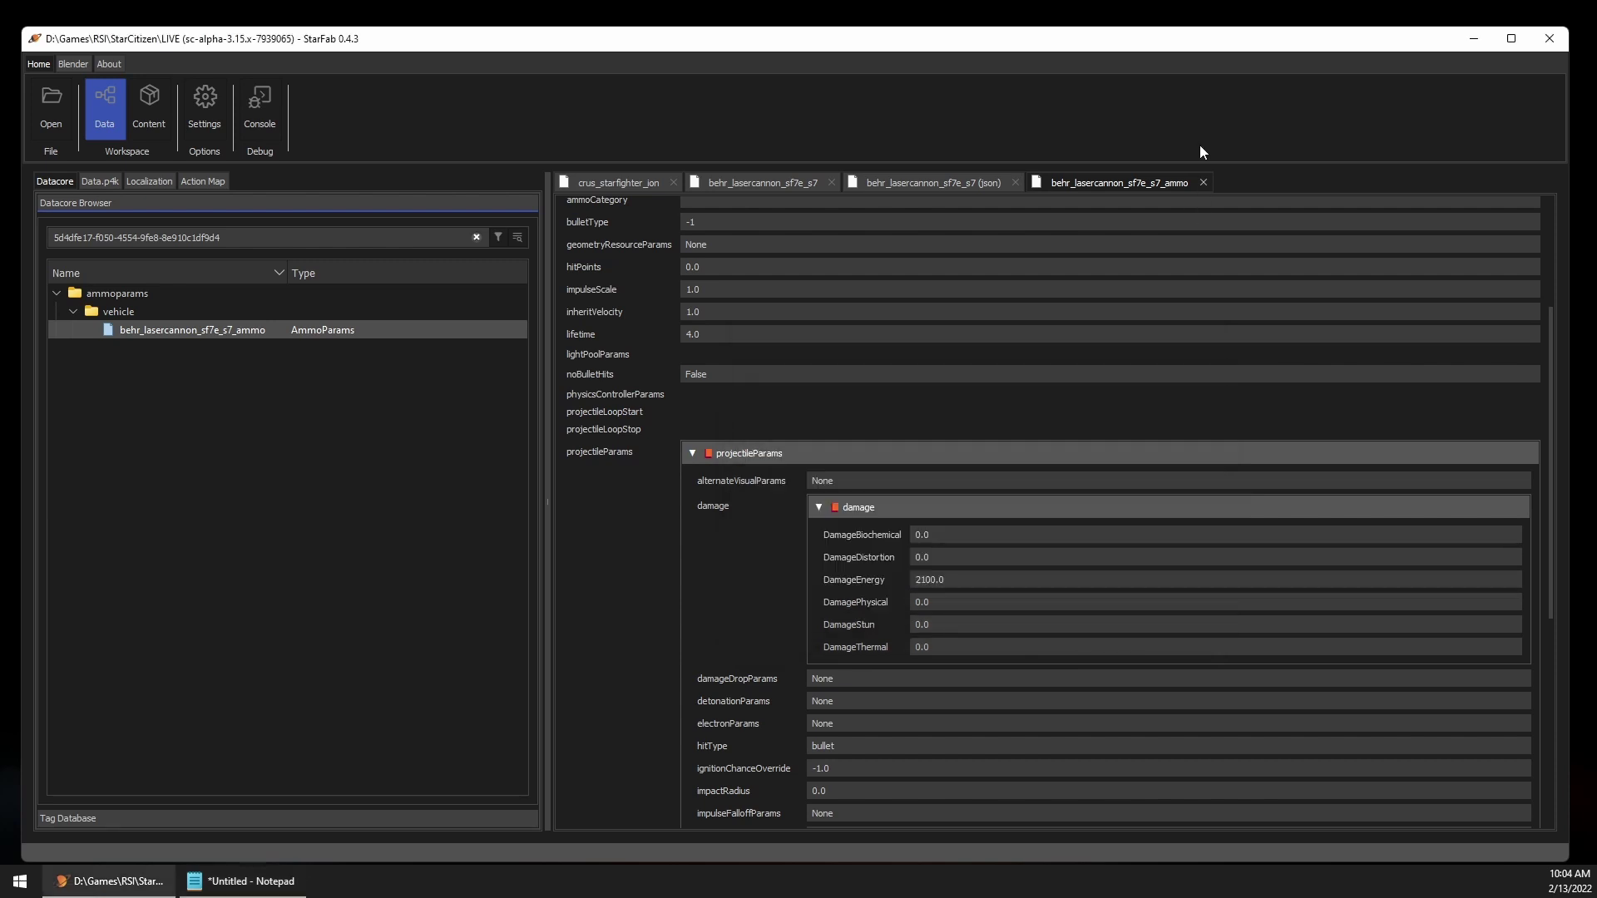
Step: Extract the behr_lasercannon_sf7e_s7_ammo record to the sc/research folder on the E: drive
{"action": "right_click", "coordinate": [186, 332]}
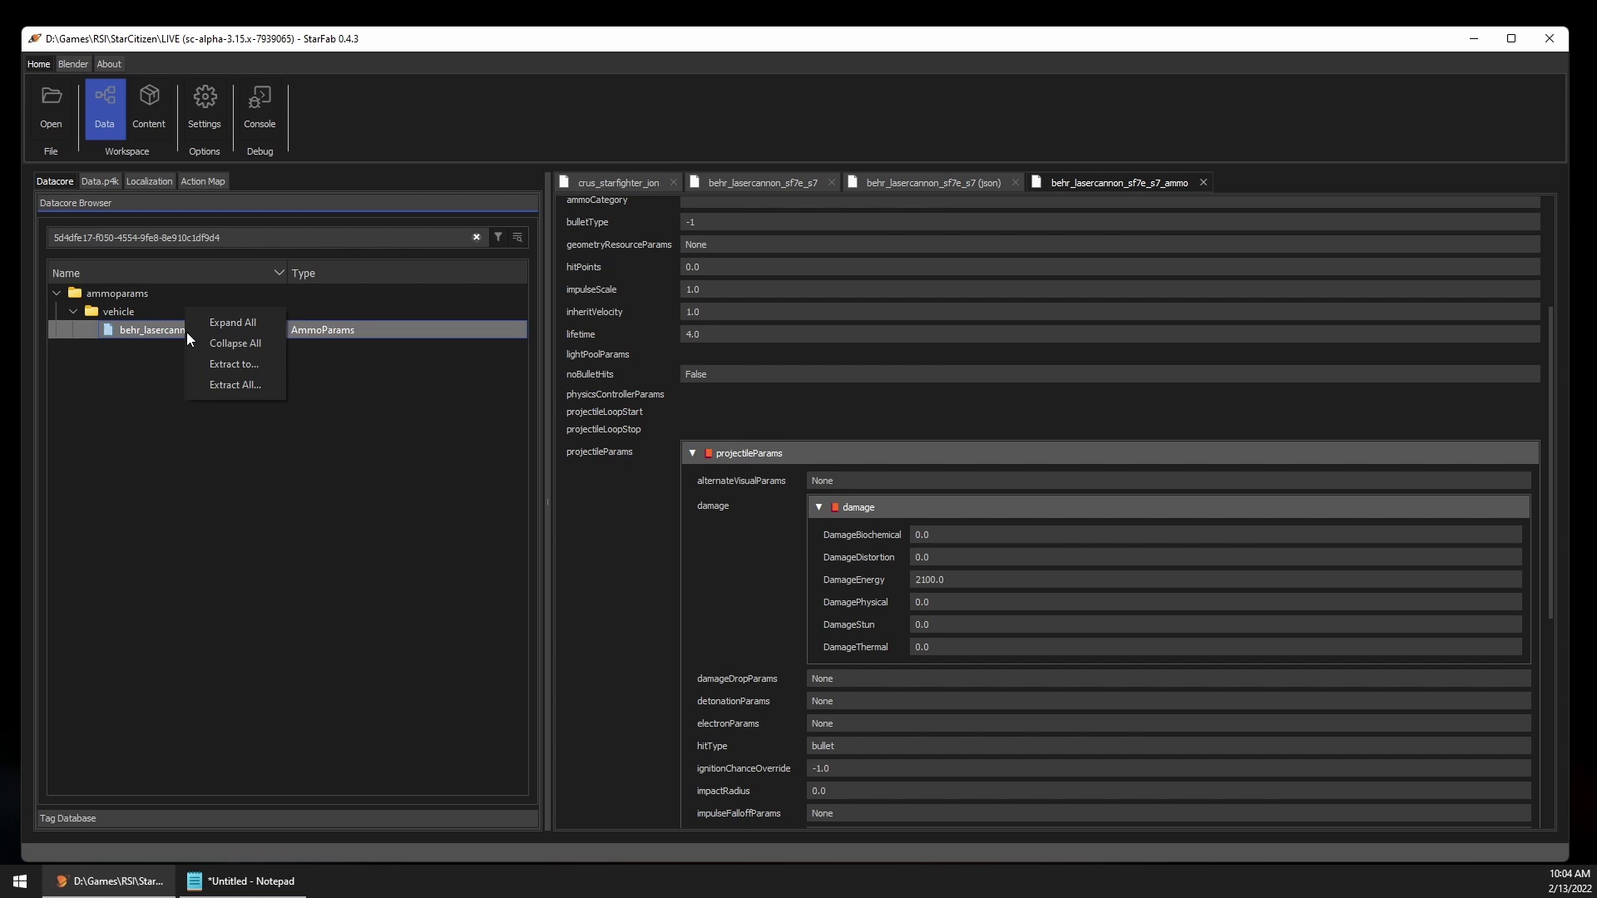
{"action": "left_click", "coordinate": [231, 362]}
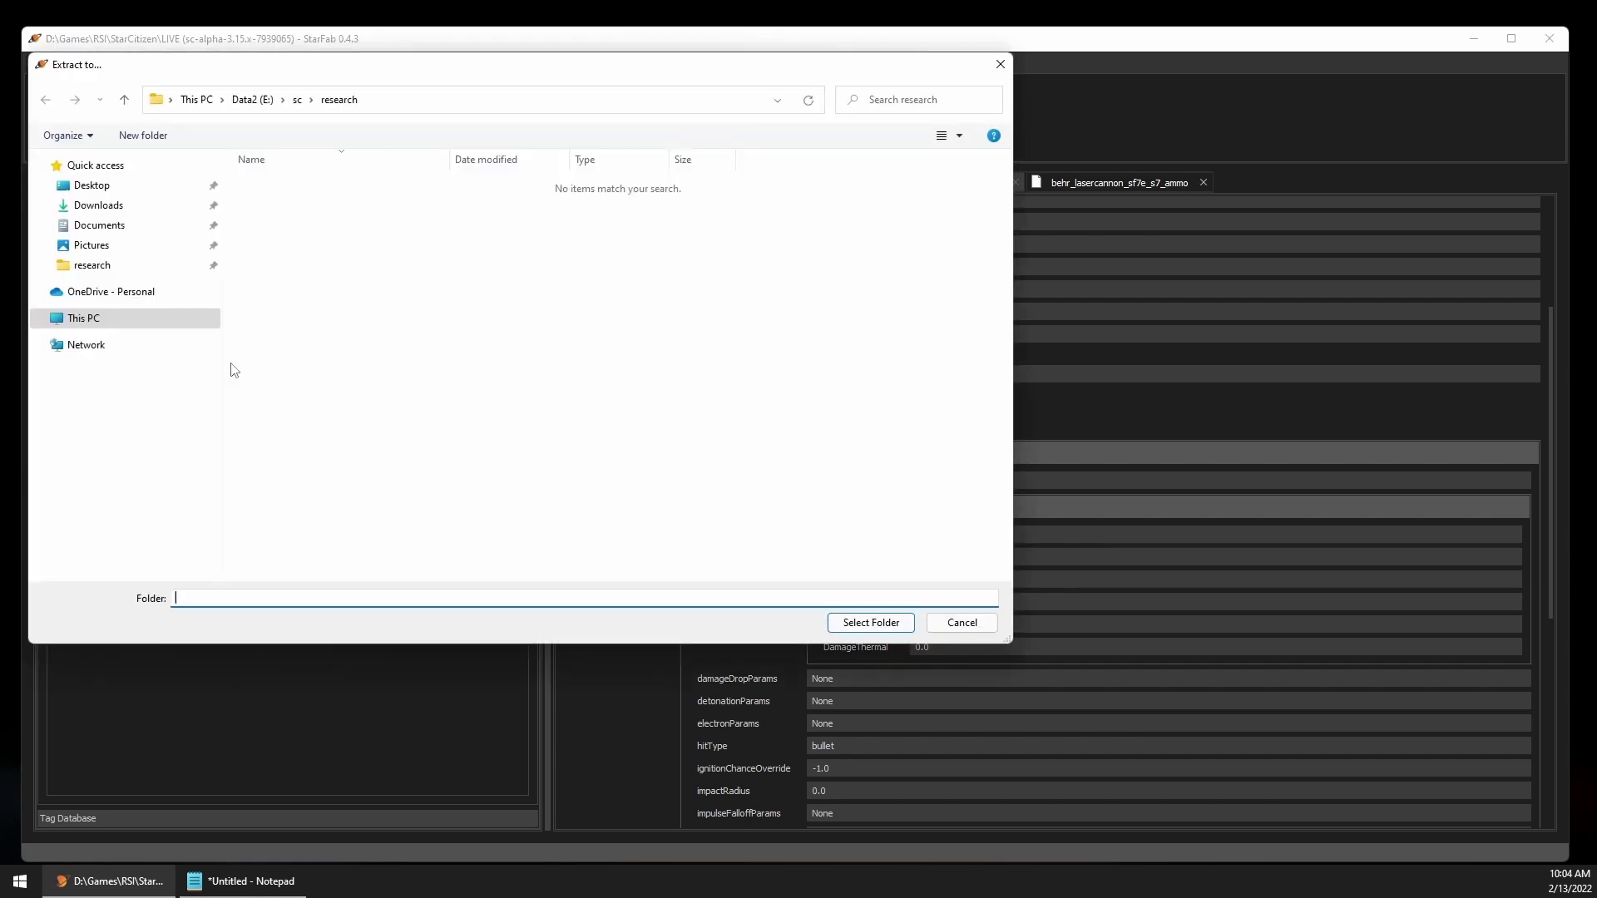
{"action": "left_click", "coordinate": [858, 624]}
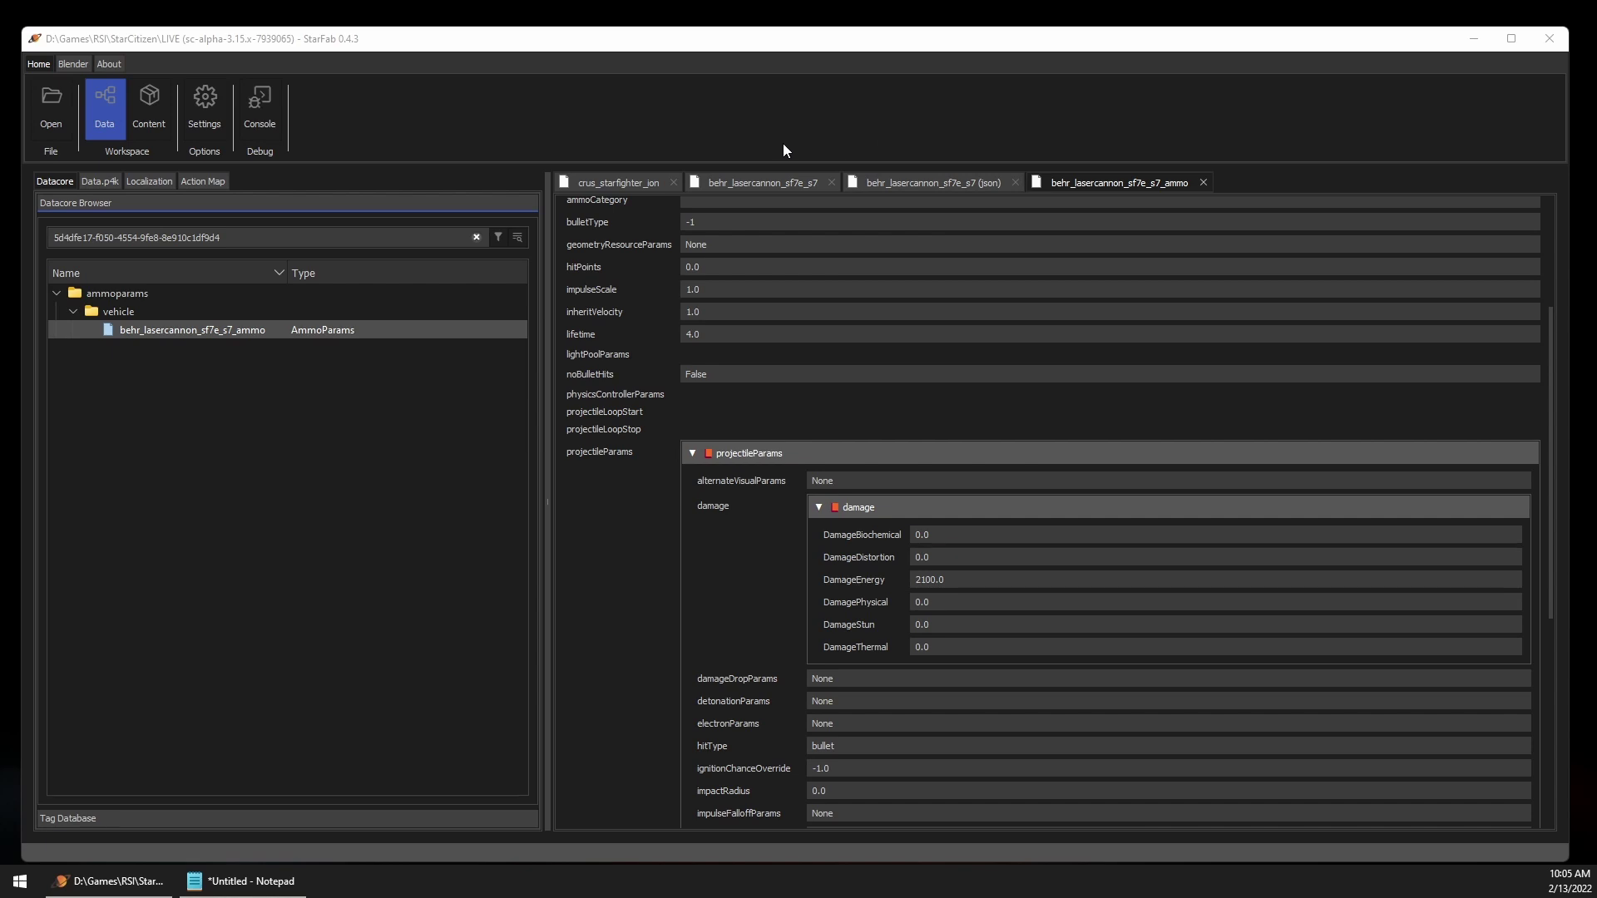
Step: Return to the crus_starfighter_ion record and replace its S7 property filter with geometry
{"action": "left_click", "coordinate": [622, 179]}
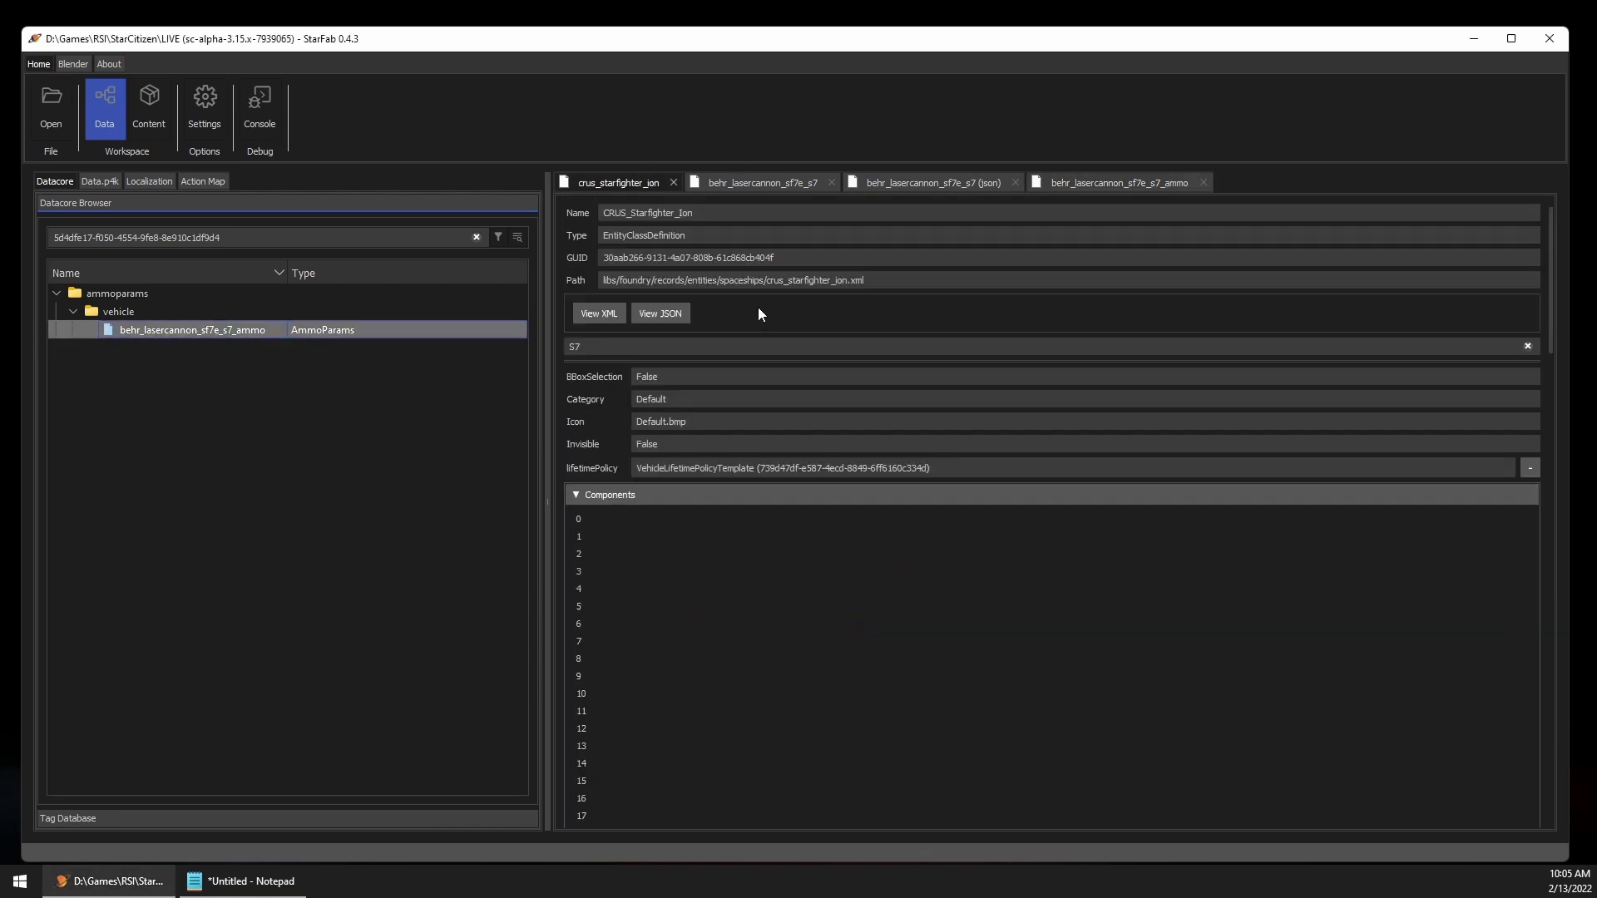
{"action": "left_click", "coordinate": [1529, 346]}
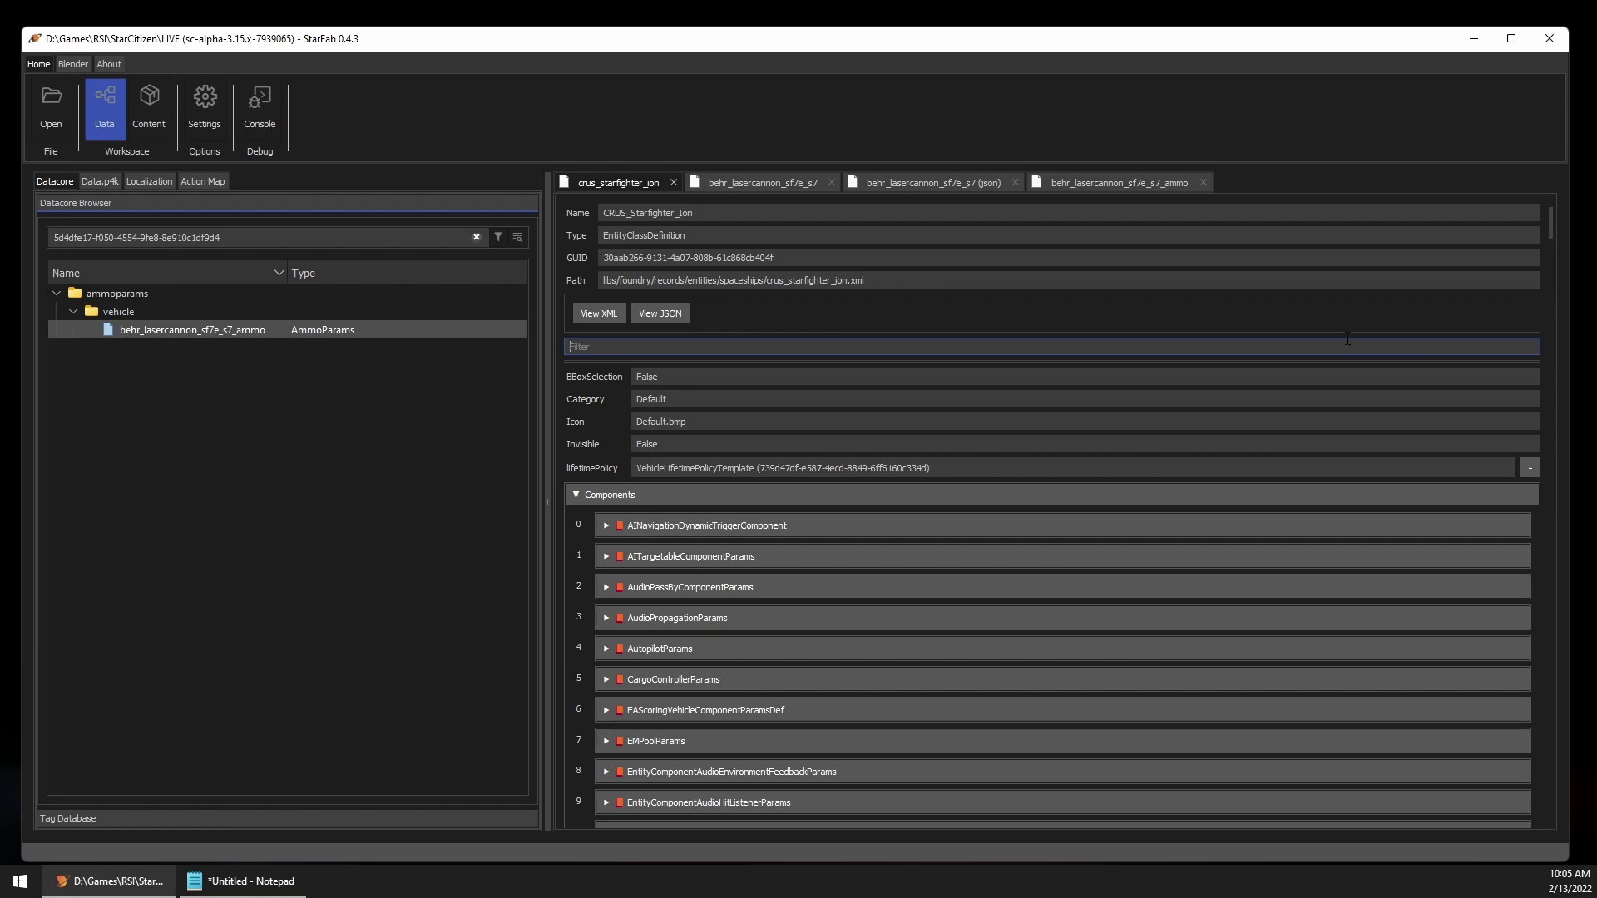
{"action": "type", "text": "geometry"}
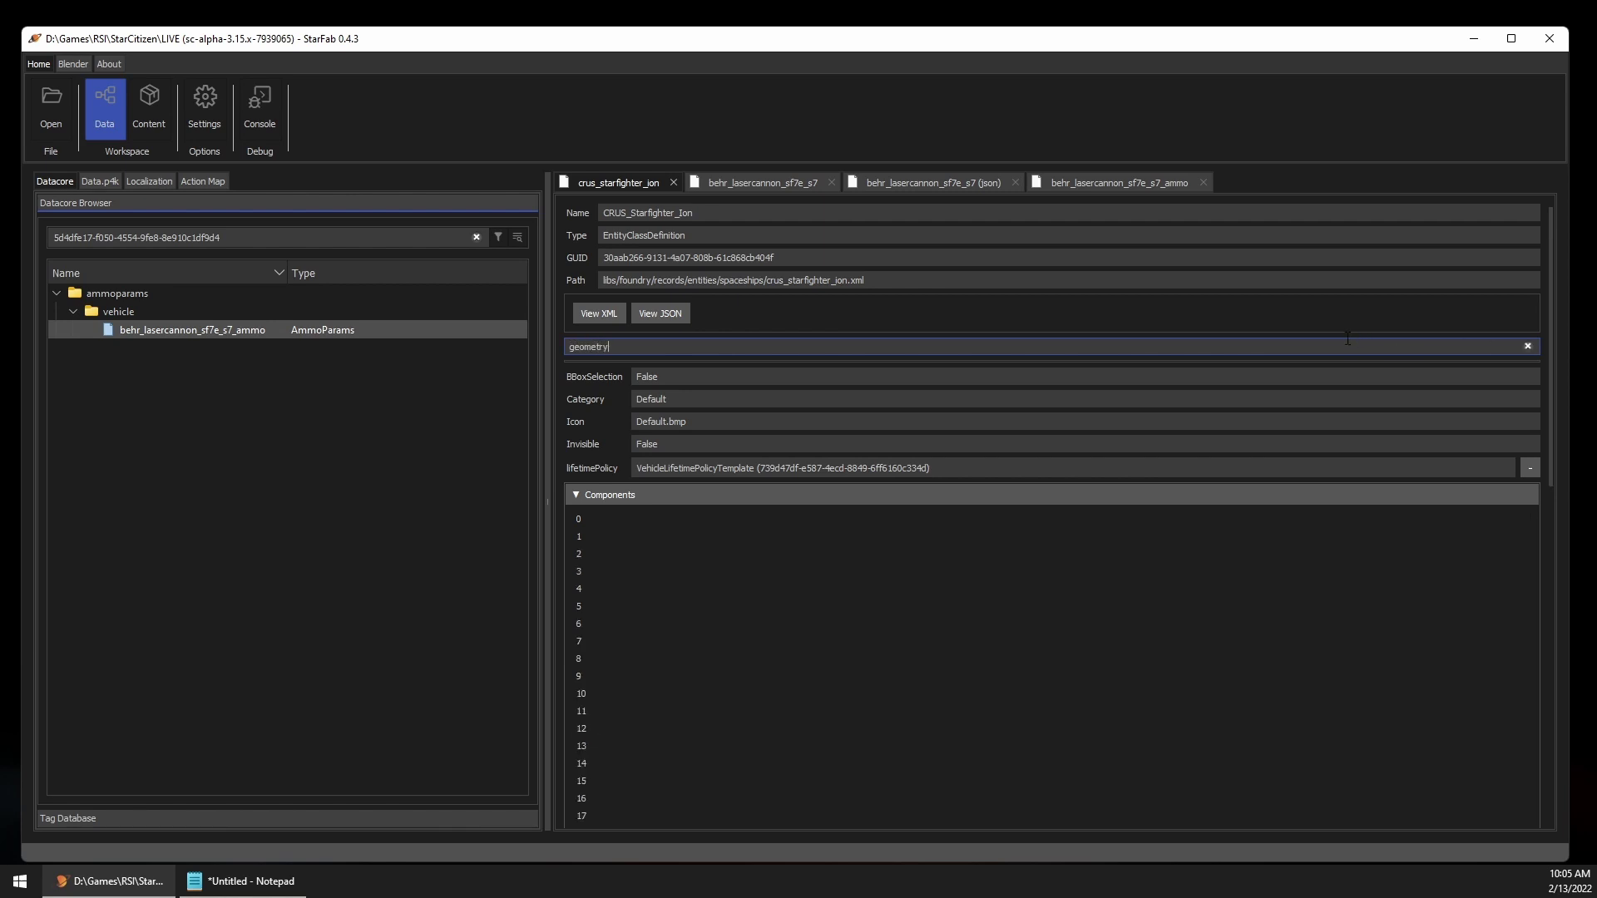
{"action": "scroll", "coordinate": [1057, 565], "scroll_direction": "down", "scroll_amount": 5}
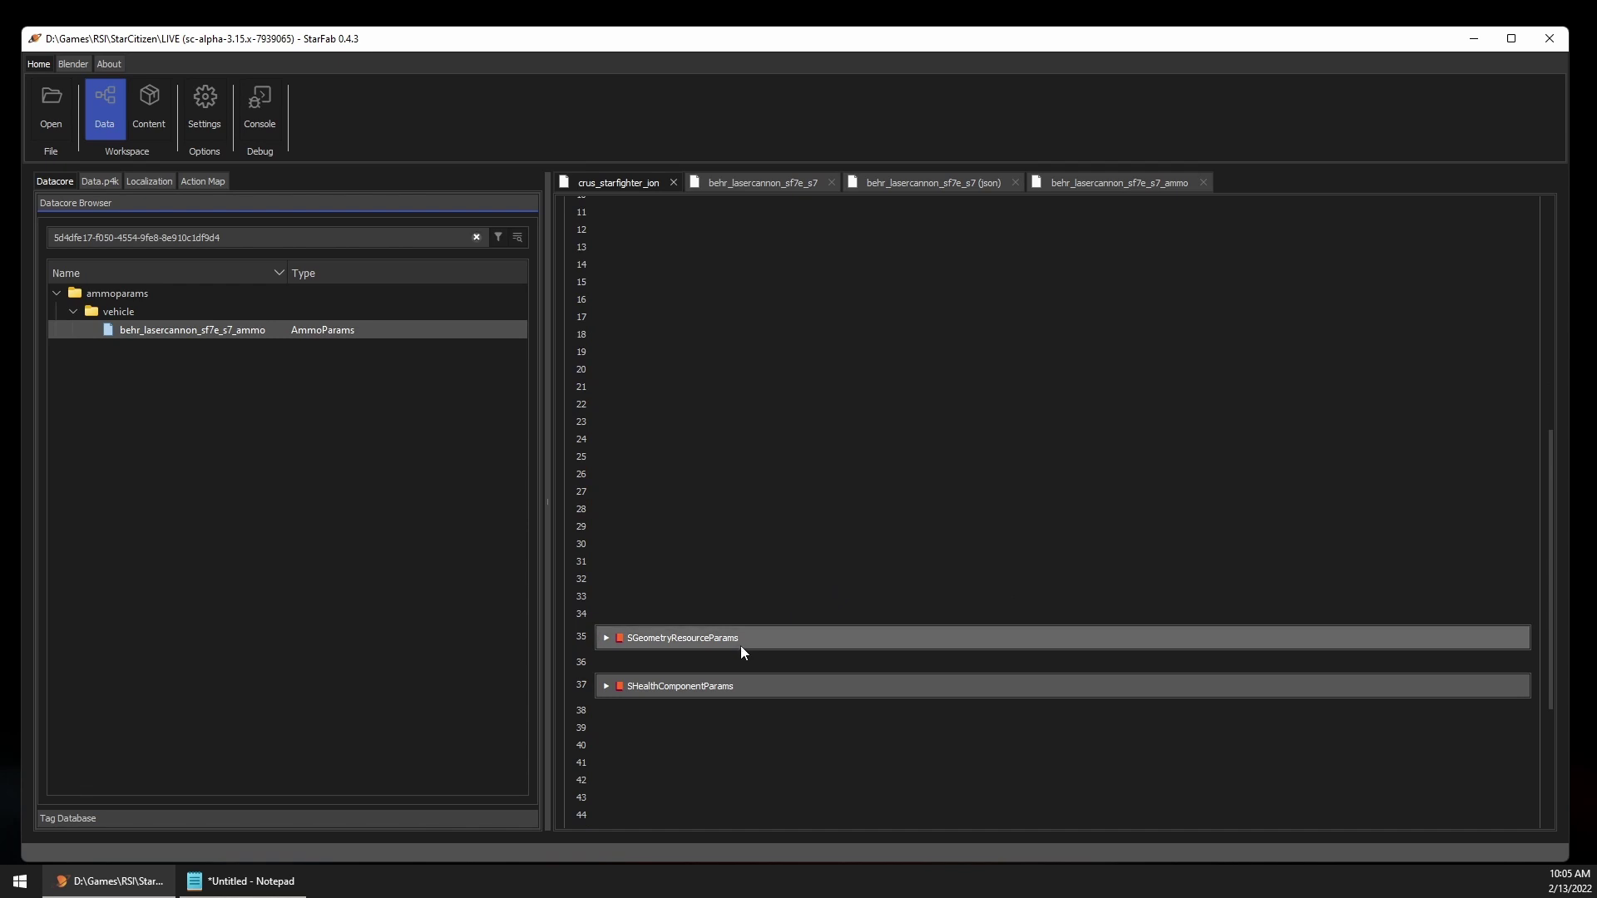
Step: Expand SGeometryResourceParams through its nested Geometry groups and examine the path of the ship's geometry file
{"action": "left_click", "coordinate": [742, 645]}
{"action": "left_click", "coordinate": [778, 670]}
{"action": "left_click", "coordinate": [874, 700]}
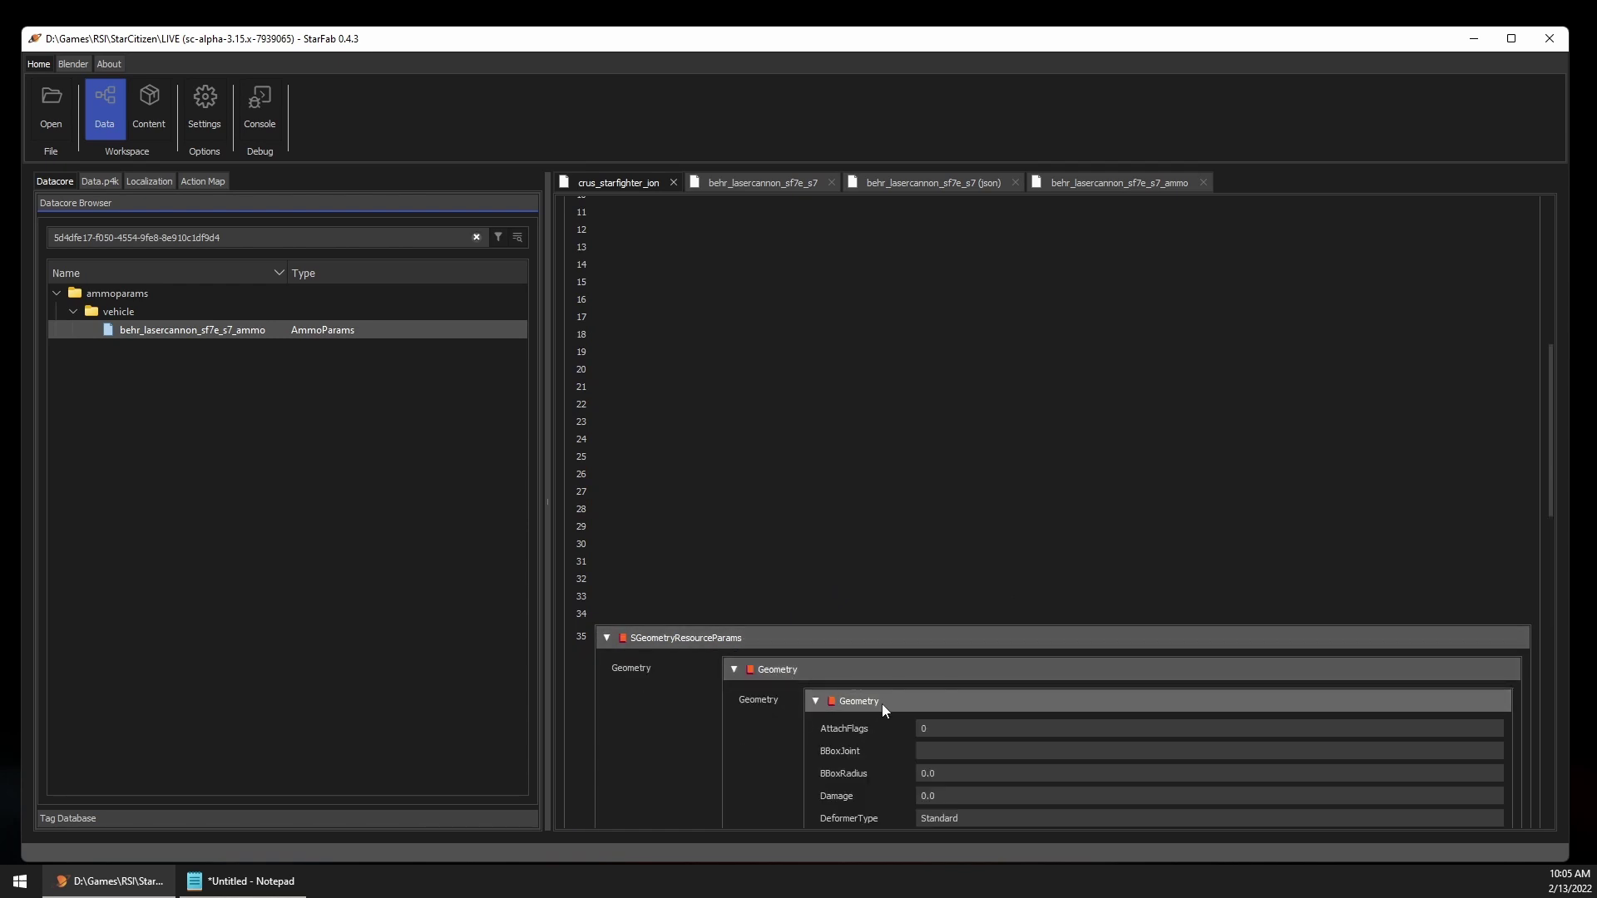
{"action": "scroll", "coordinate": [946, 697], "scroll_direction": "down", "scroll_amount": 2}
{"action": "left_click", "coordinate": [1006, 667]}
{"action": "scroll", "coordinate": [1050, 671], "scroll_direction": "down", "scroll_amount": 1}
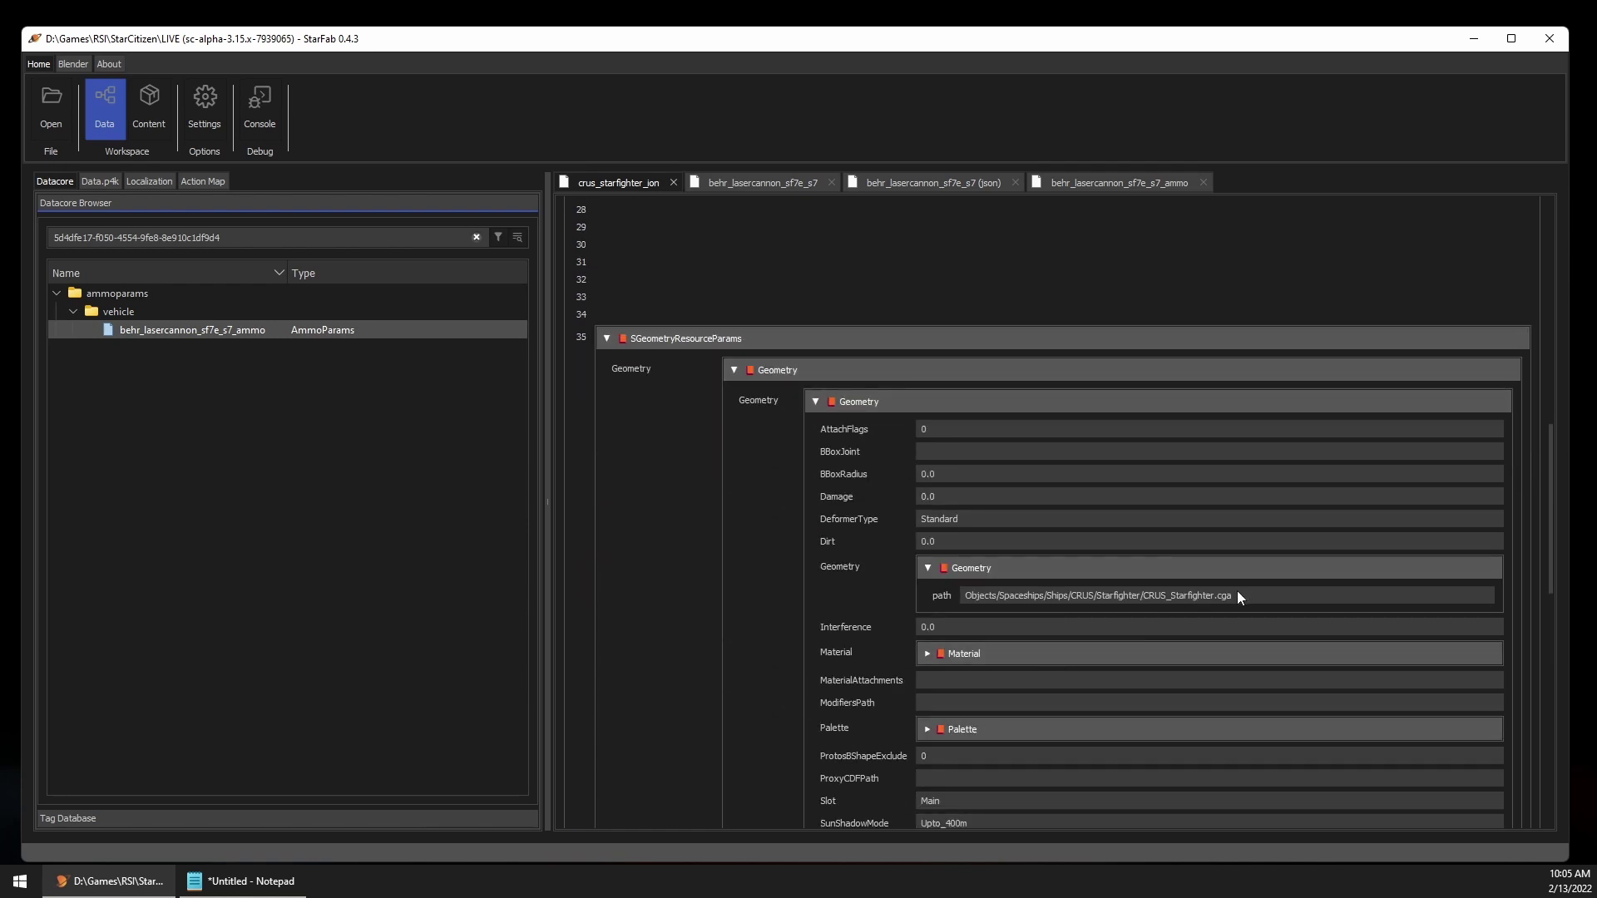
{"action": "left_click_drag", "start_coordinate": [1173, 595], "coordinate": [978, 594]}
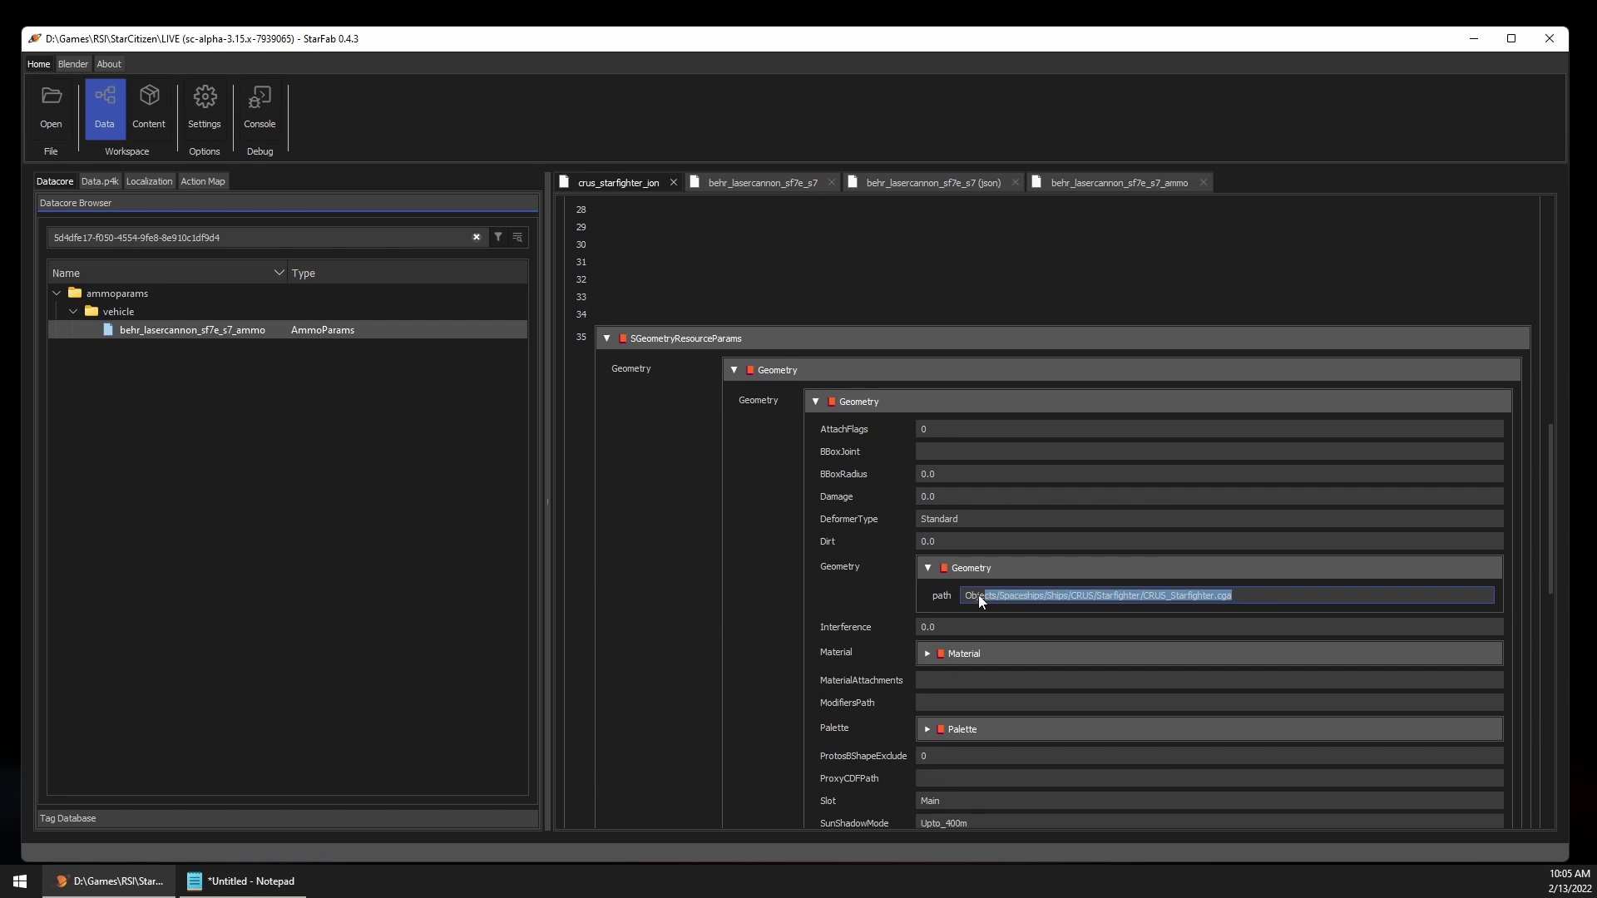
{"action": "left_click", "coordinate": [1278, 601]}
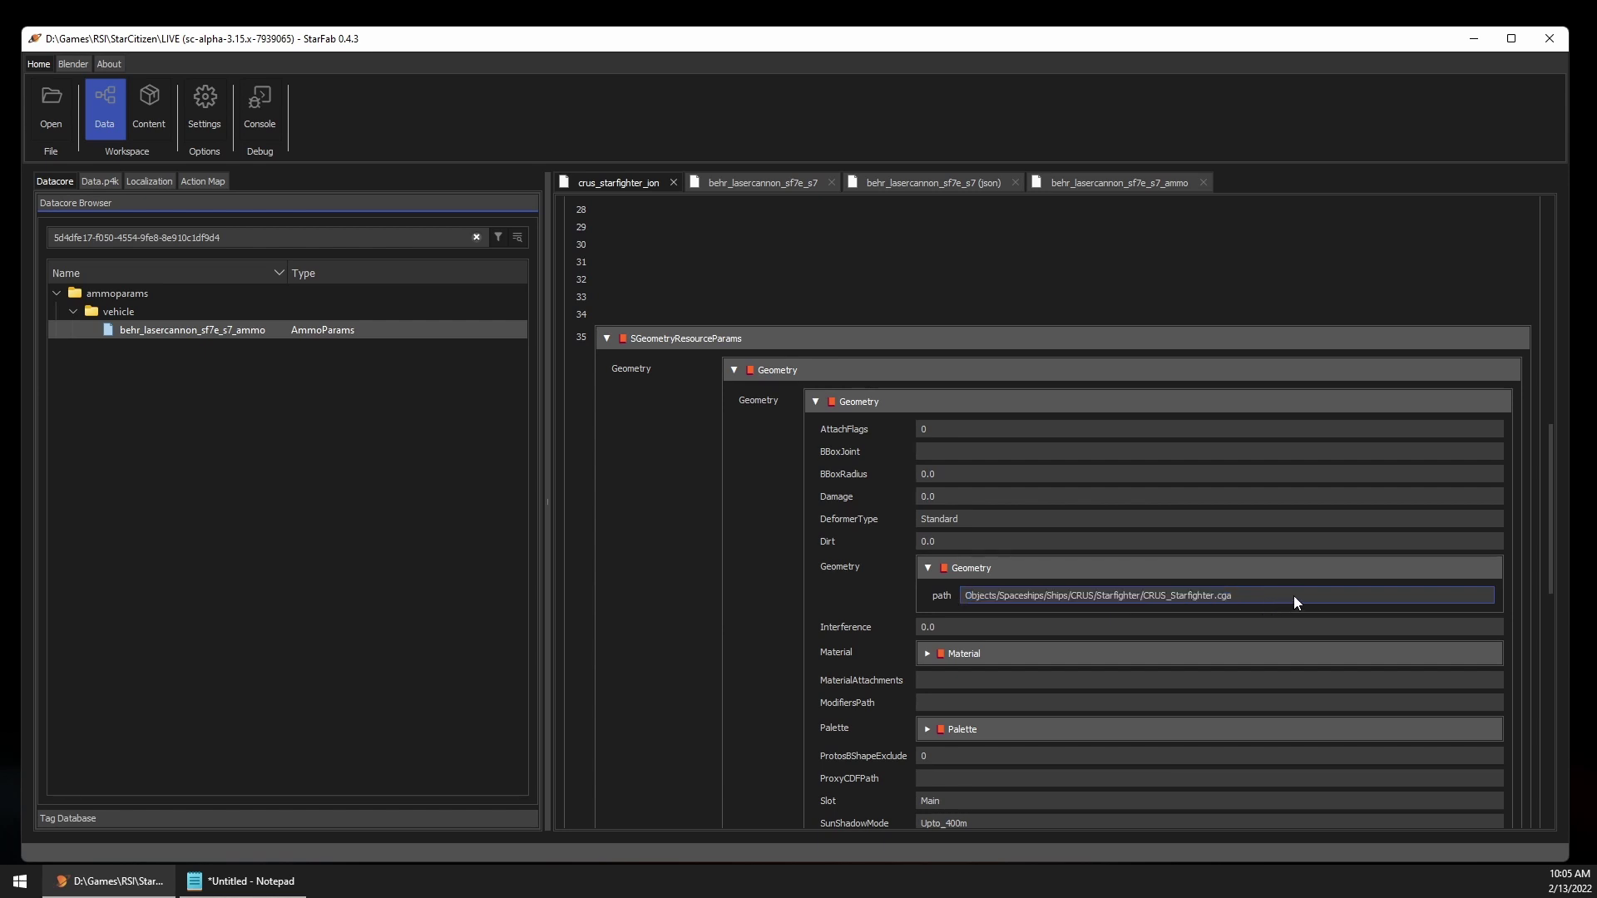
Step: Browse Data.p4k and expand the Data, Objects and Spaceships folders
{"action": "left_click", "coordinate": [100, 181]}
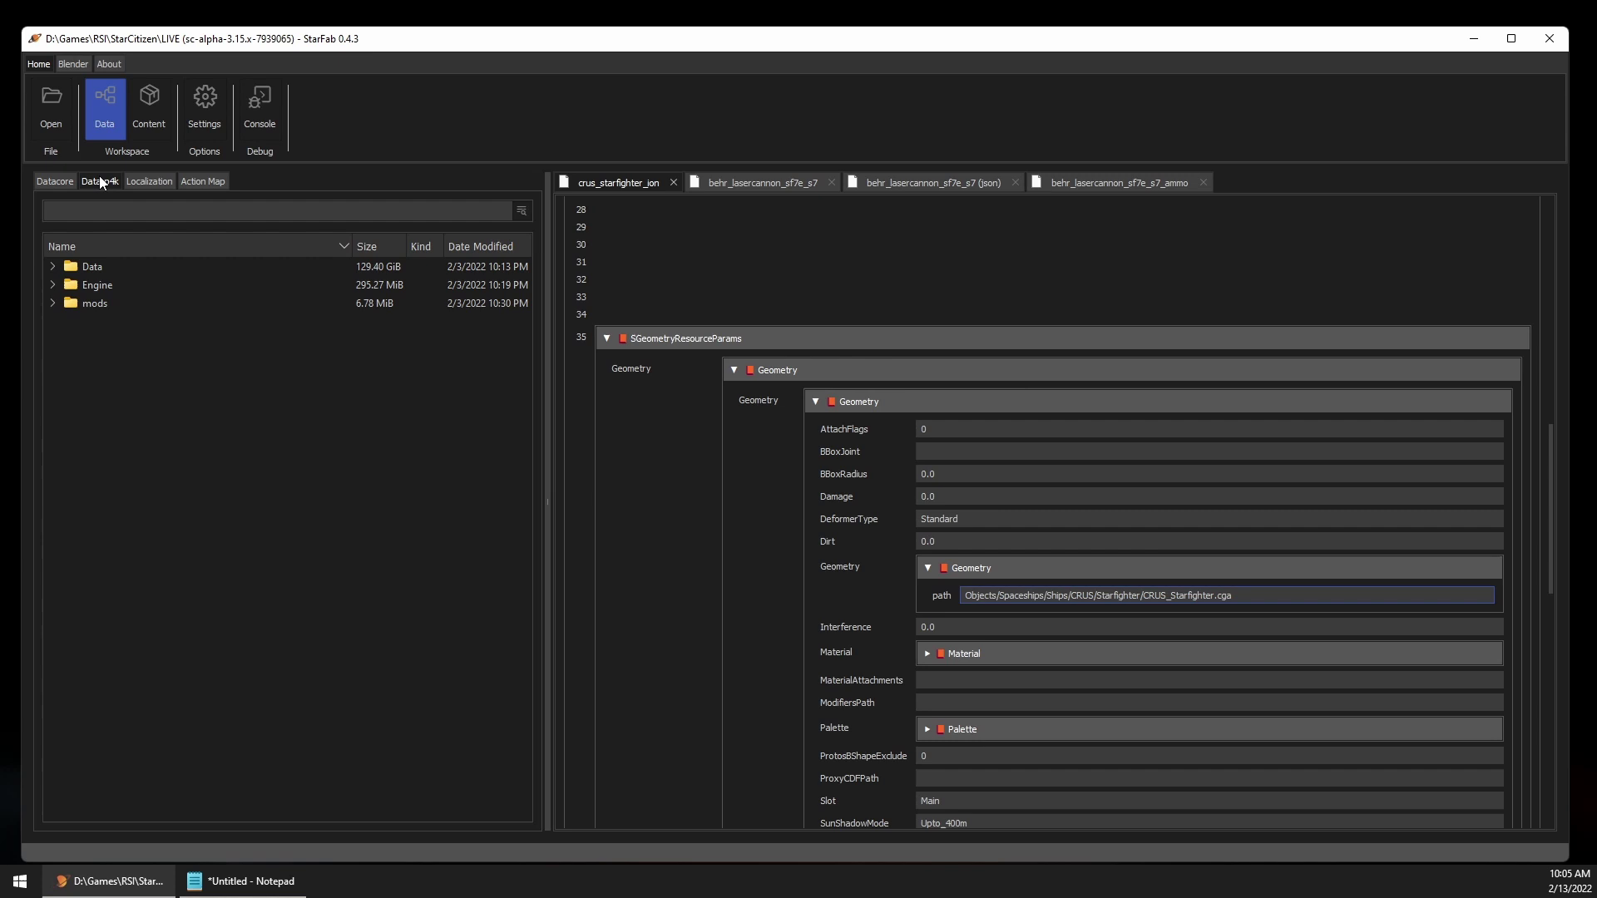
{"action": "left_click", "coordinate": [51, 267]}
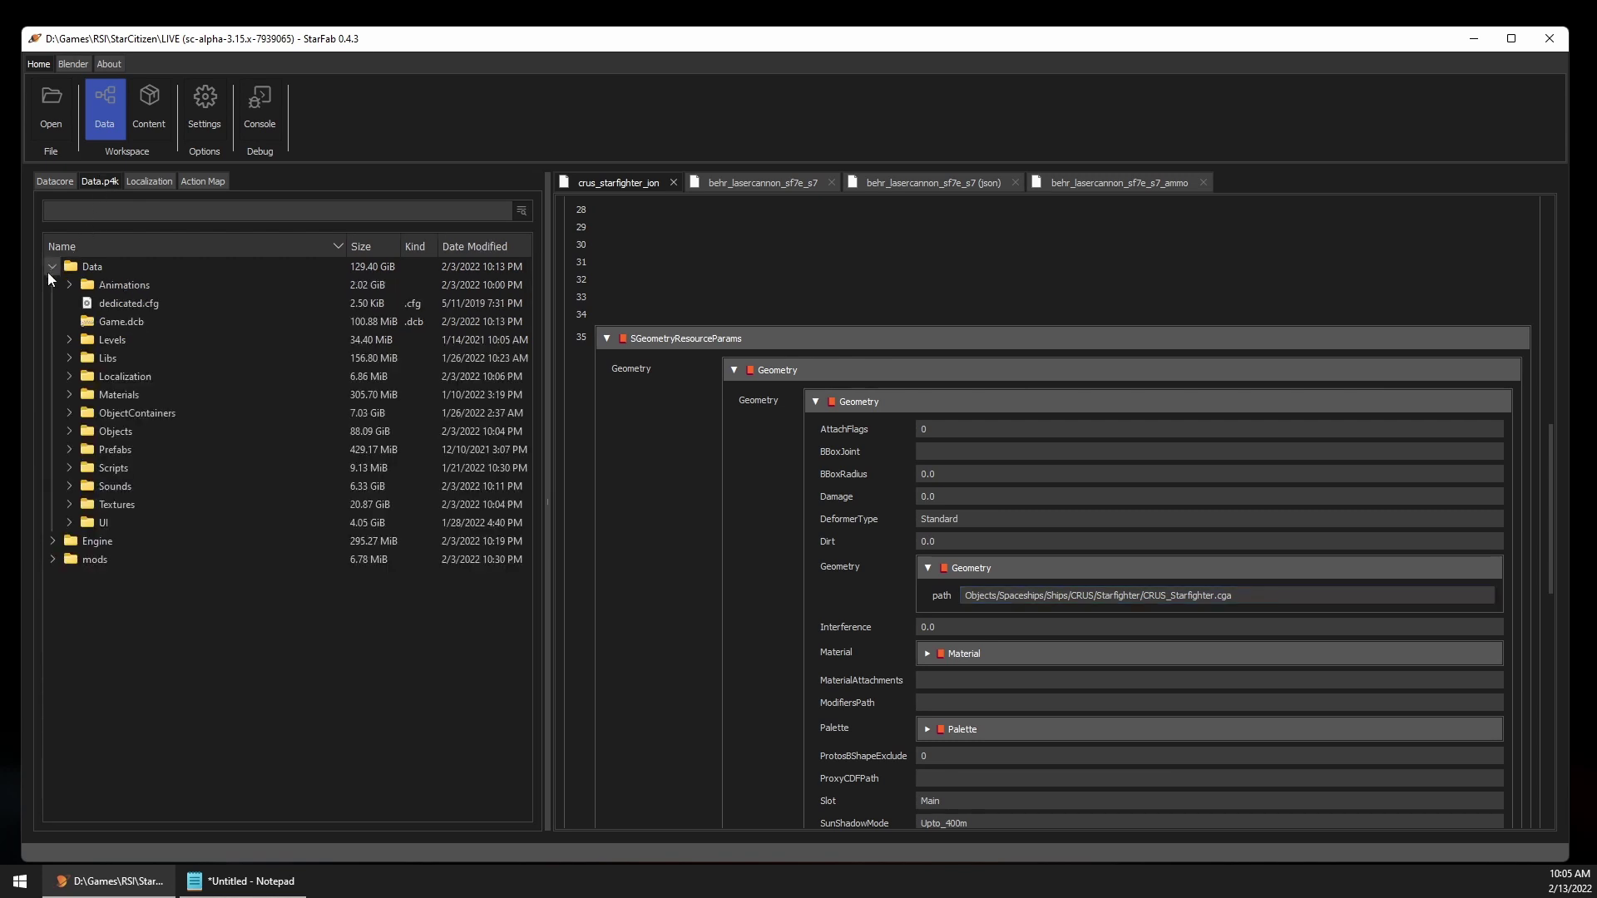
{"action": "left_click", "coordinate": [69, 431]}
{"action": "scroll", "coordinate": [68, 437], "scroll_direction": "down", "scroll_amount": 4}
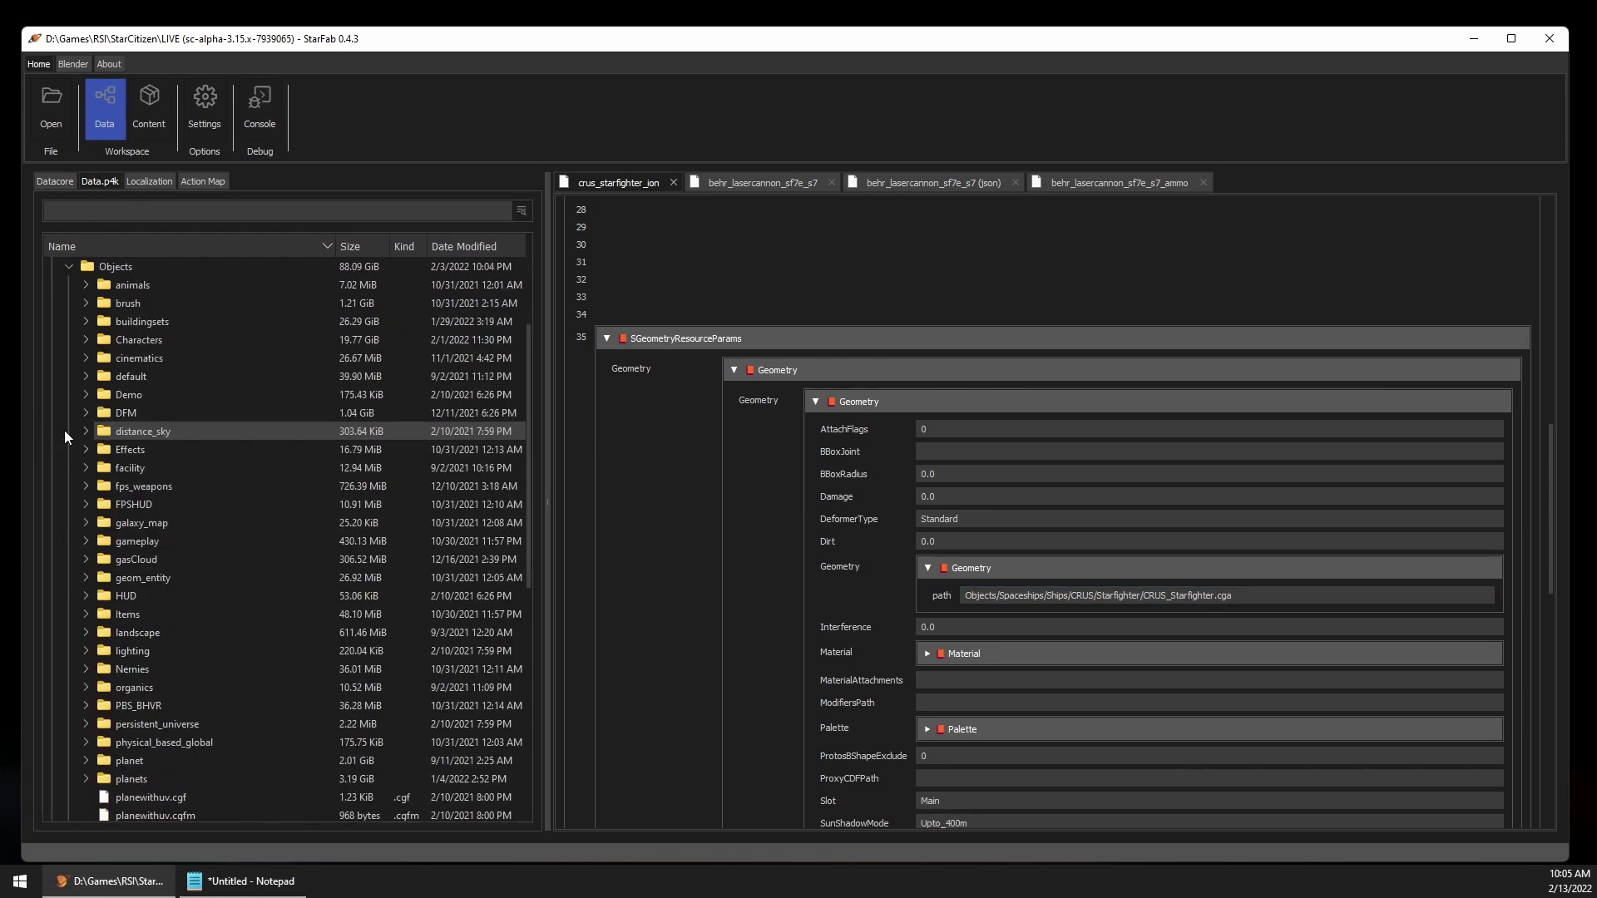
{"action": "scroll", "coordinate": [67, 436], "scroll_direction": "down", "scroll_amount": 6}
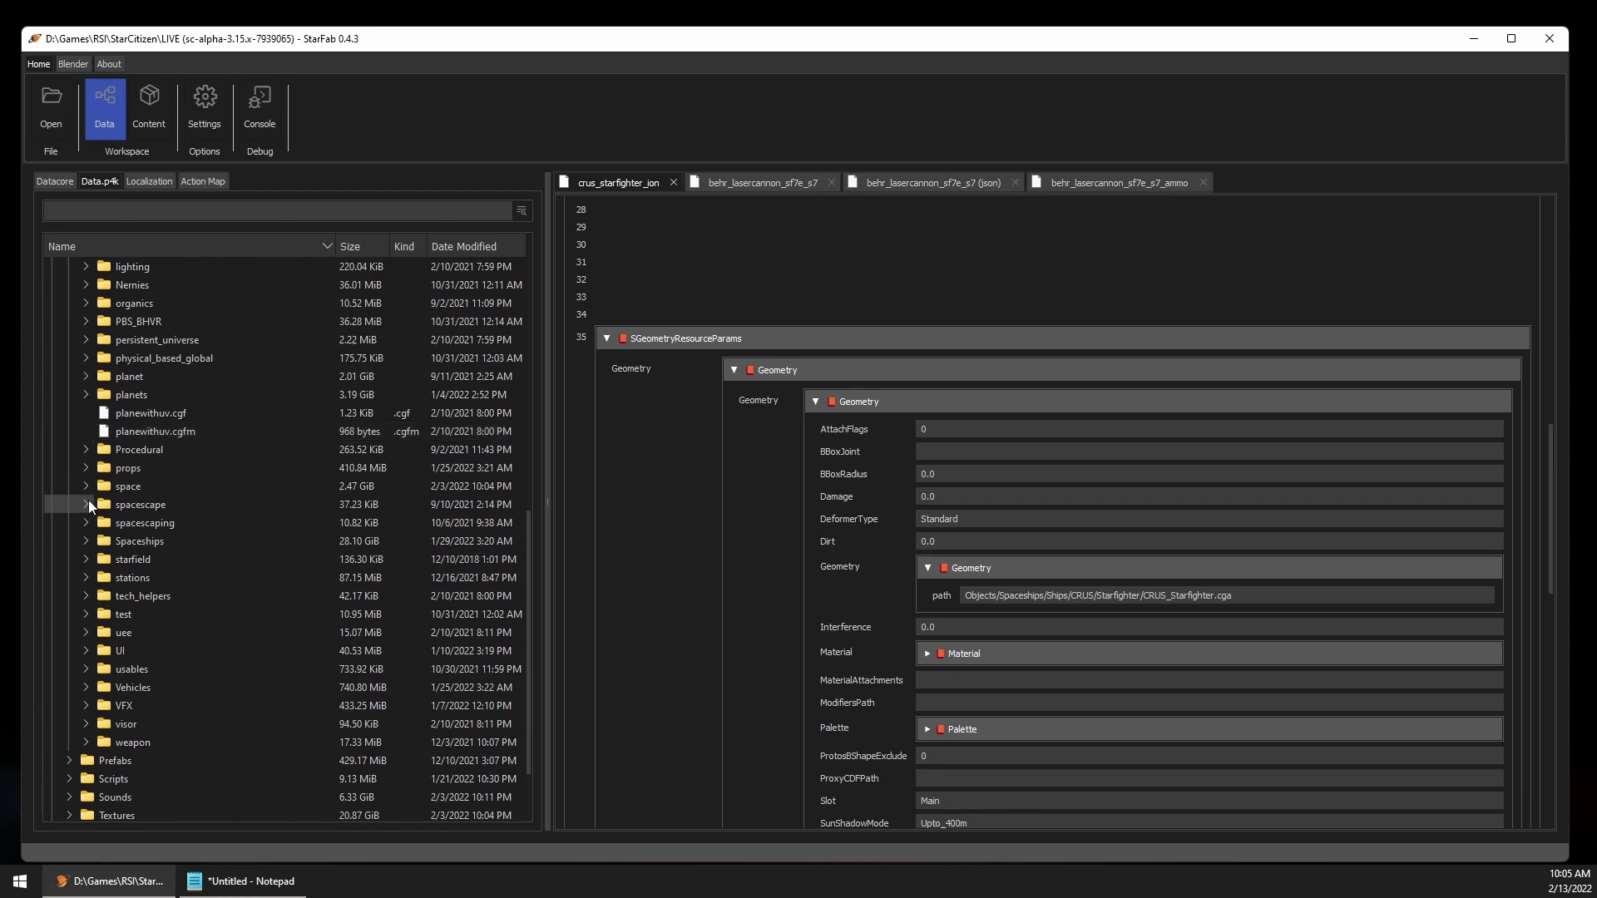
{"action": "left_click", "coordinate": [85, 541]}
Step: Expand Ships, CRUS and Starfighter inside Spaceships and open the CRUS_Starfighter.cga file
{"action": "scroll", "coordinate": [94, 634], "scroll_direction": "down", "scroll_amount": 3}
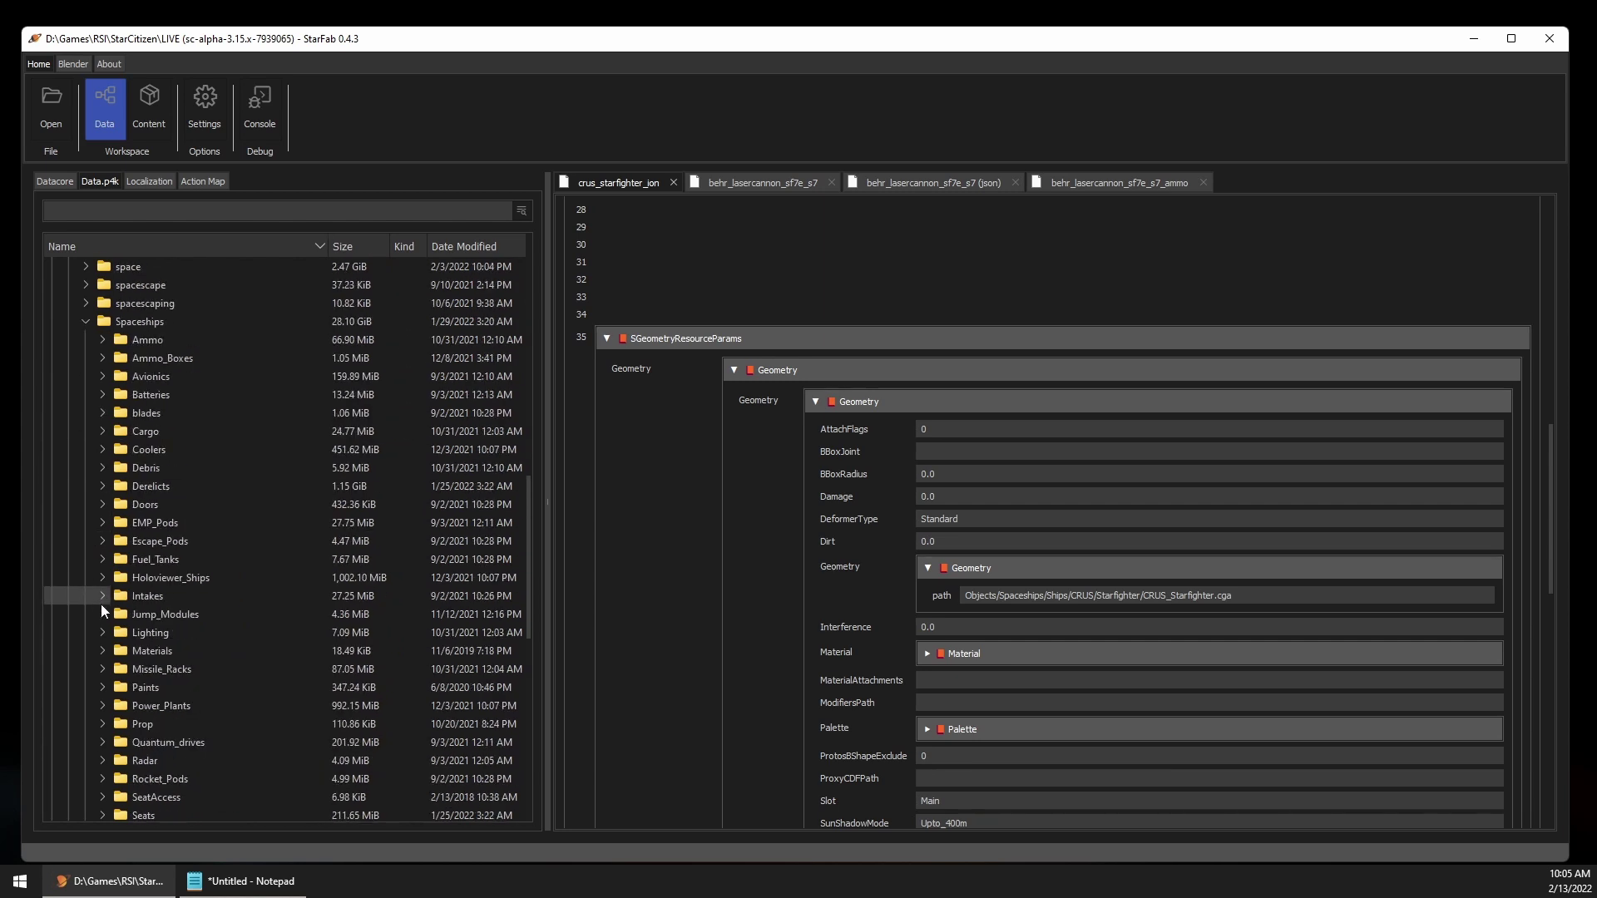
{"action": "scroll", "coordinate": [94, 580], "scroll_direction": "down", "scroll_amount": 2}
{"action": "scroll", "coordinate": [118, 582], "scroll_direction": "down", "scroll_amount": 5}
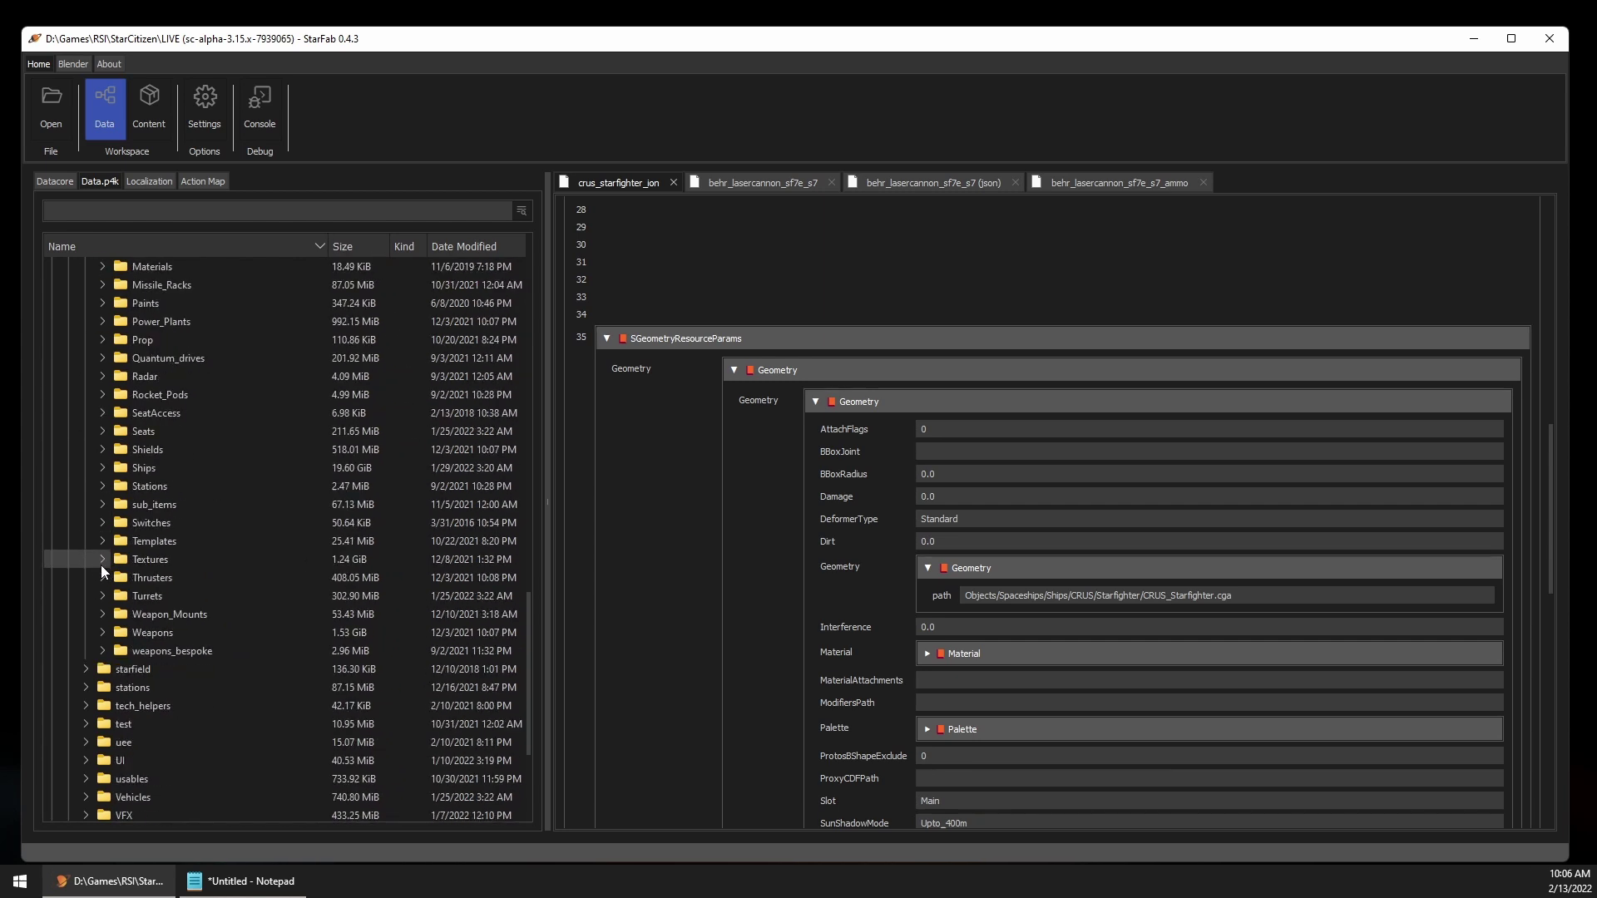
{"action": "left_click", "coordinate": [104, 468]}
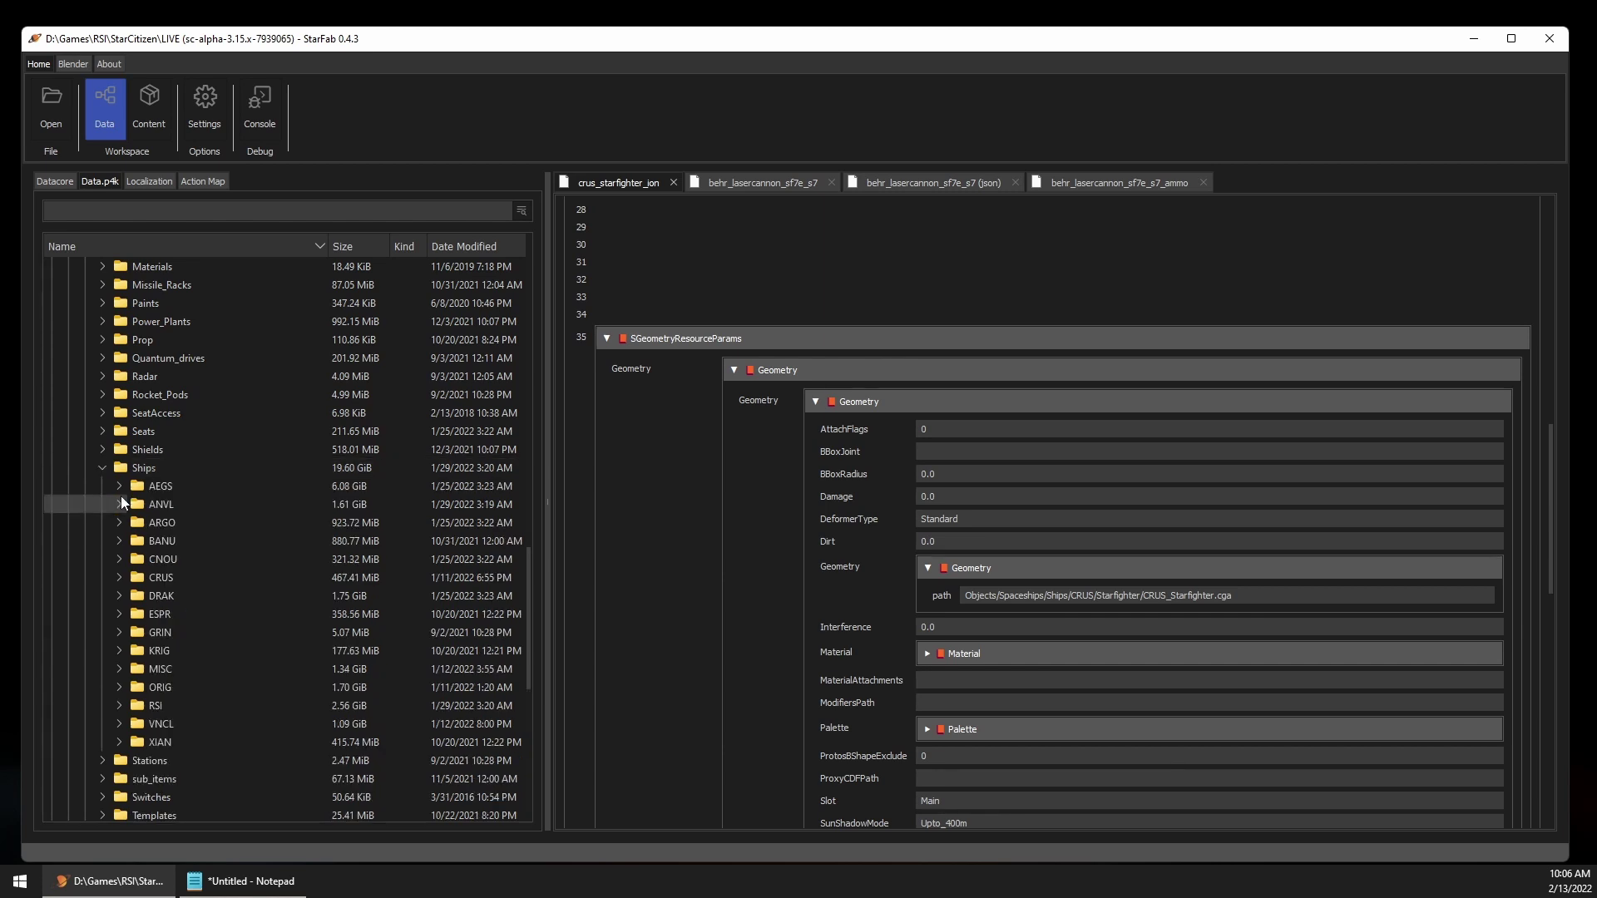
{"action": "left_click", "coordinate": [119, 578]}
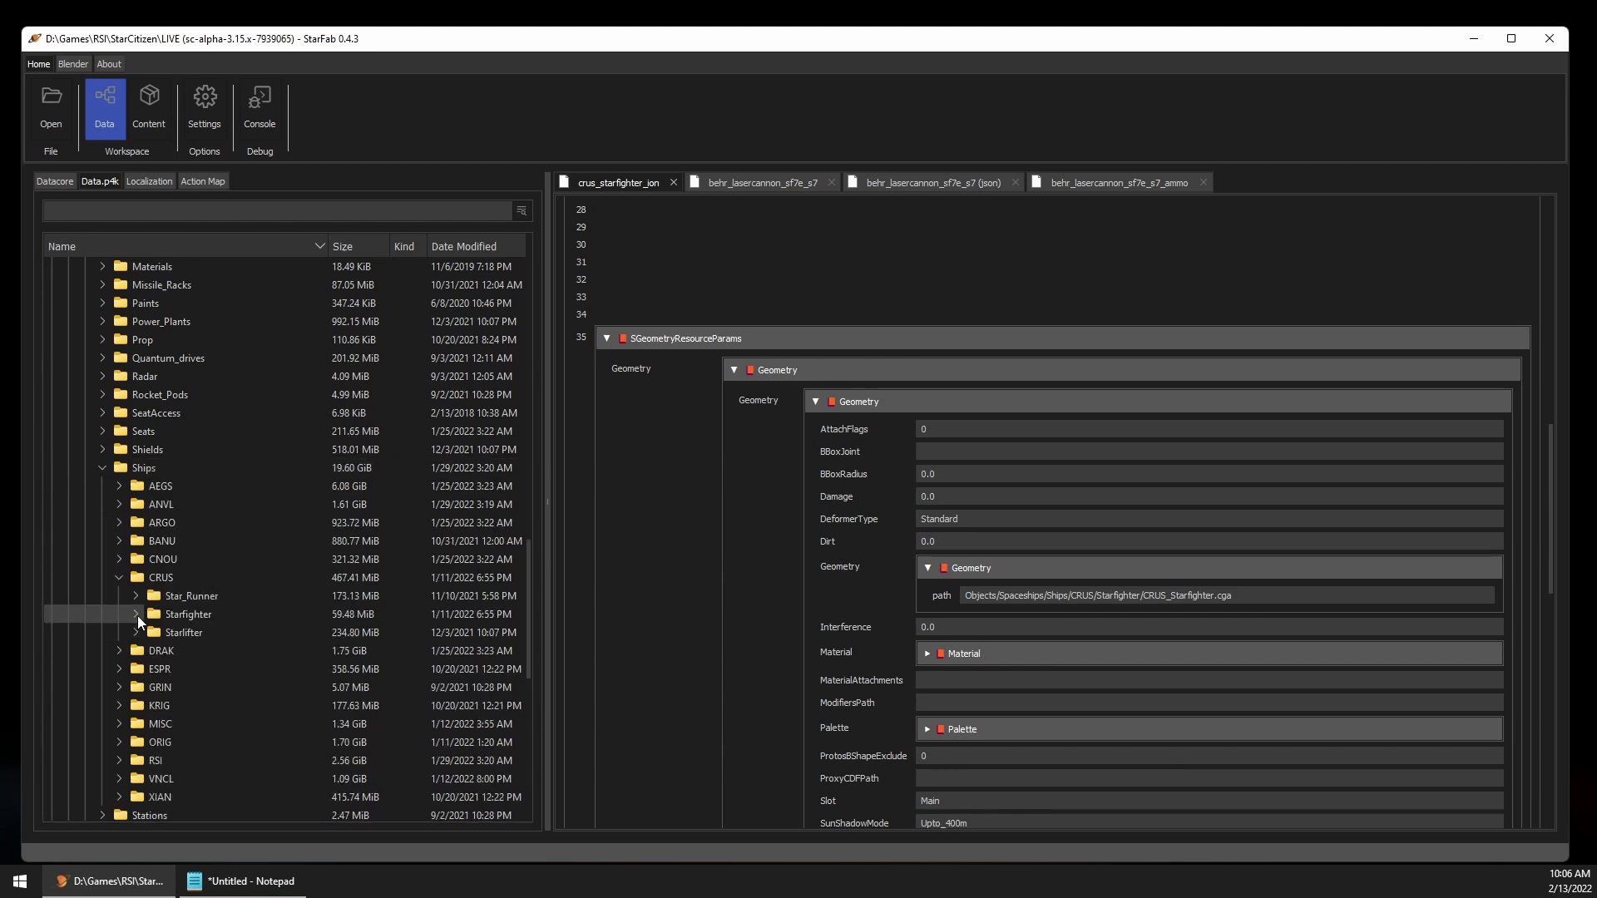
{"action": "left_click", "coordinate": [136, 614]}
{"action": "double_click", "coordinate": [183, 631]}
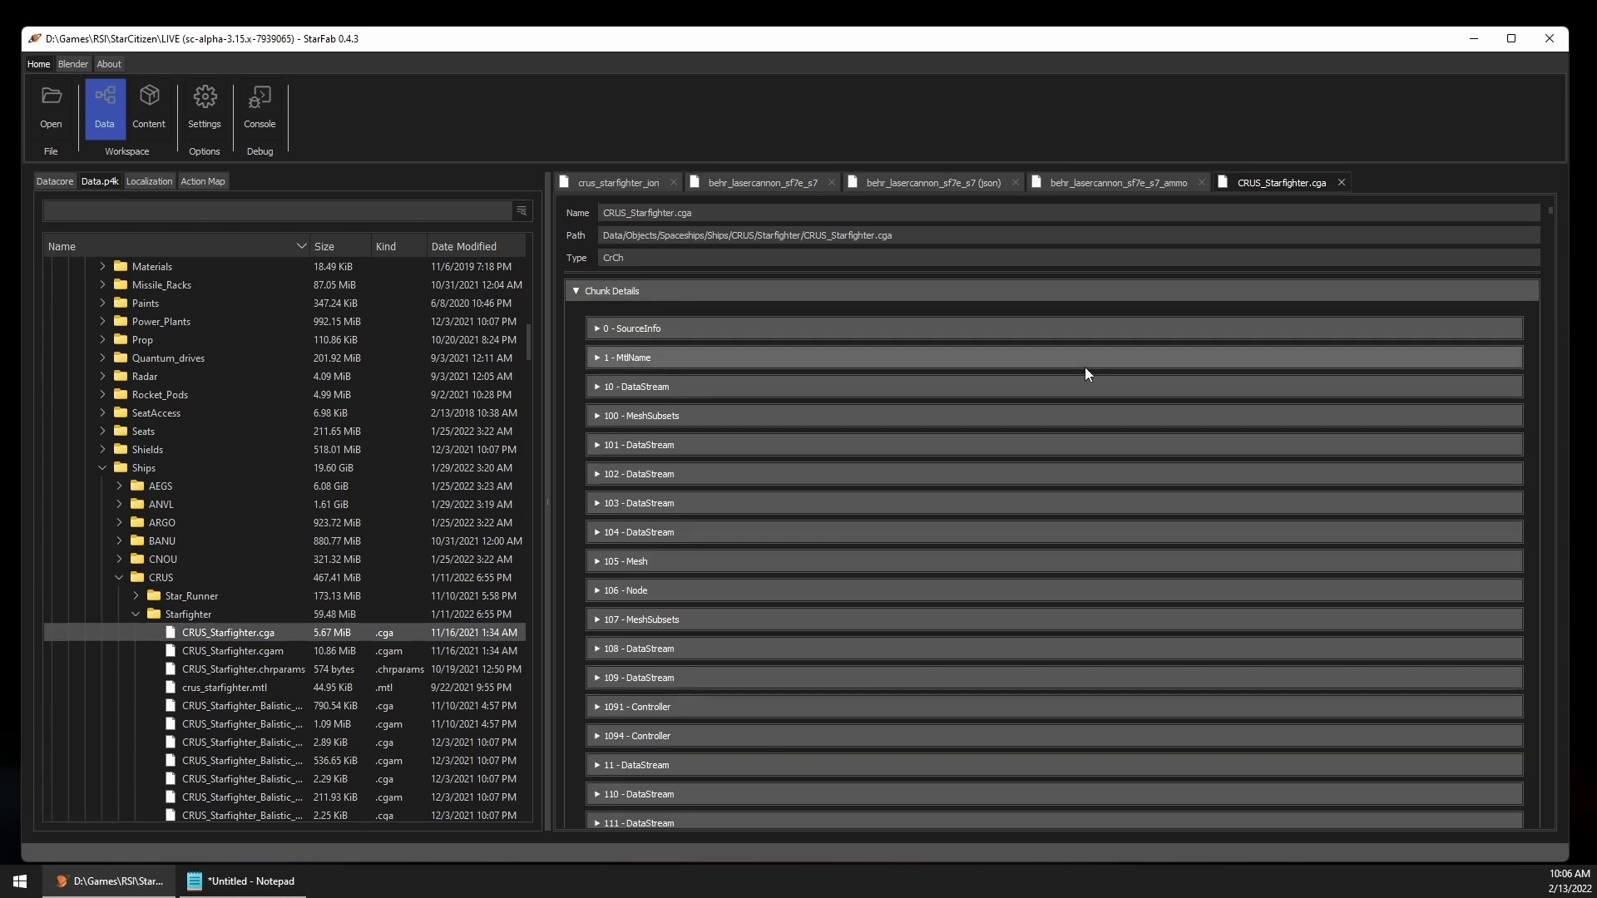
Step: Examine the material path in the MtlName chunk and open the matching crus_starfighter.mtl file from the Starfighter folder
{"action": "left_click", "coordinate": [676, 362]}
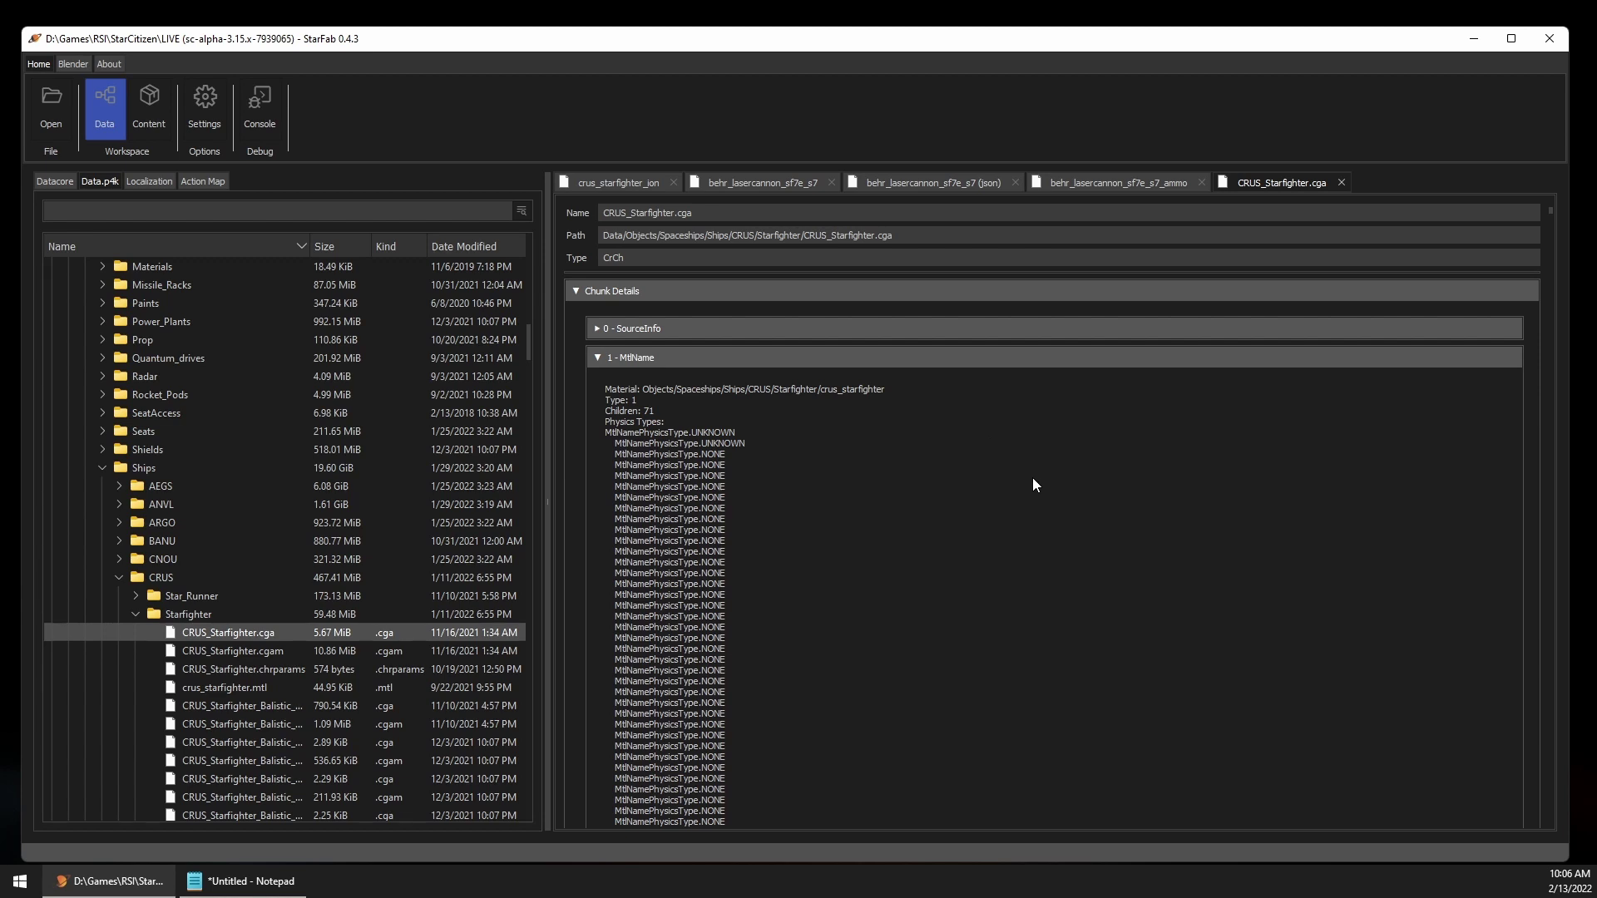
{"action": "left_click_drag", "start_coordinate": [906, 400], "coordinate": [755, 389]}
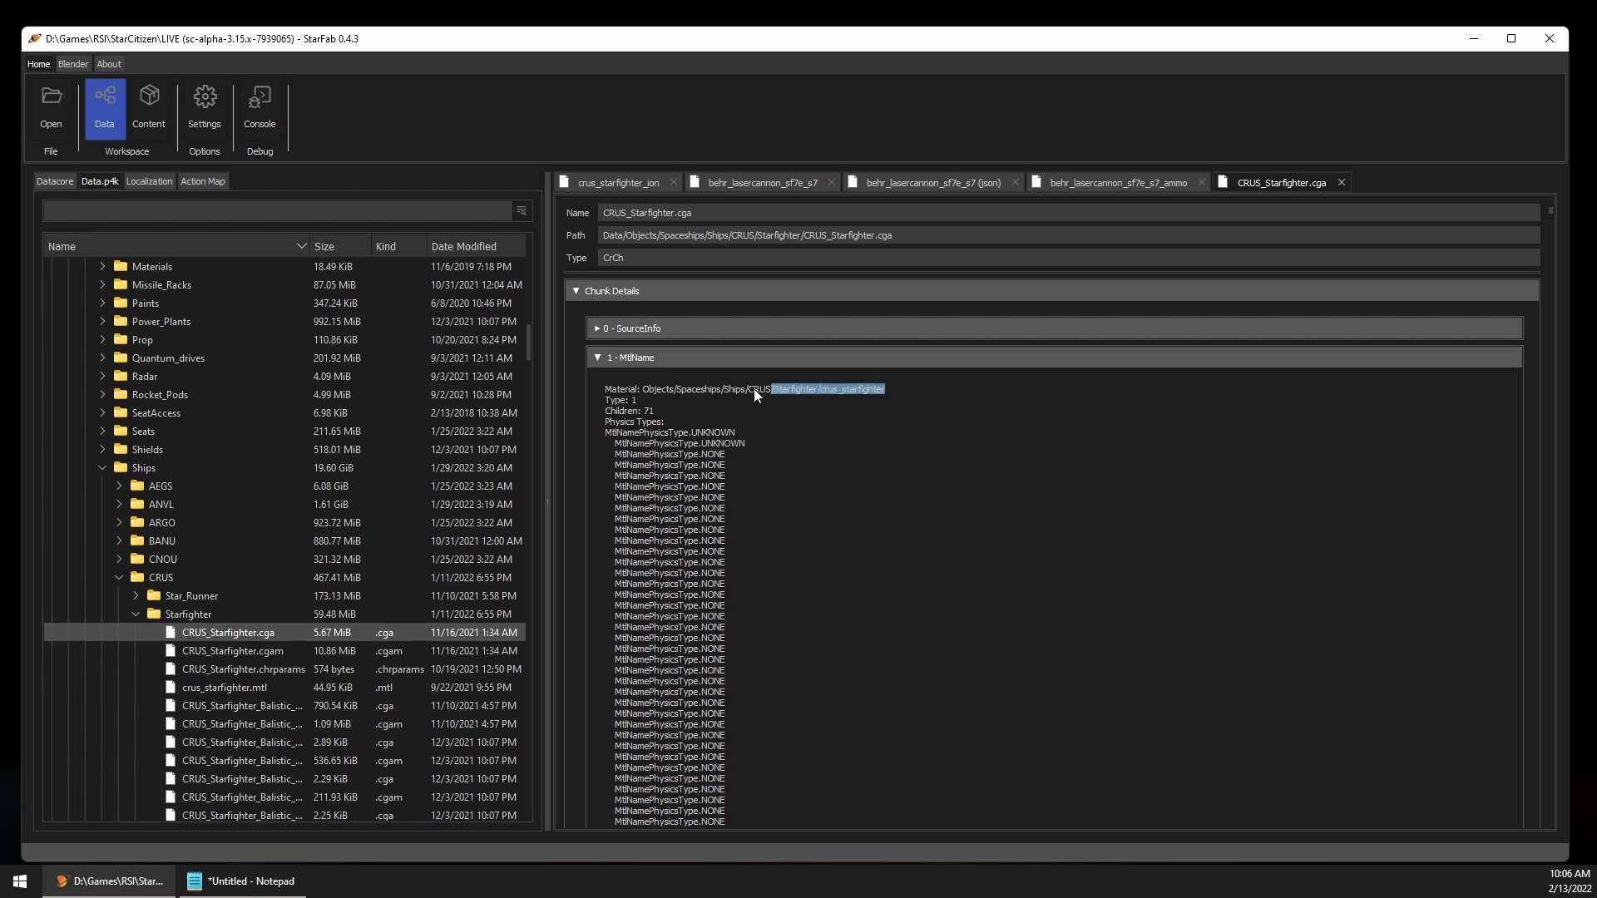
{"action": "left_click", "coordinate": [638, 395]}
{"action": "double_click", "coordinate": [296, 689]}
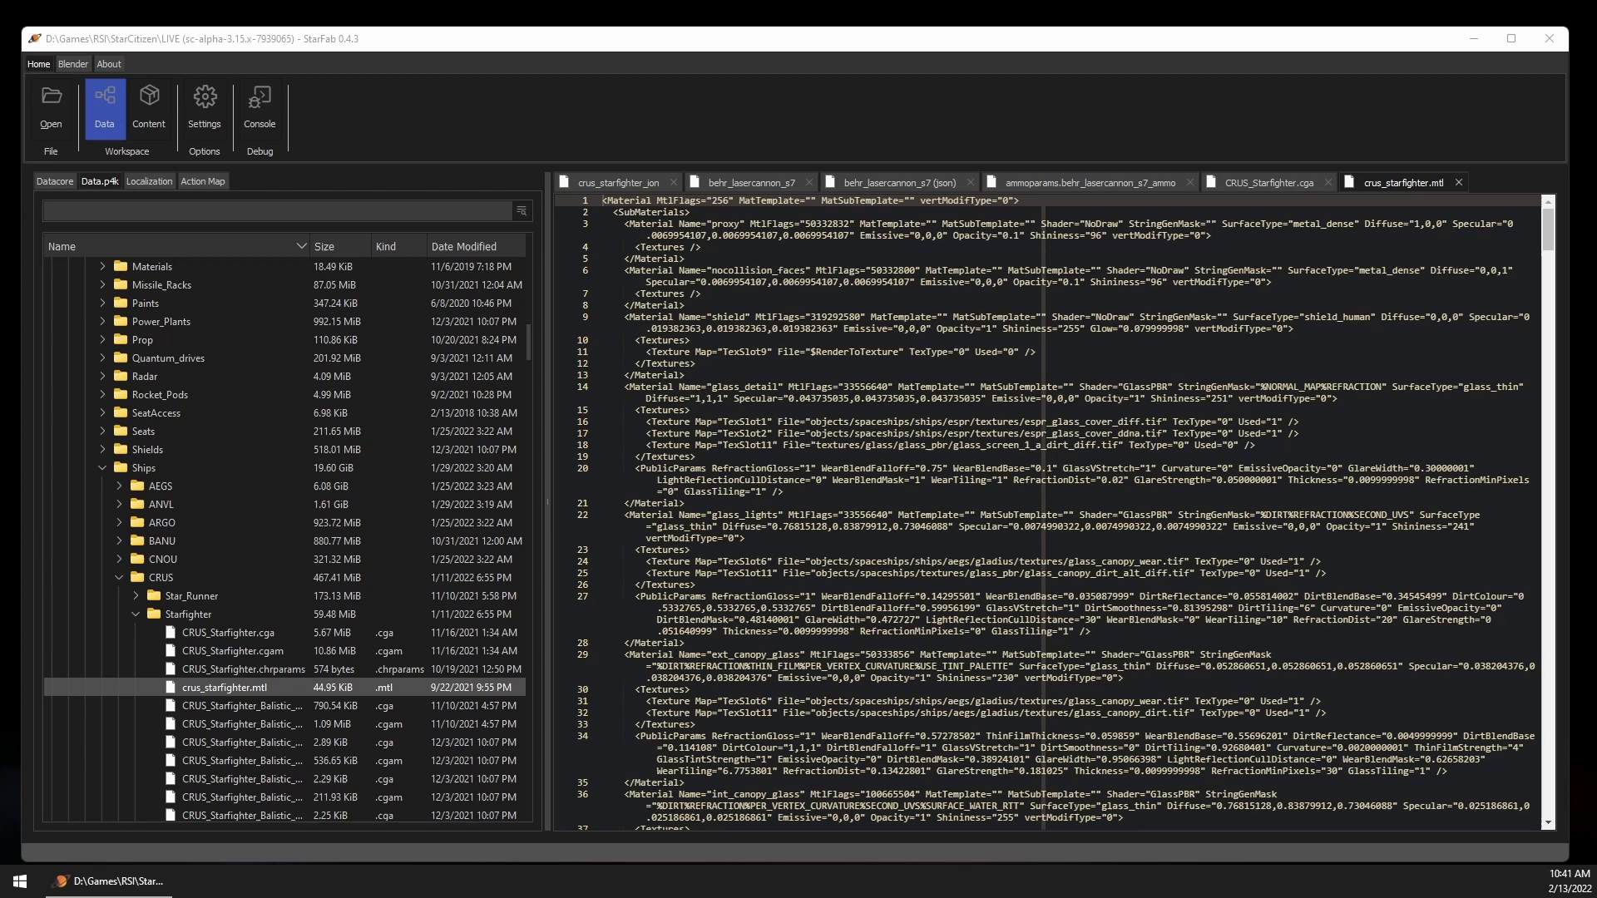
Step: Review the CryXMLb conversion format options in the settings and close them
{"action": "left_click", "coordinate": [196, 108]}
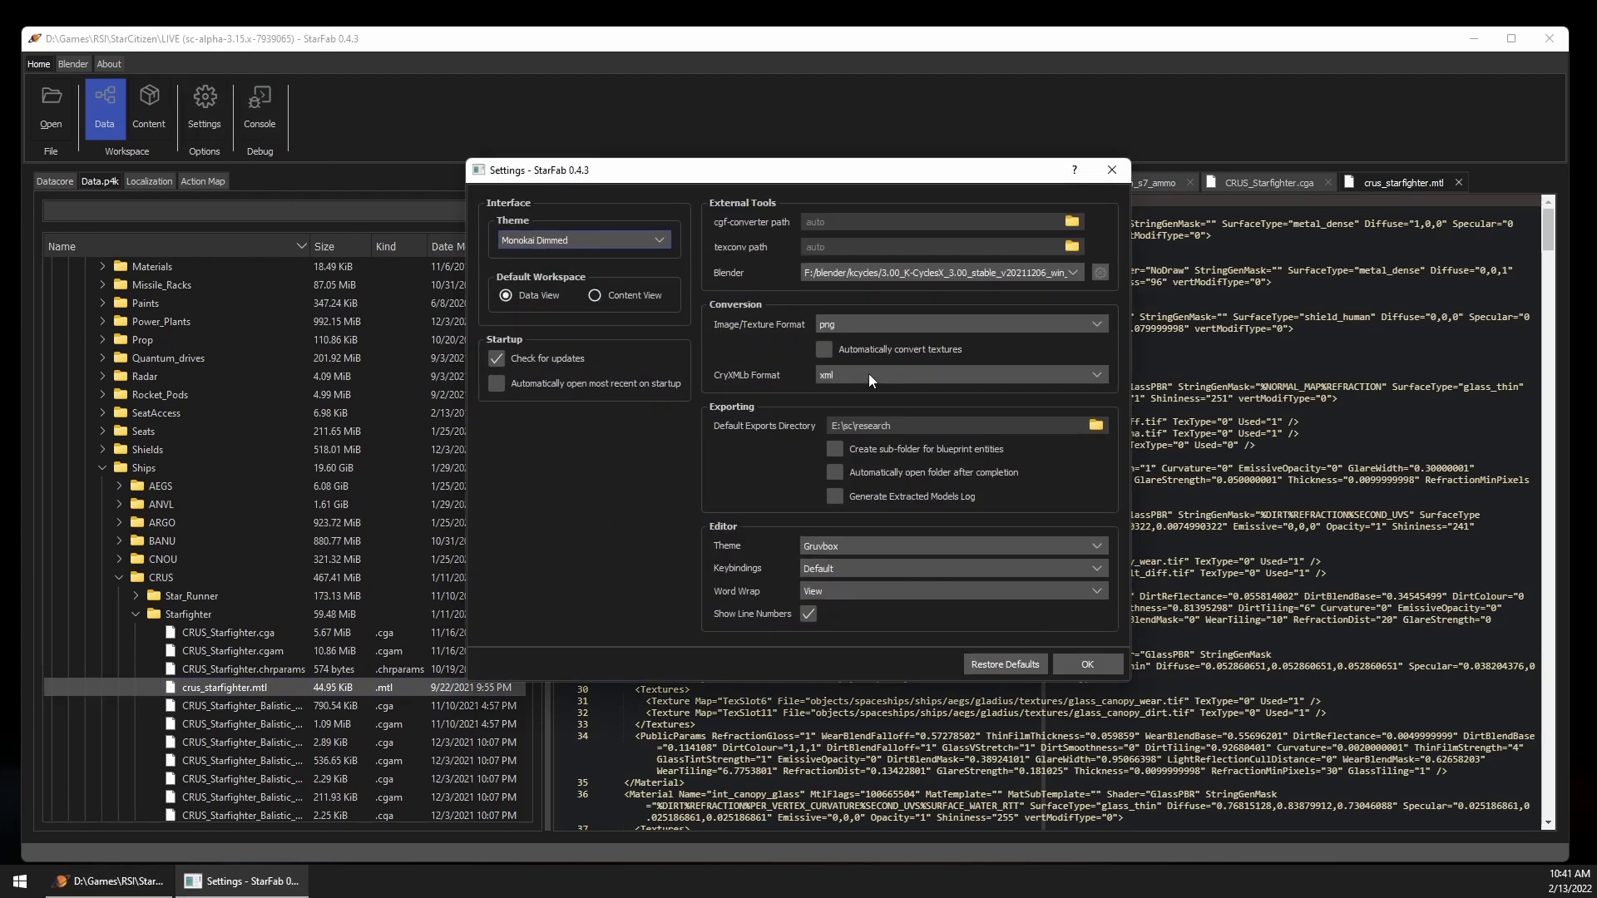
{"action": "left_click", "coordinate": [874, 375]}
{"action": "left_click", "coordinate": [874, 374]}
{"action": "left_click", "coordinate": [1090, 660]}
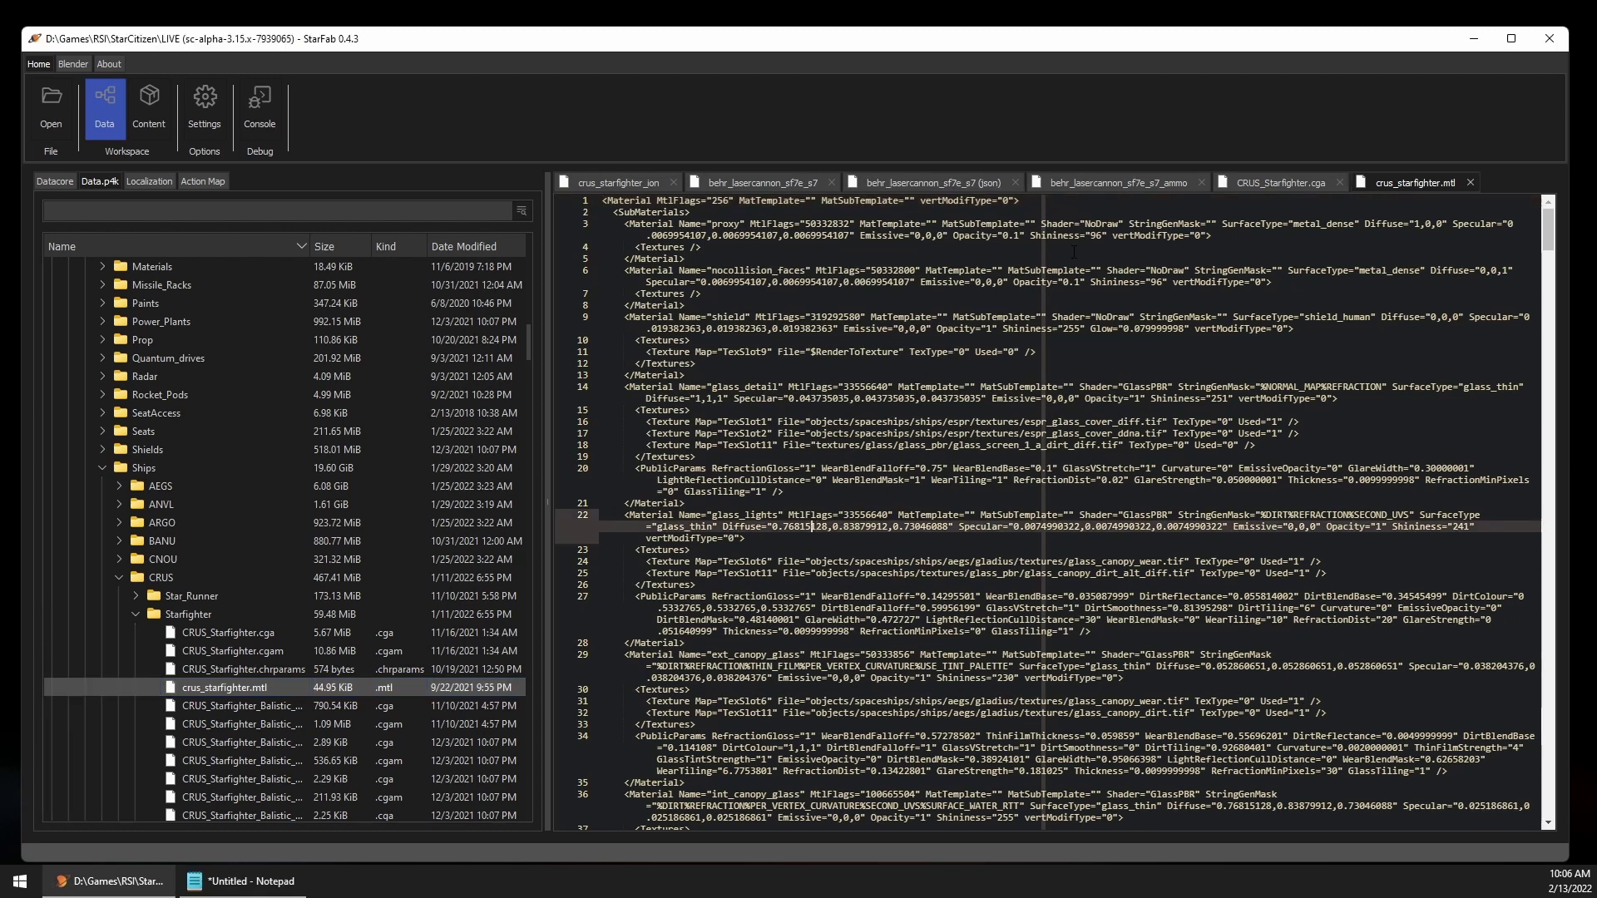
Step: Search crus_starfighter.mtl for ext_decal and highlight the texture file path of the ext_decal_diffuse material
{"action": "left_click", "coordinate": [1109, 201]}
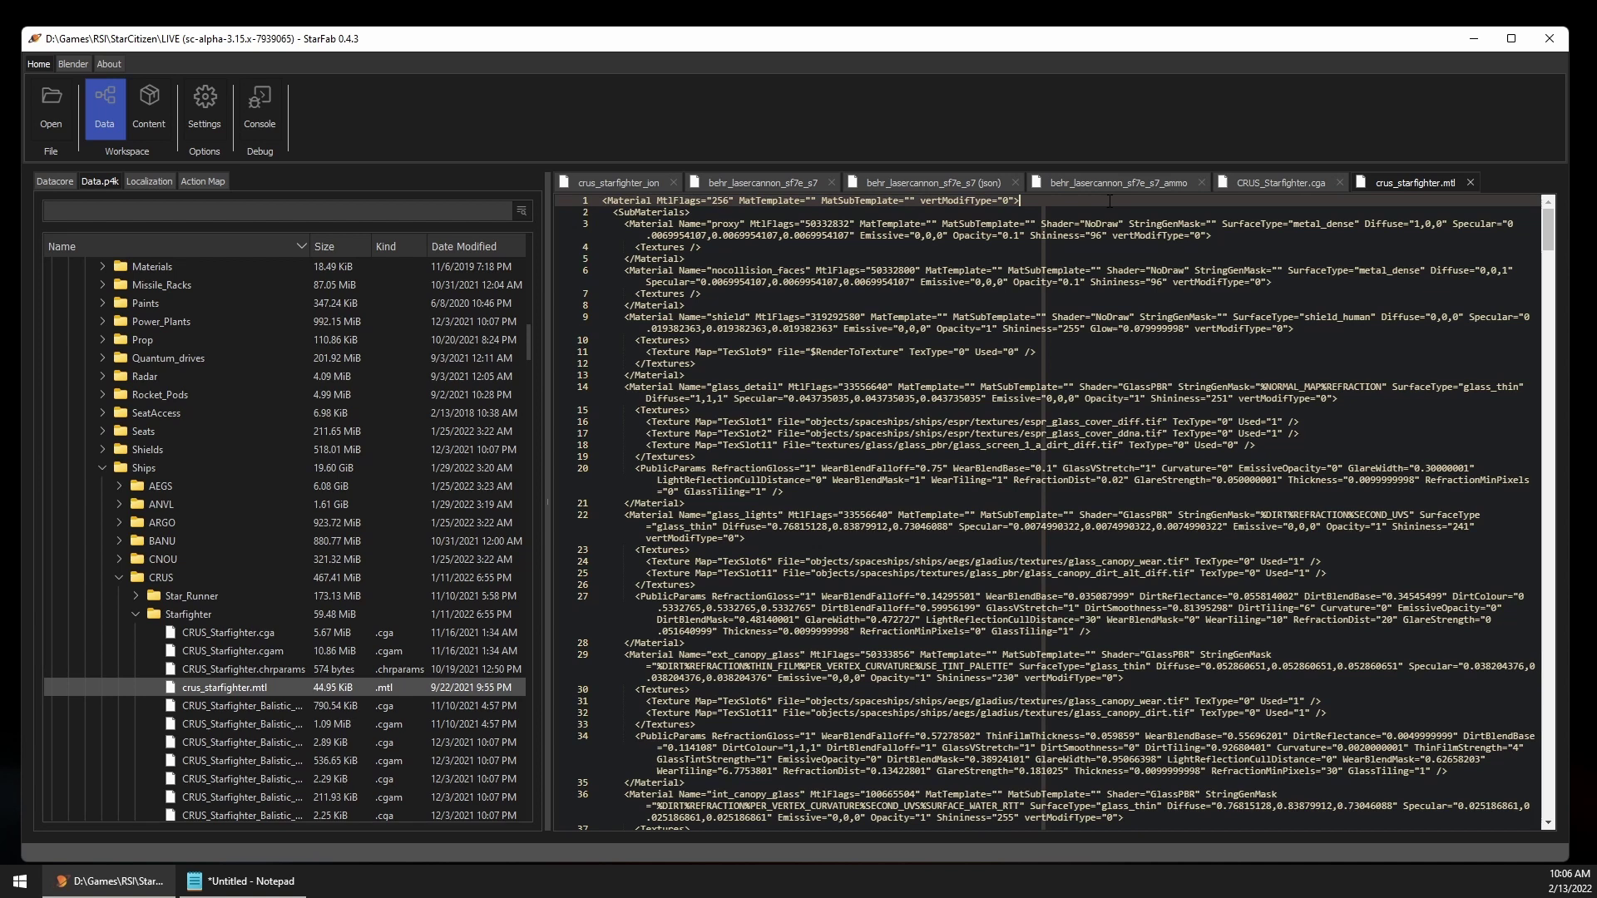
{"action": "key", "text": "ctrl+f"}
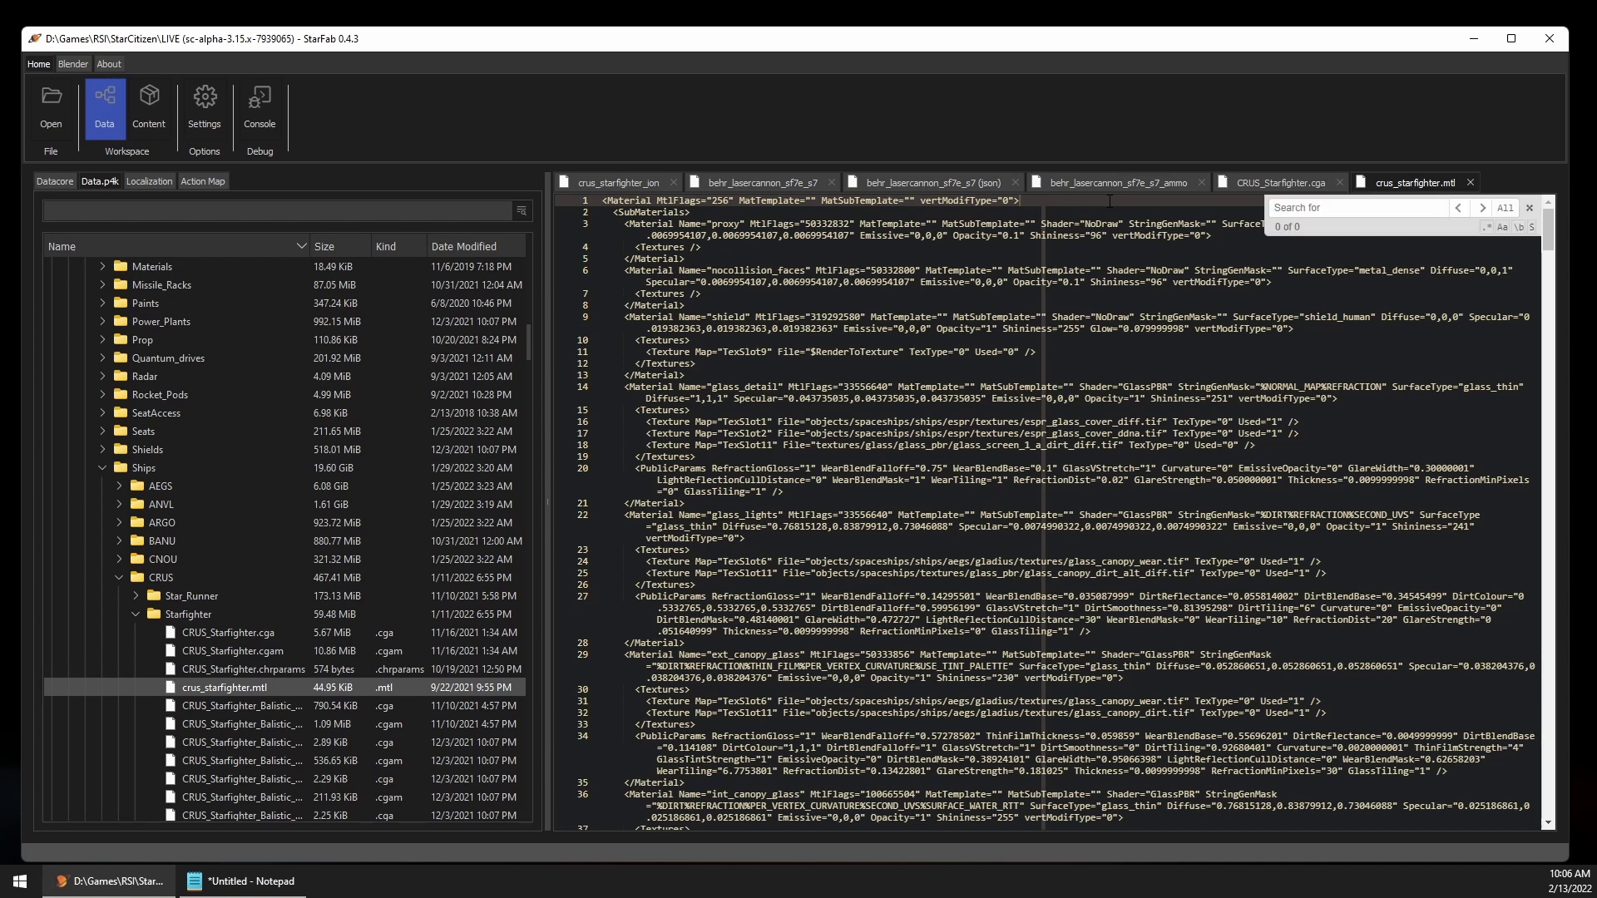
{"action": "type", "text": "ext_decal"}
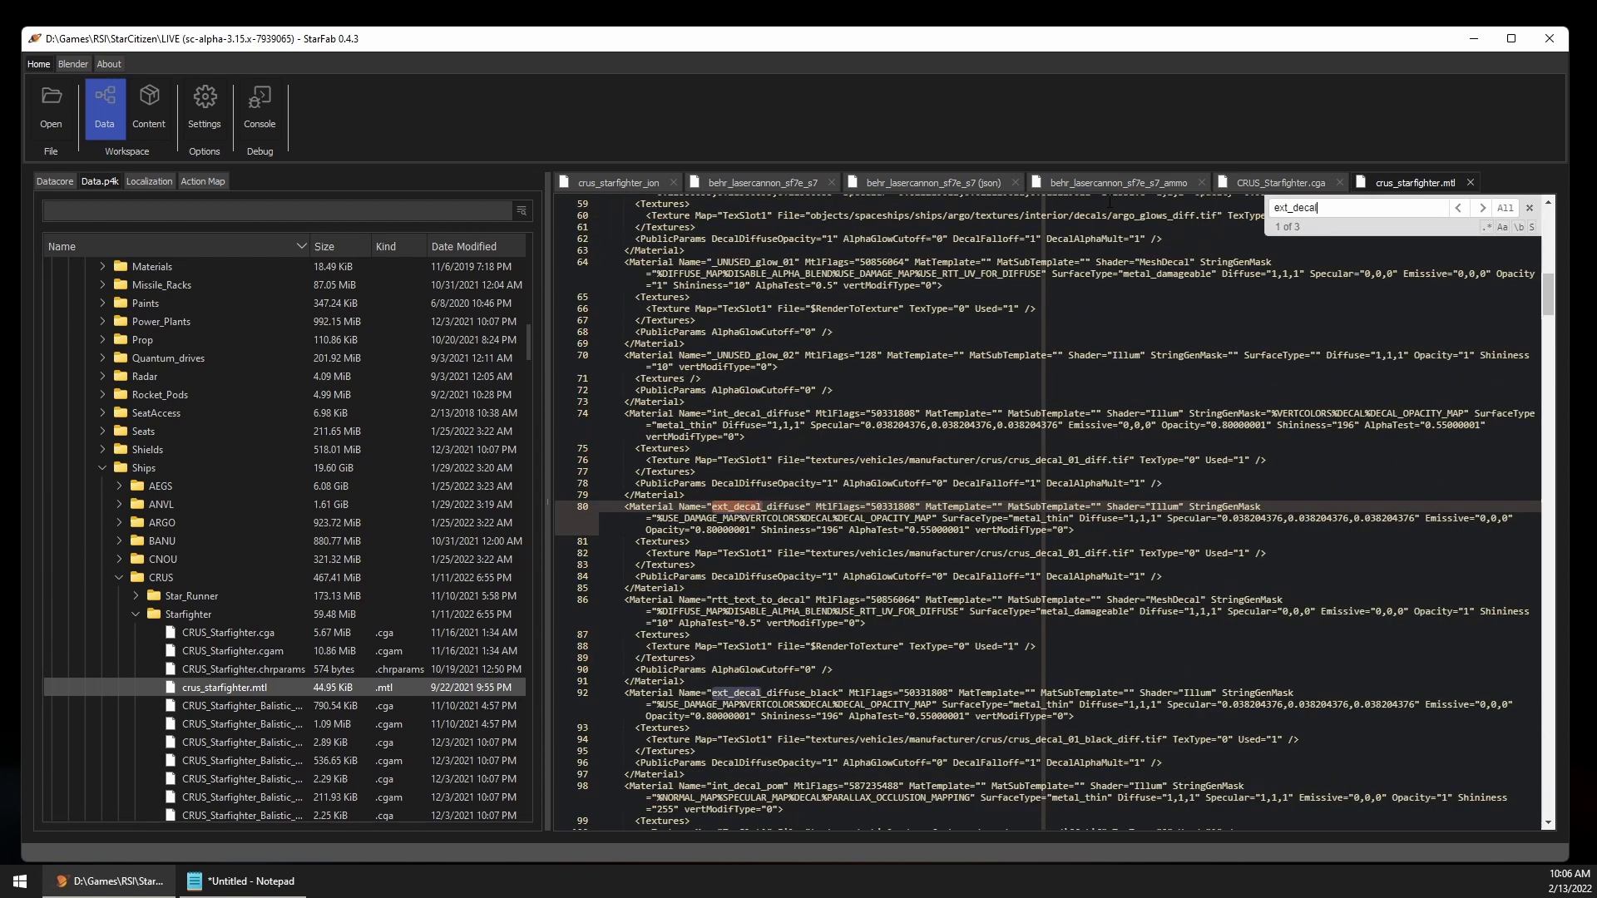
{"action": "key", "text": "Return"}
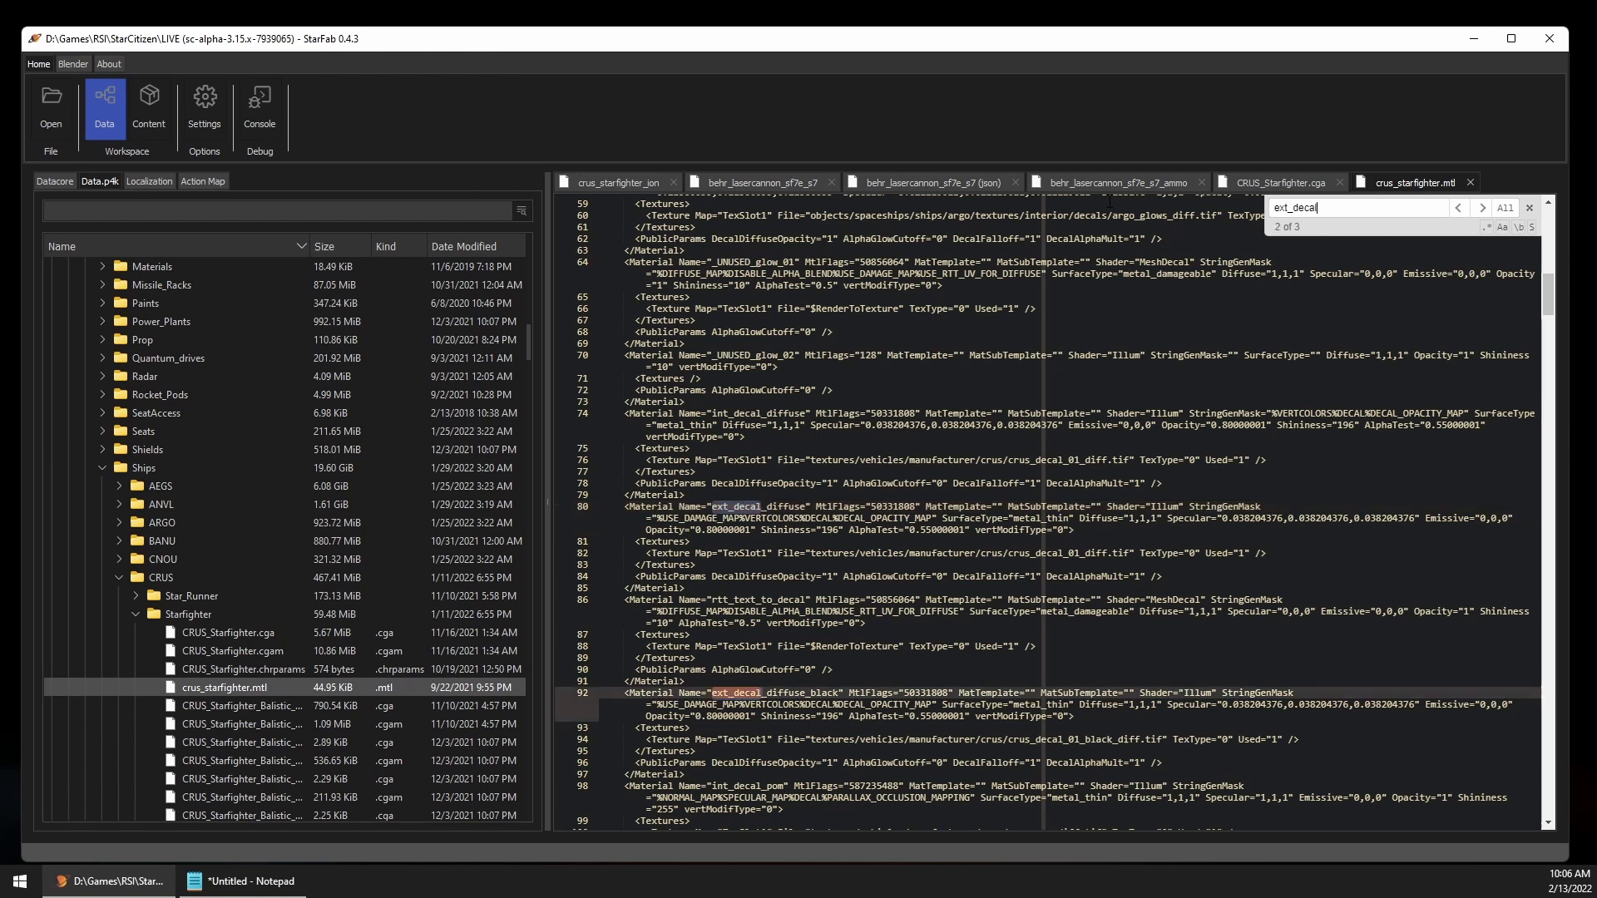
{"action": "double_click", "coordinate": [747, 506]}
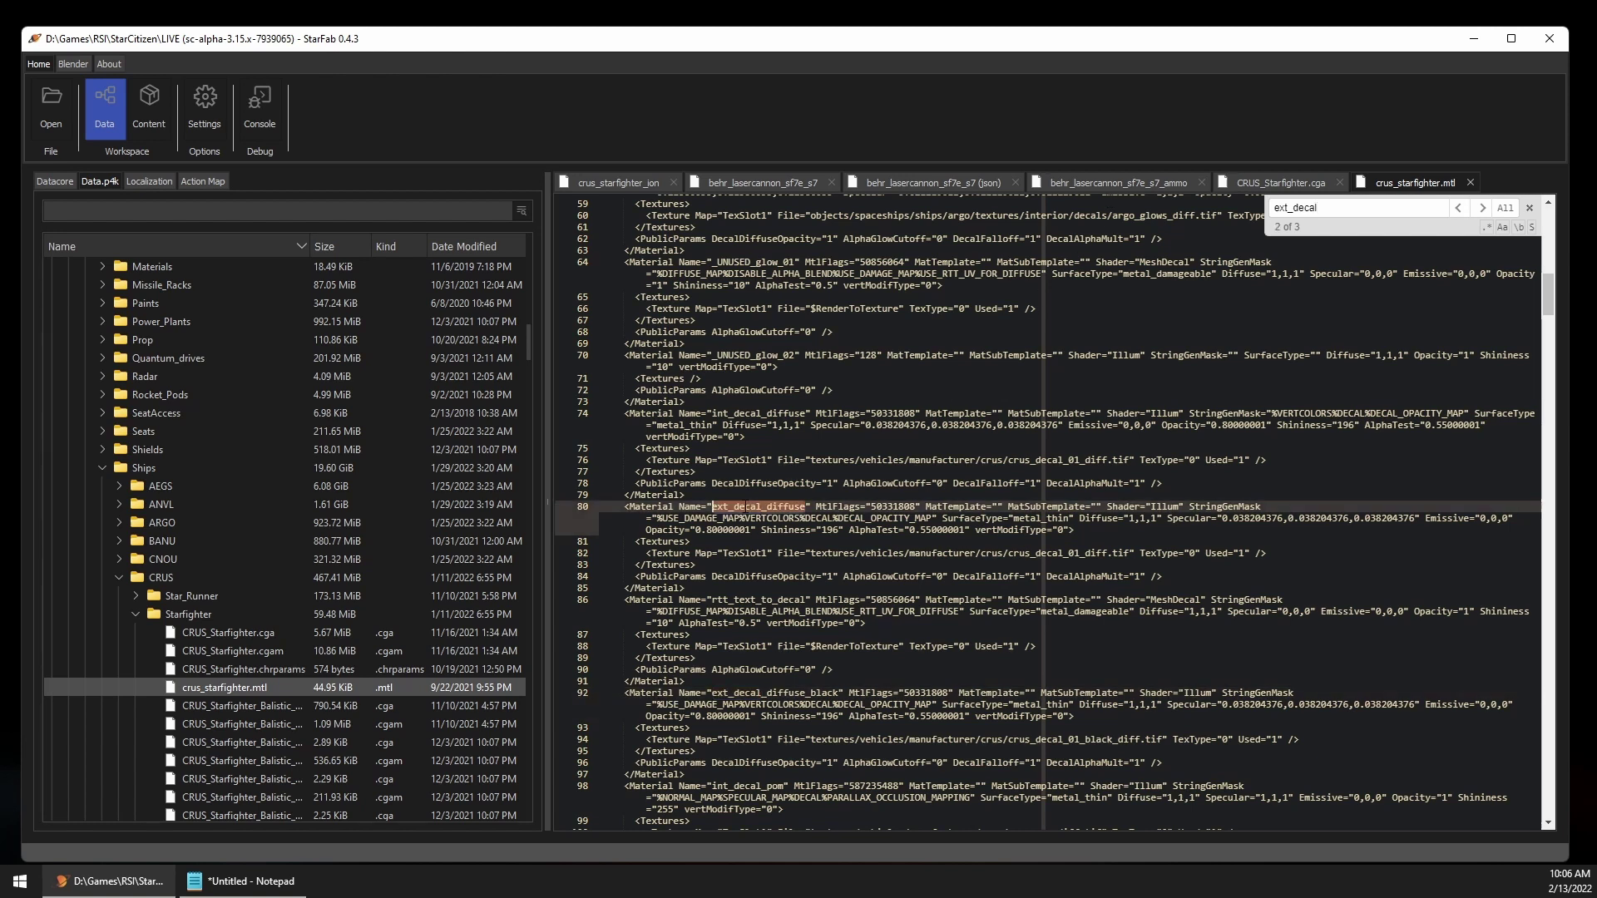
{"action": "left_click_drag", "start_coordinate": [811, 553], "coordinate": [1129, 554]}
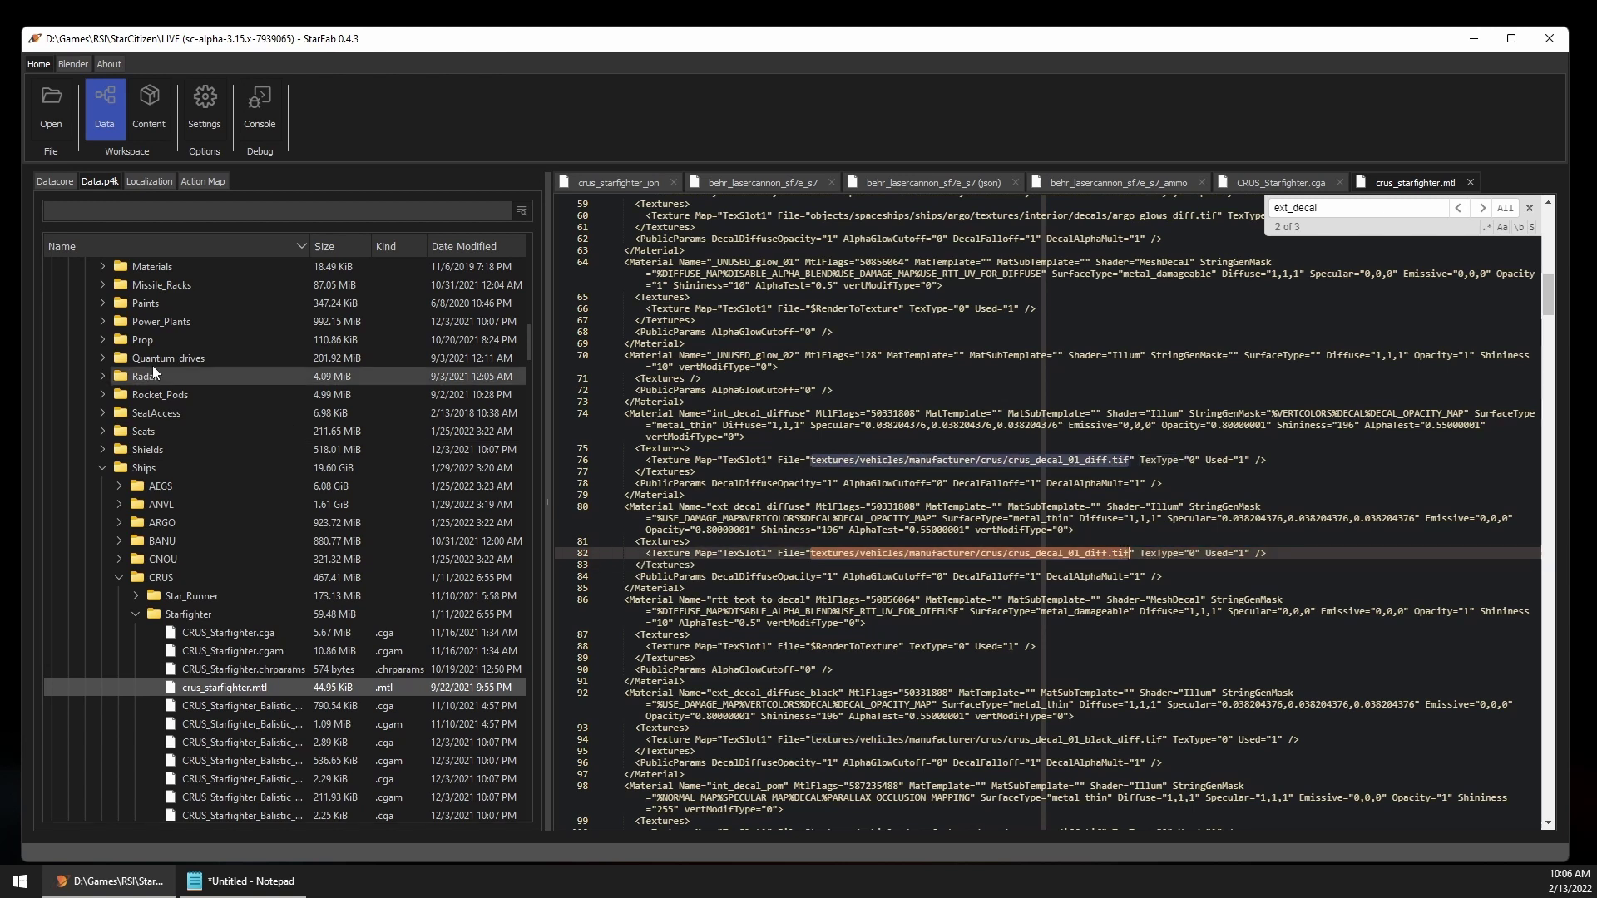
Step: Collapse the Ships, Spaceships and Objects folders in the Data.p4k tree
{"action": "left_click", "coordinate": [103, 468]}
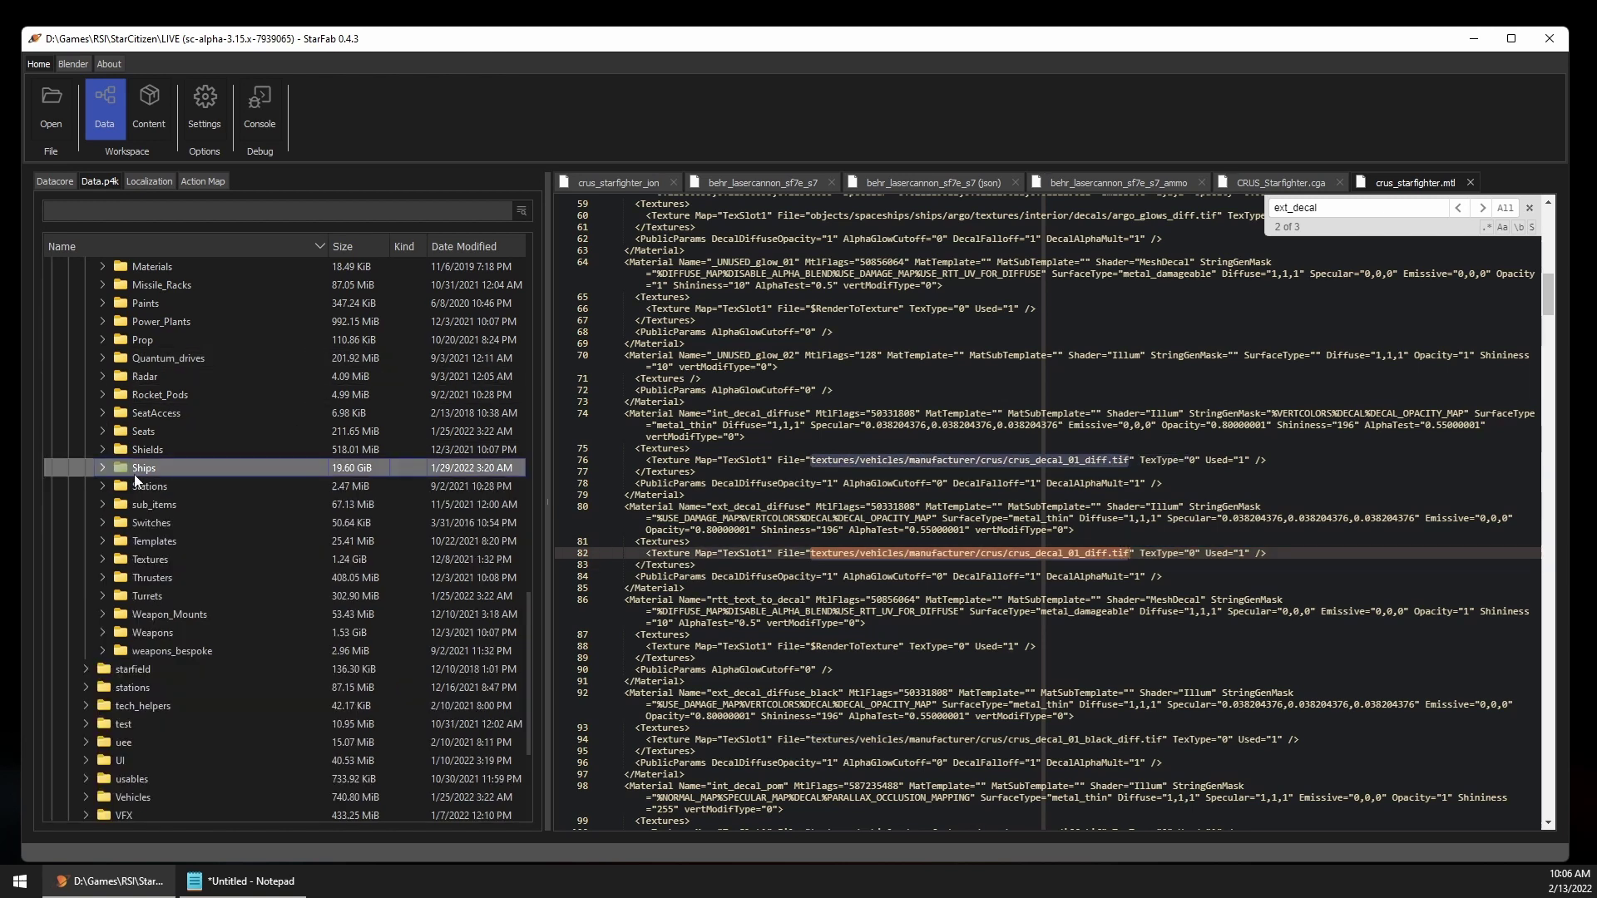
{"action": "key", "text": "Left"}
{"action": "key", "text": "Left"}
{"action": "key", "text": "Left"}
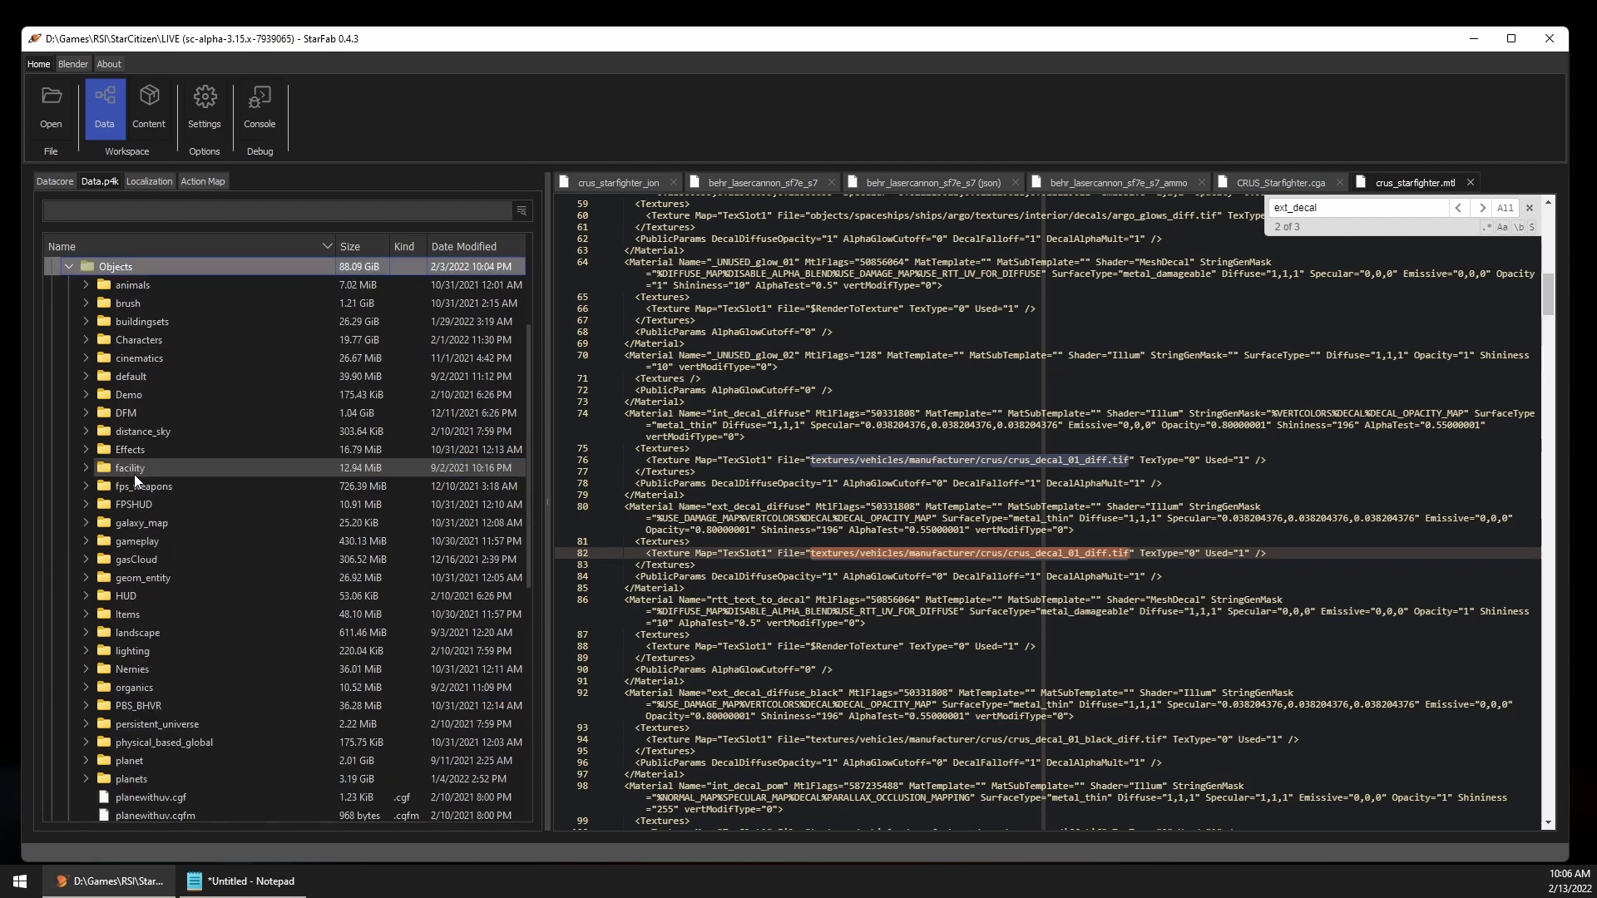
{"action": "key", "text": "Left"}
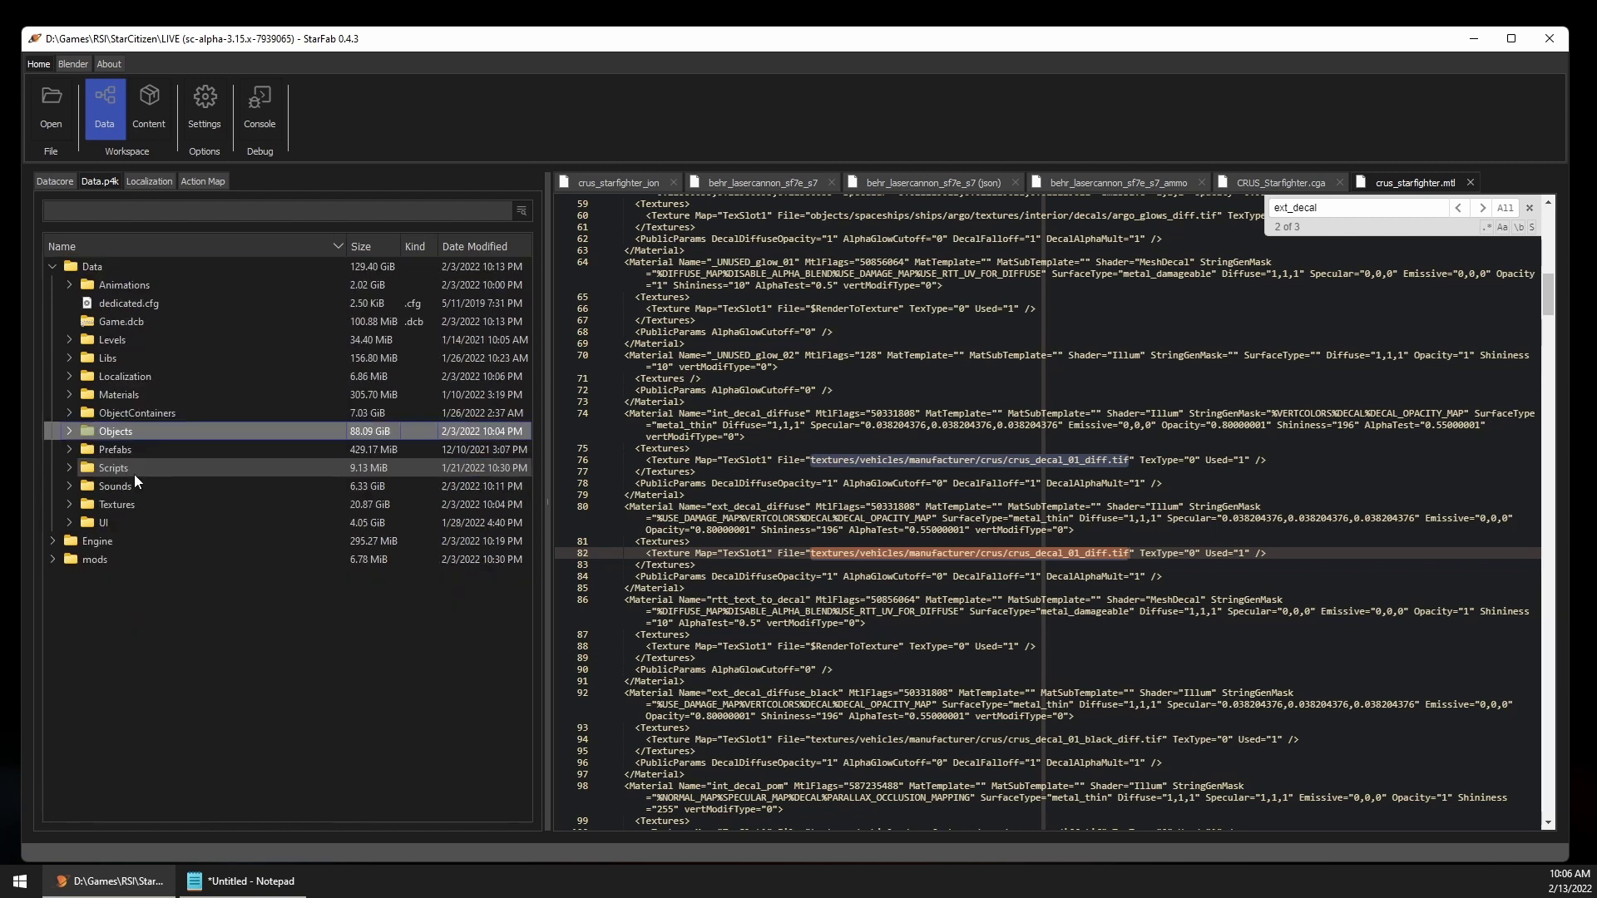
Step: Expand the Textures folder under Data and its vehicles subfolder
{"action": "left_click", "coordinate": [70, 505]}
{"action": "scroll", "coordinate": [132, 581], "scroll_direction": "down", "scroll_amount": 5}
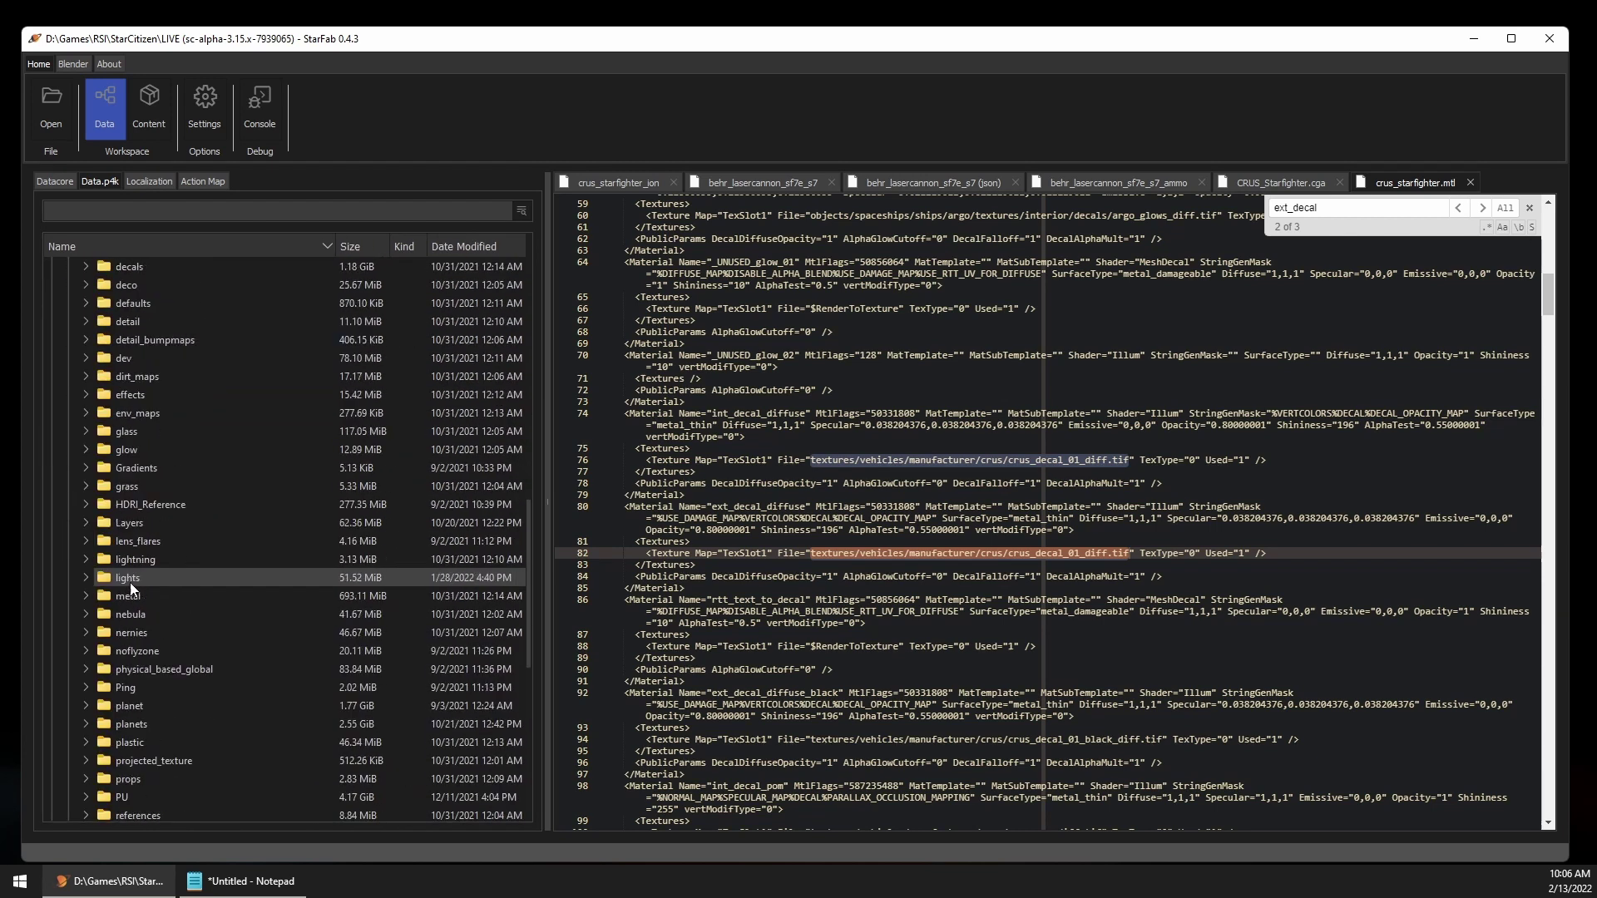
{"action": "scroll", "coordinate": [130, 583], "scroll_direction": "down", "scroll_amount": 8}
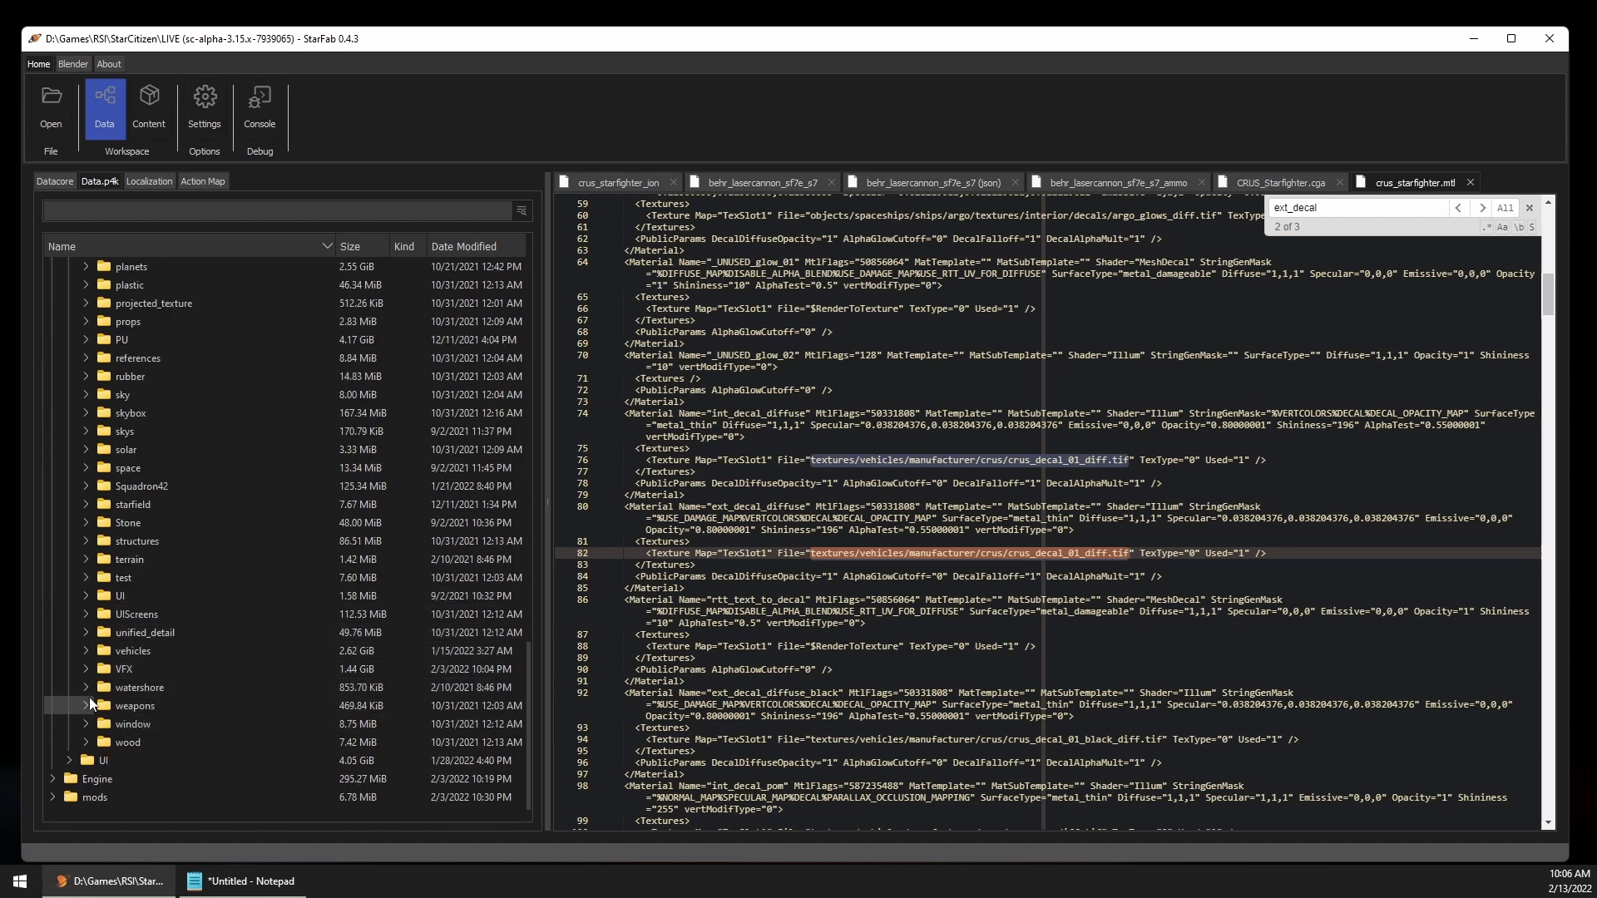
{"action": "left_click", "coordinate": [87, 651]}
Step: Expand manufacturer and CRUS inside the vehicles textures and open the crus_decal_01_diff.dds image
{"action": "scroll", "coordinate": [92, 654], "scroll_direction": "down", "scroll_amount": 3}
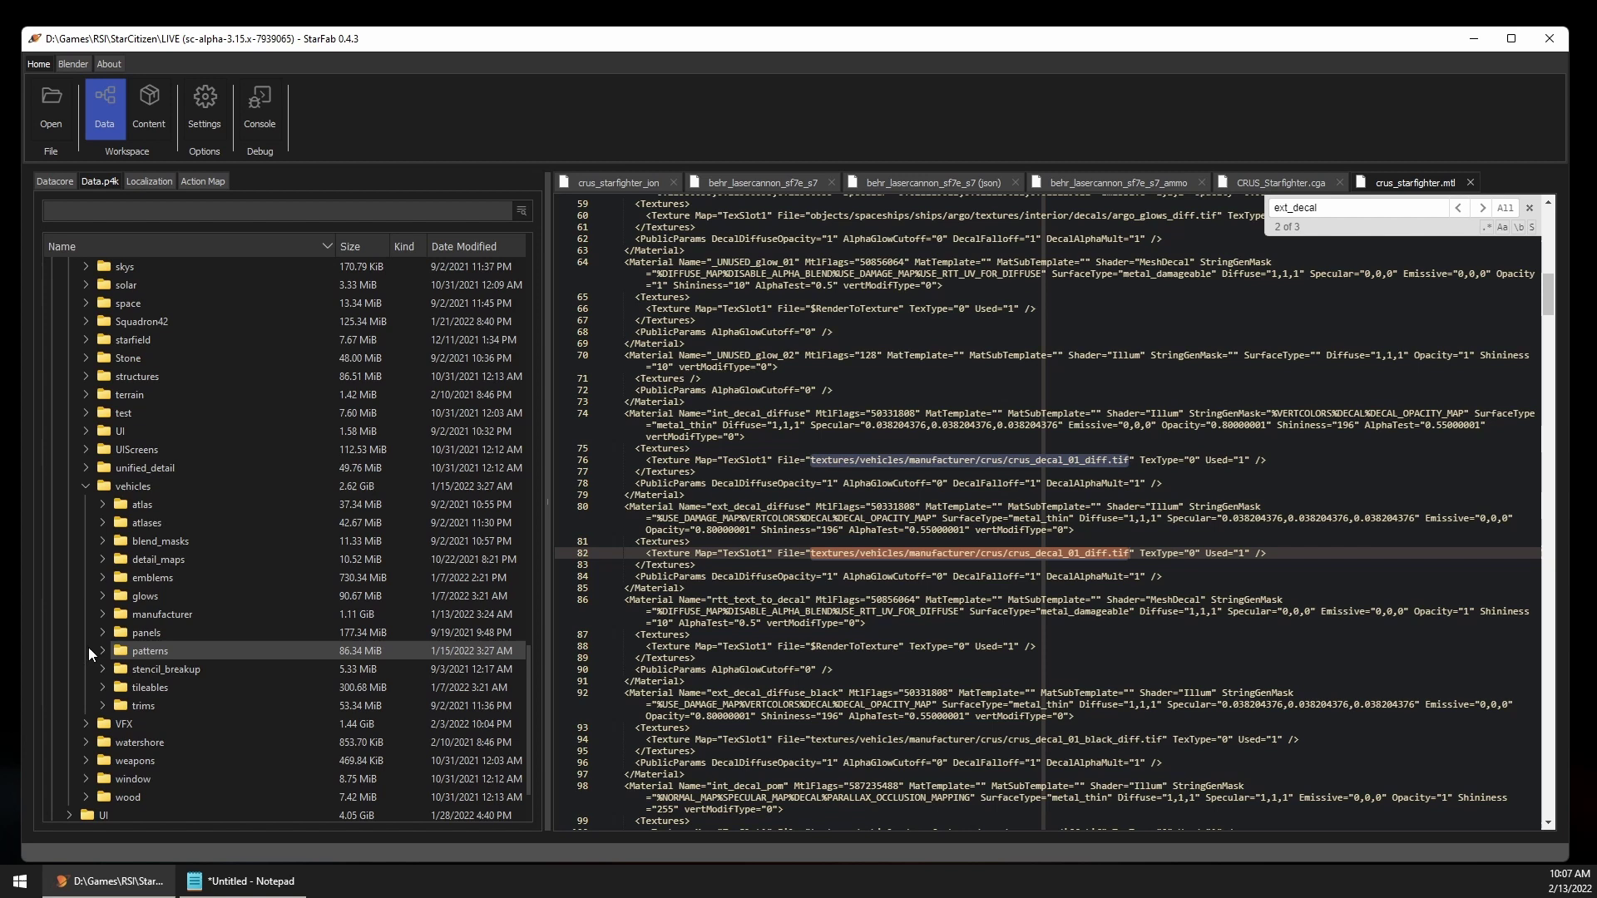
{"action": "scroll", "coordinate": [90, 653], "scroll_direction": "down", "scroll_amount": 1}
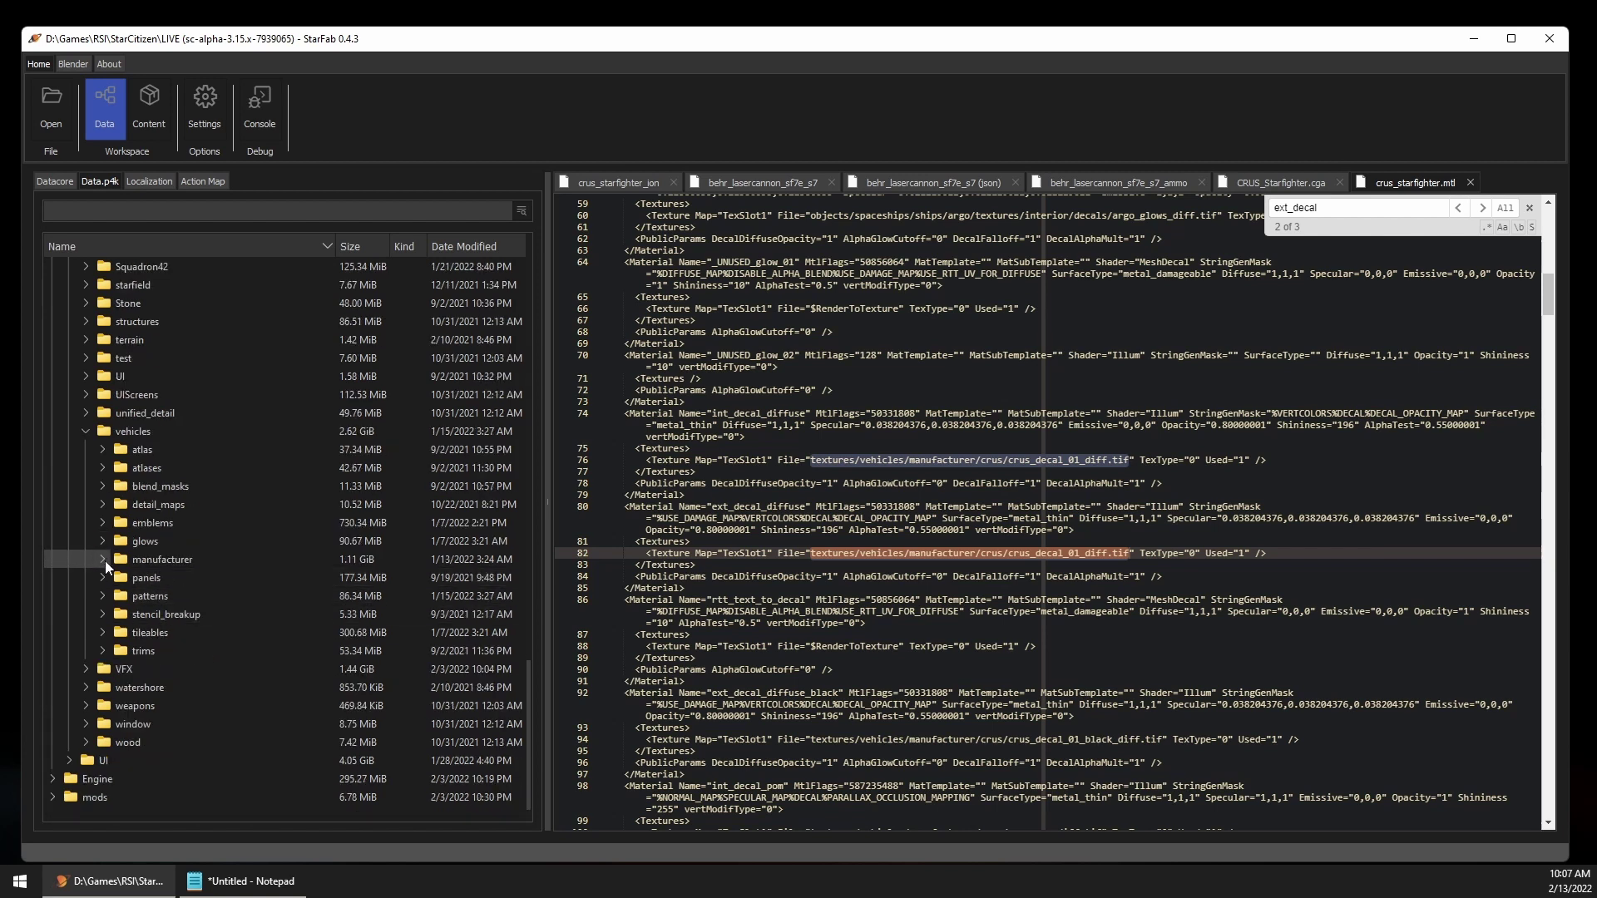
{"action": "left_click", "coordinate": [102, 559]}
{"action": "left_click", "coordinate": [120, 632]}
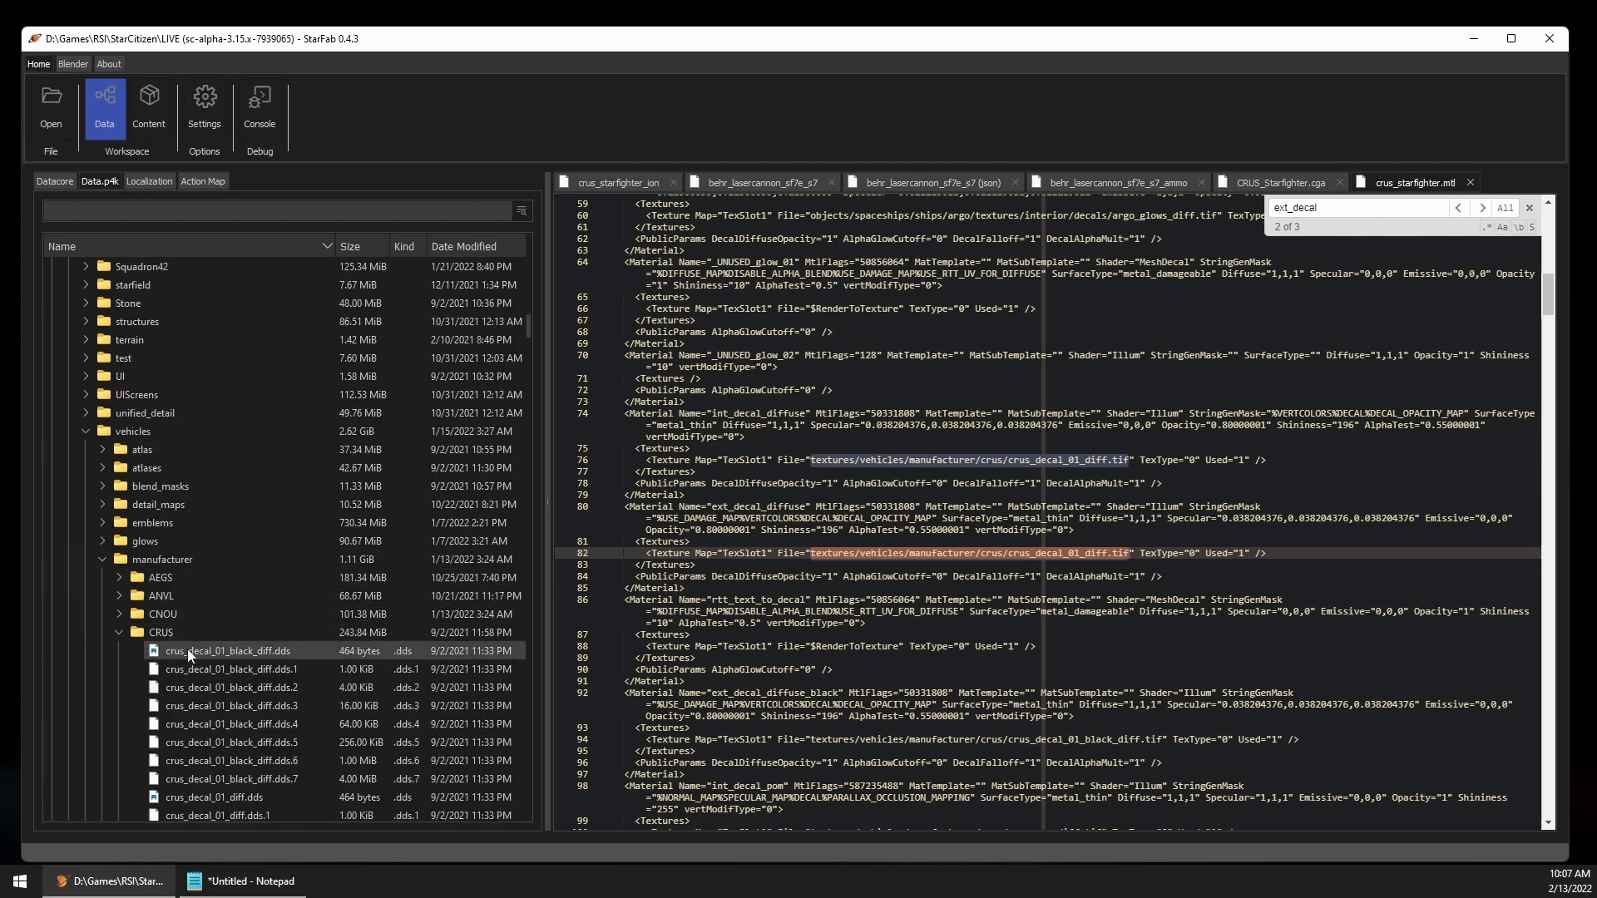
{"action": "scroll", "coordinate": [197, 658], "scroll_direction": "down", "scroll_amount": 2}
{"action": "double_click", "coordinate": [224, 684]}
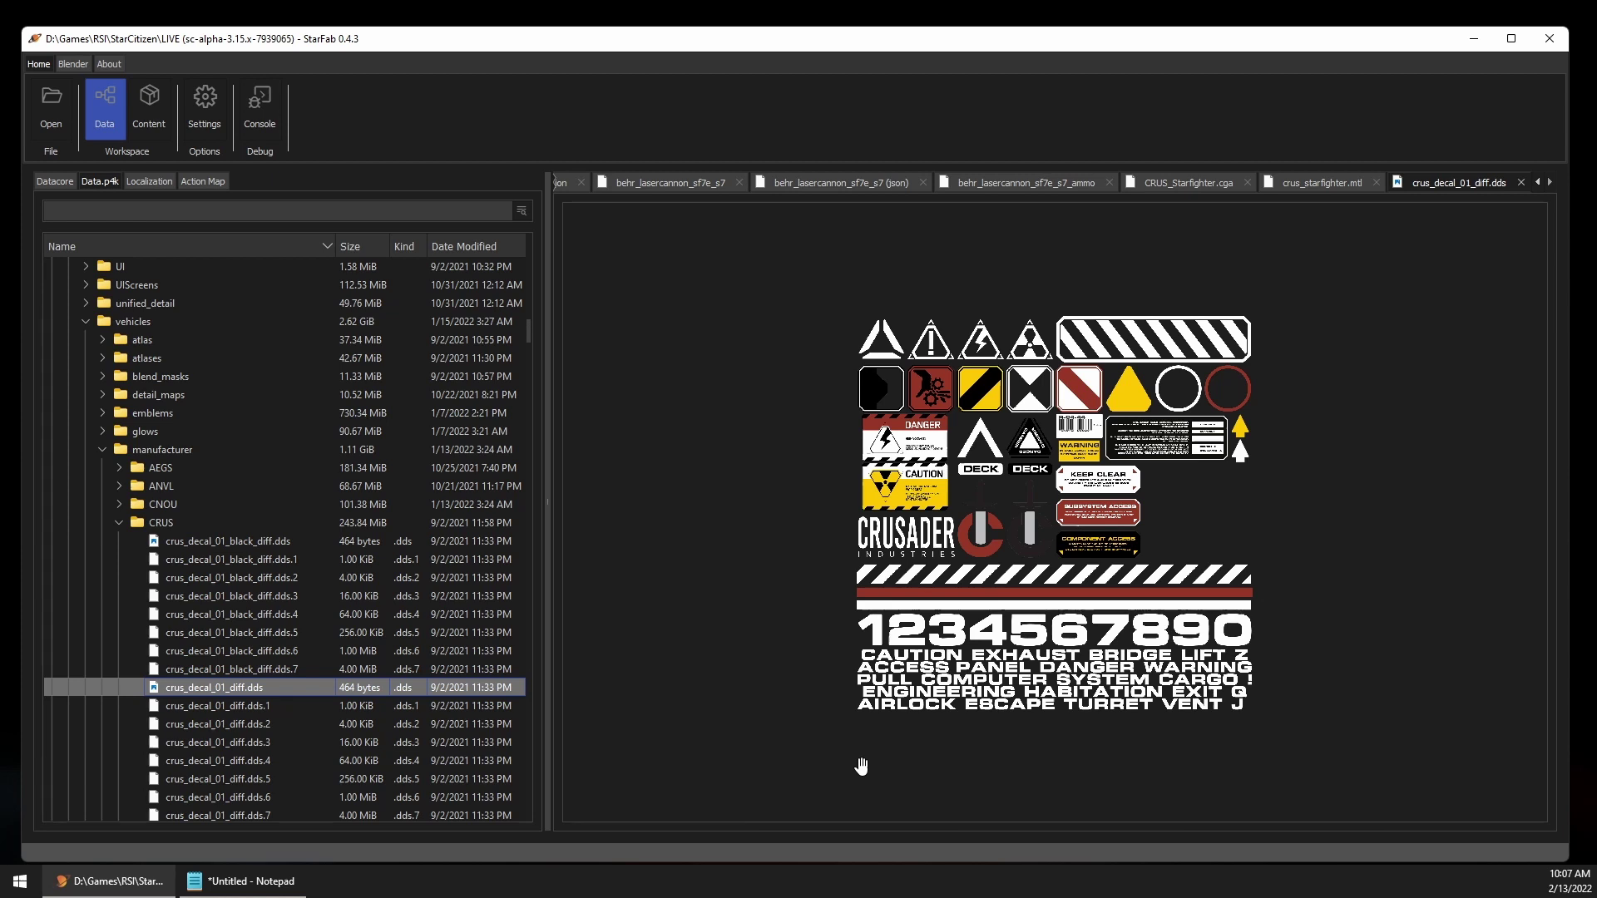
{"action": "right_click", "coordinate": [1226, 556]}
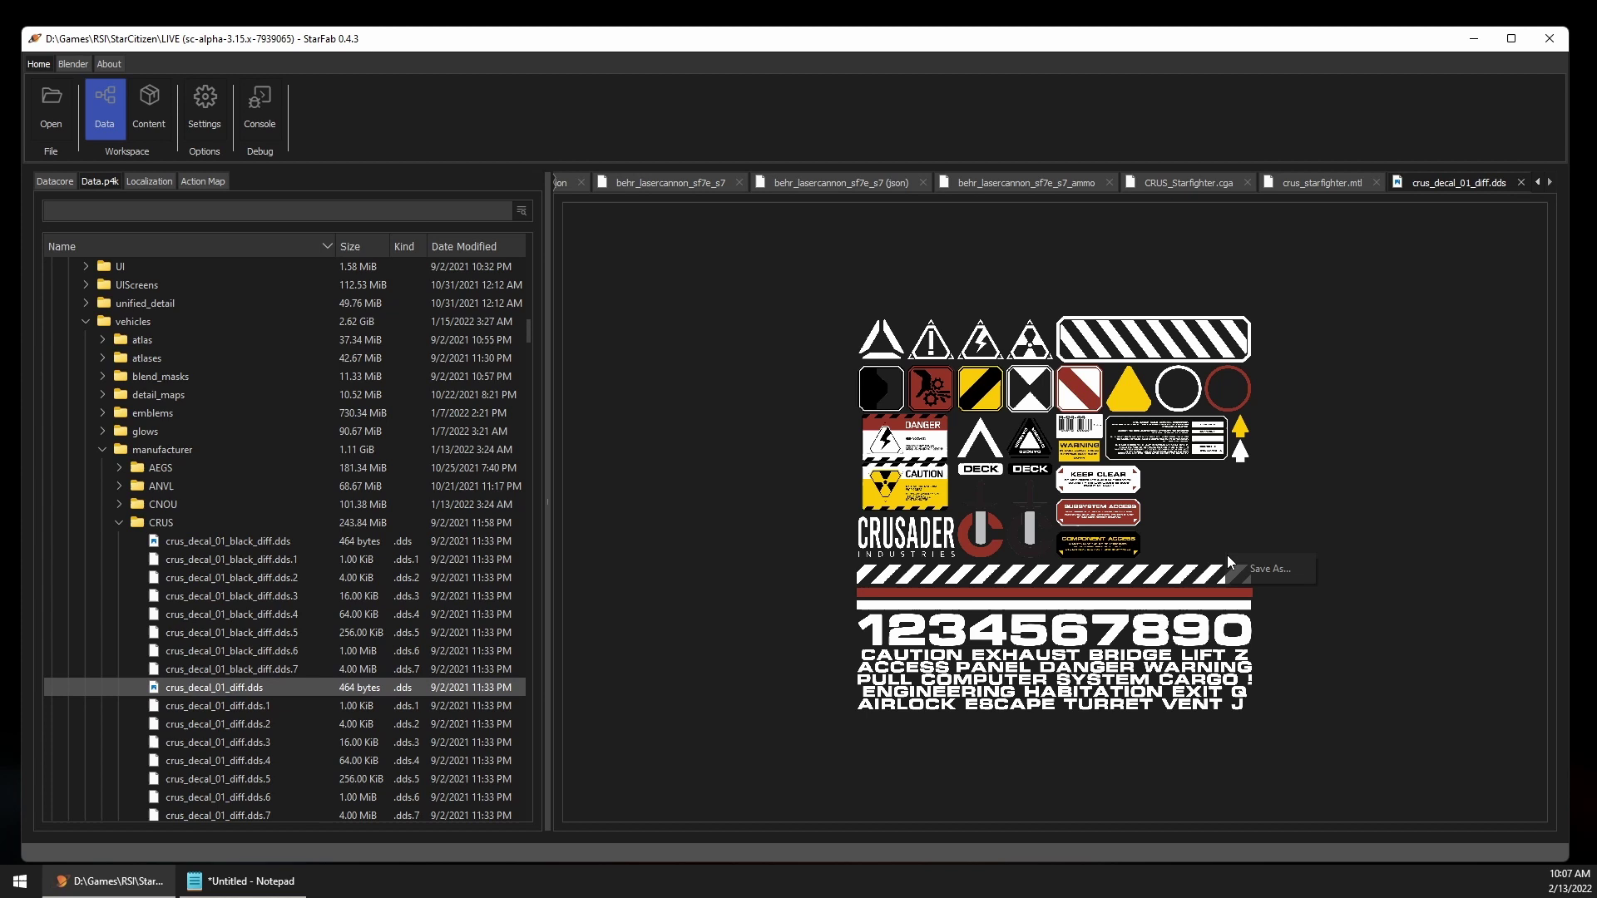
{"action": "left_click", "coordinate": [1248, 571]}
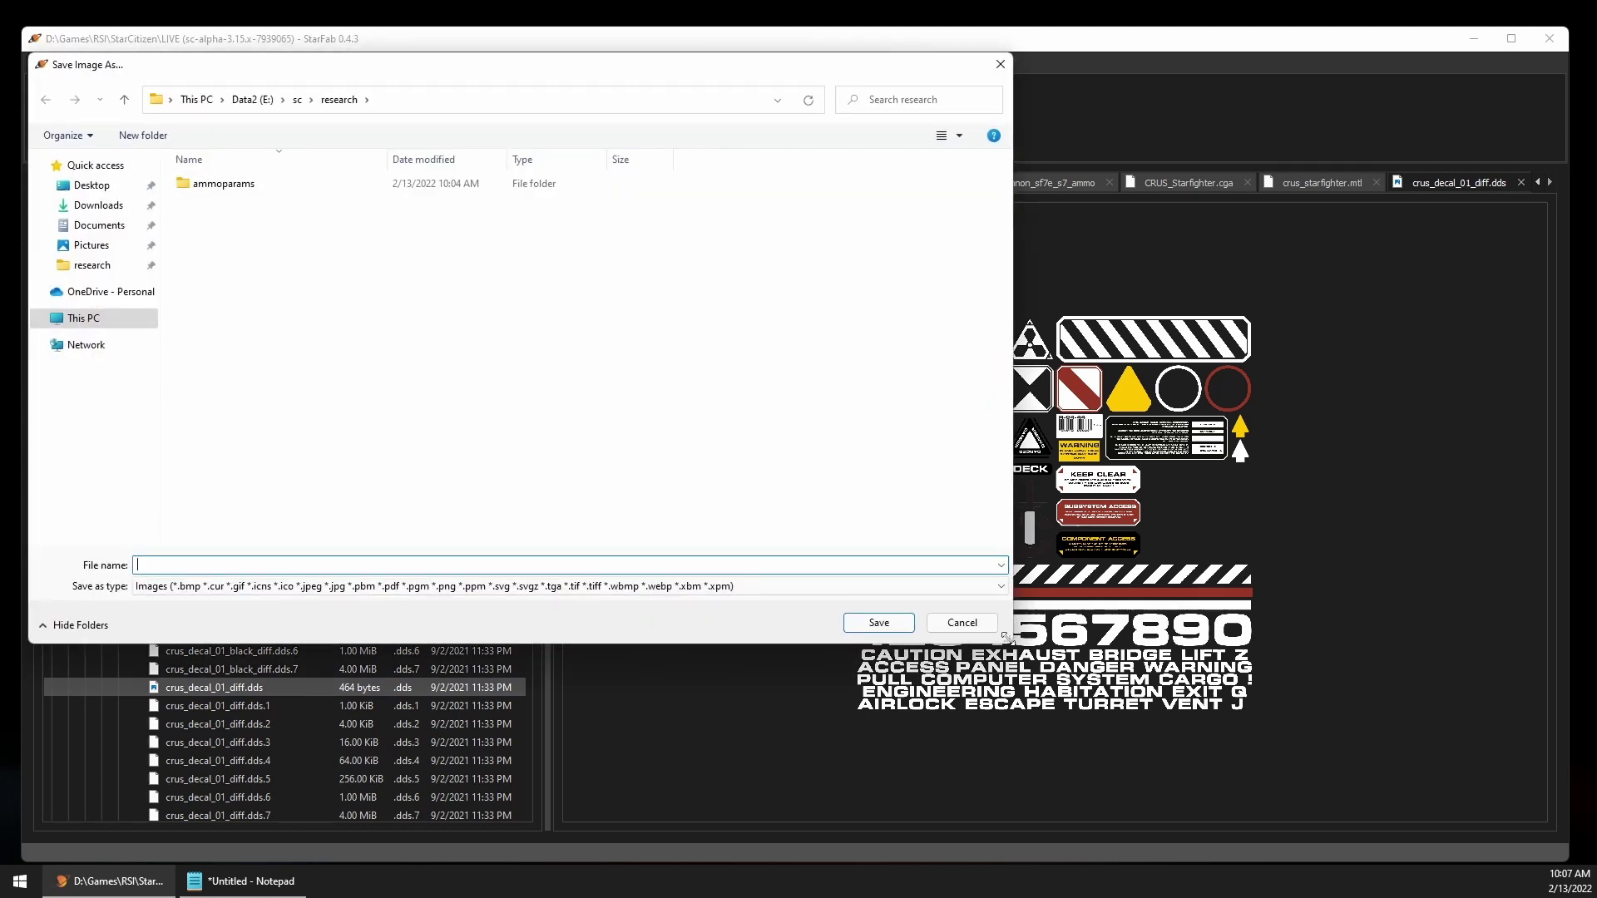
{"action": "left_click", "coordinate": [962, 623]}
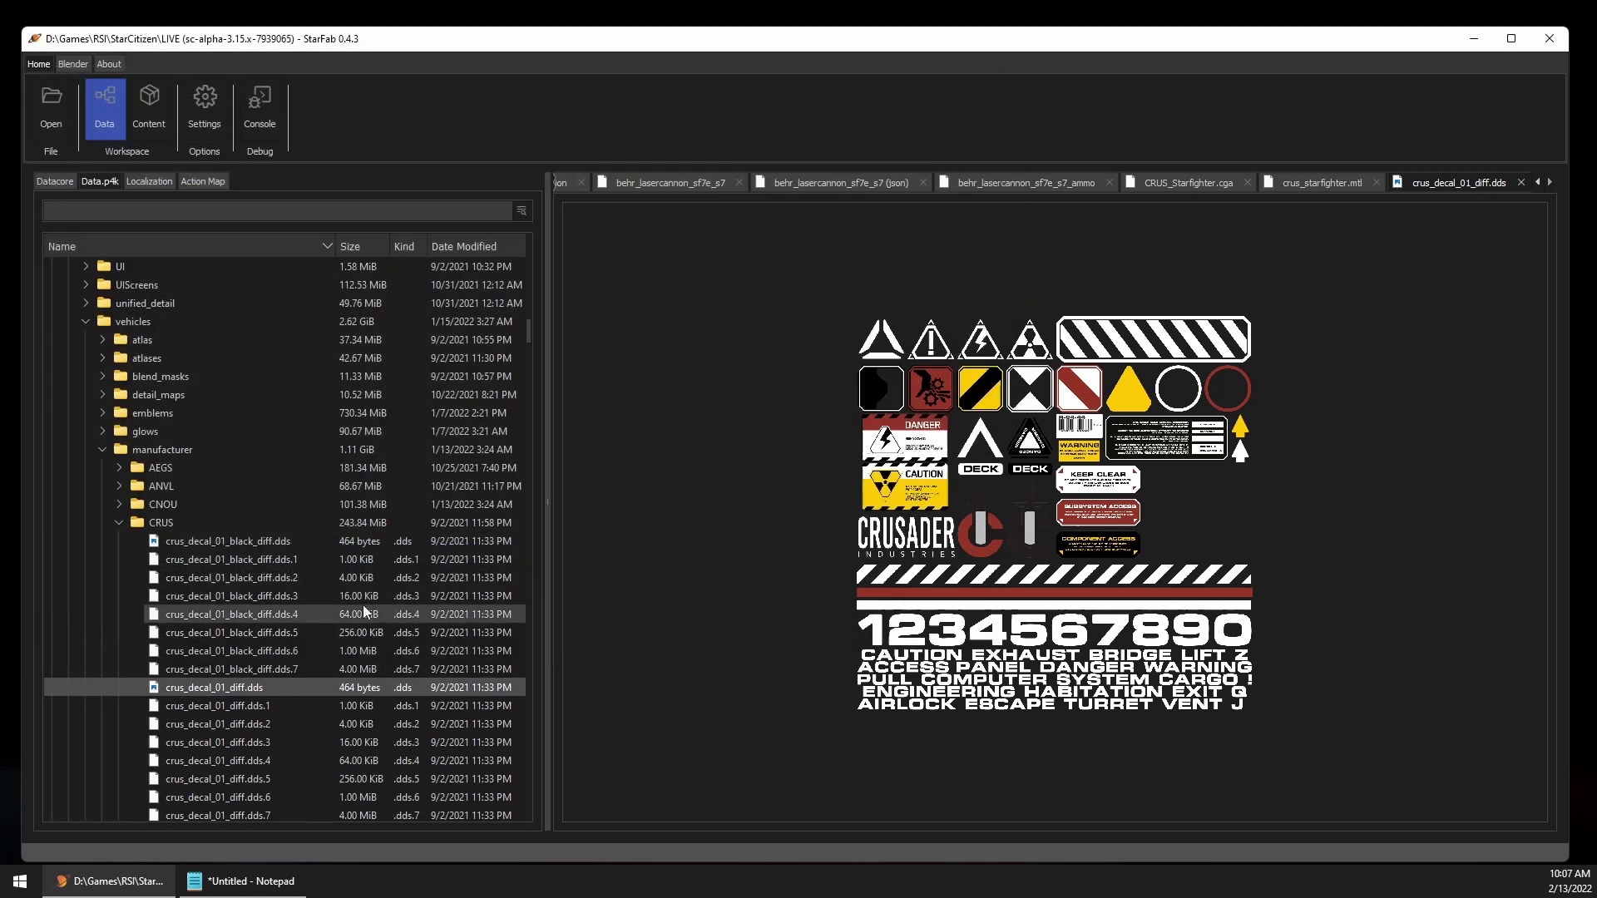
Step: Extract the CRUS textures folder to the research folder with png as the image conversion format and XML as the CryXml format
{"action": "right_click", "coordinate": [161, 524]}
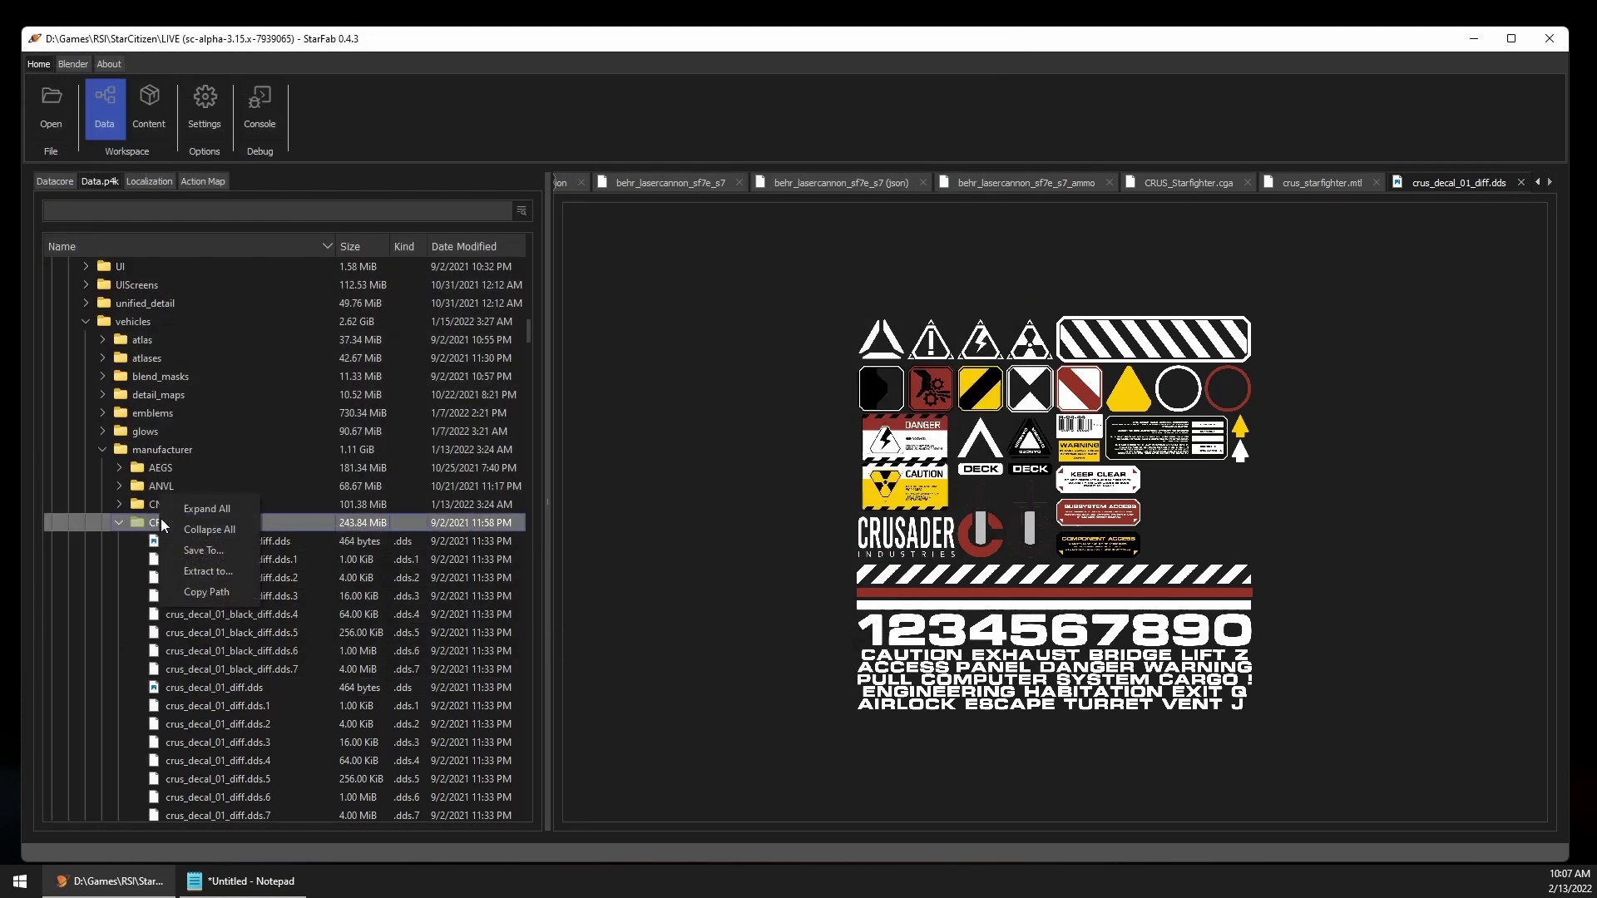
{"action": "left_click", "coordinate": [211, 569]}
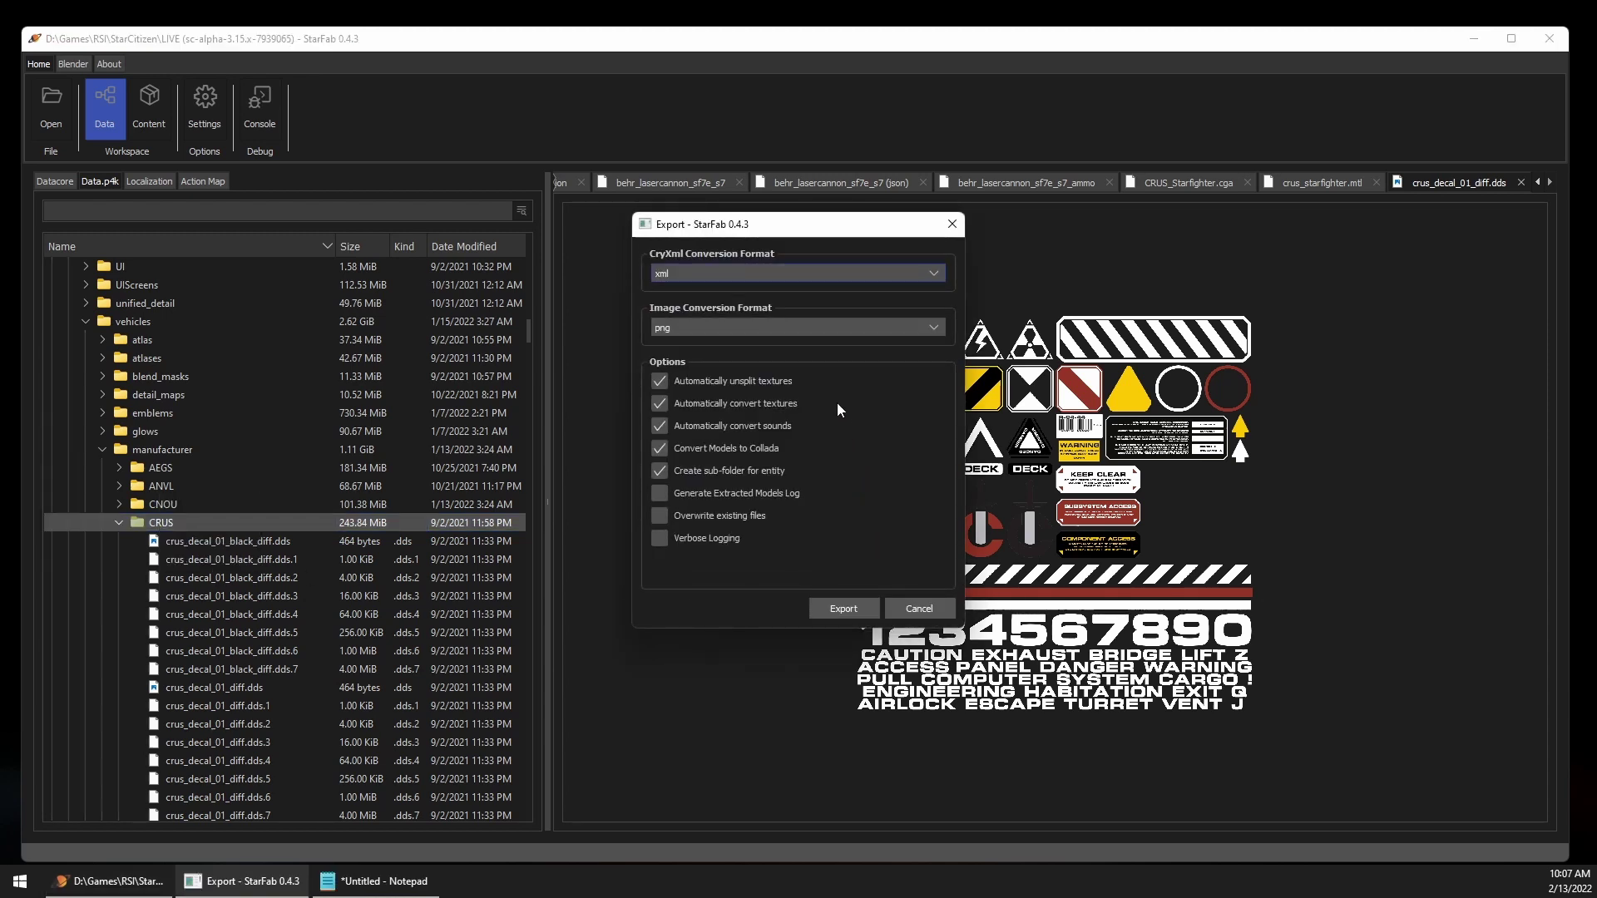
{"action": "left_click", "coordinate": [846, 326]}
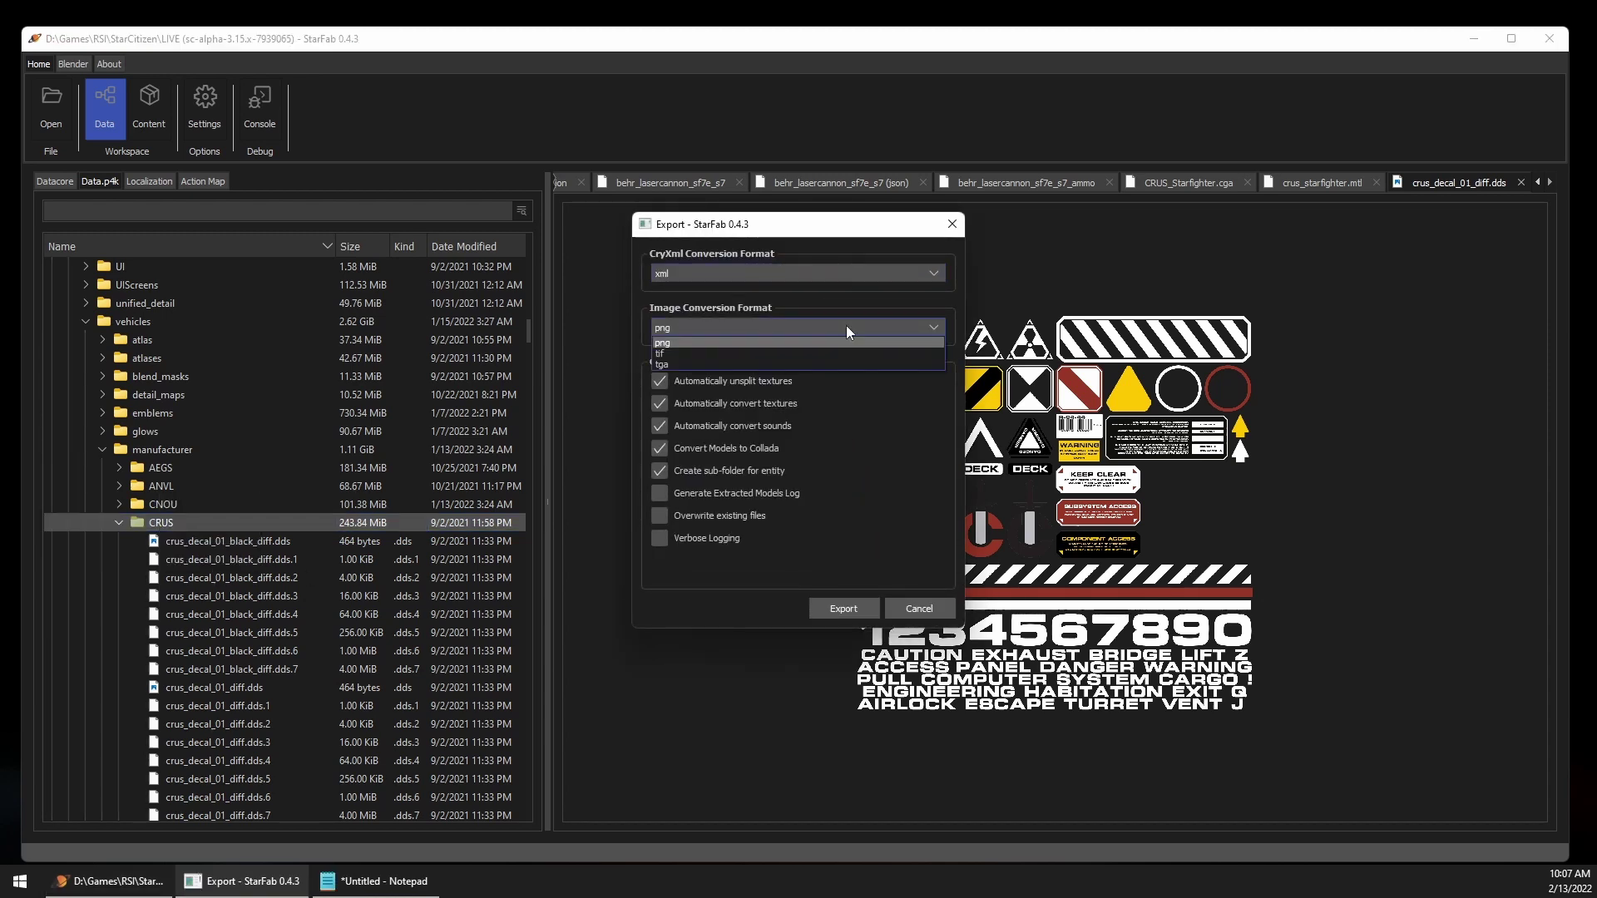
{"action": "left_click", "coordinate": [846, 326]}
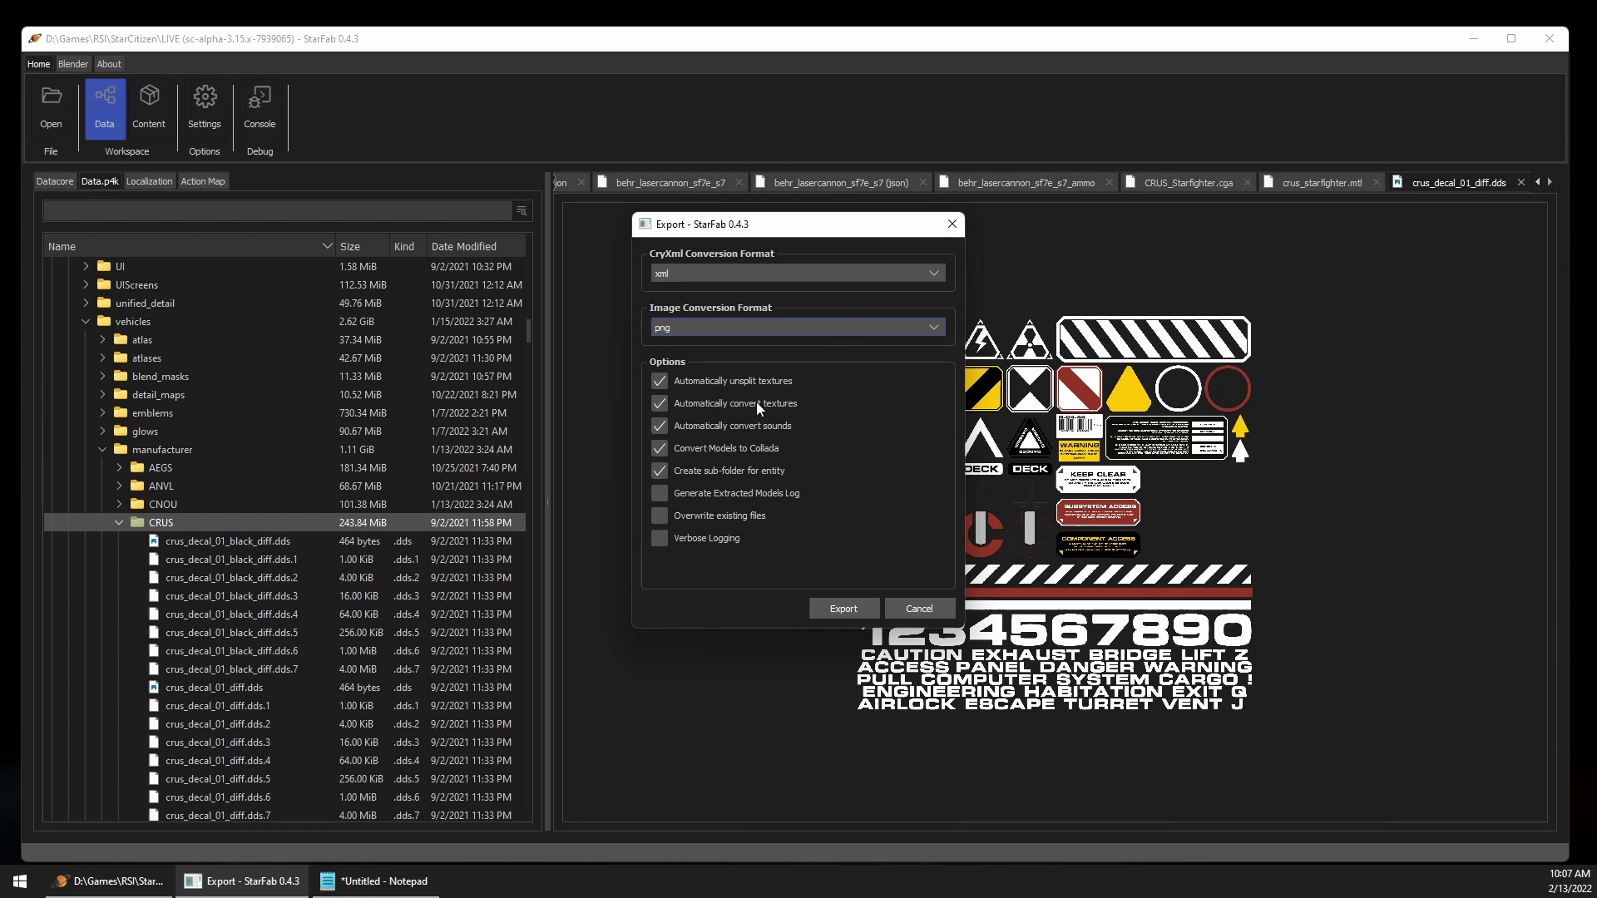
{"action": "left_click", "coordinate": [844, 608]}
{"action": "left_click", "coordinate": [1477, 809]}
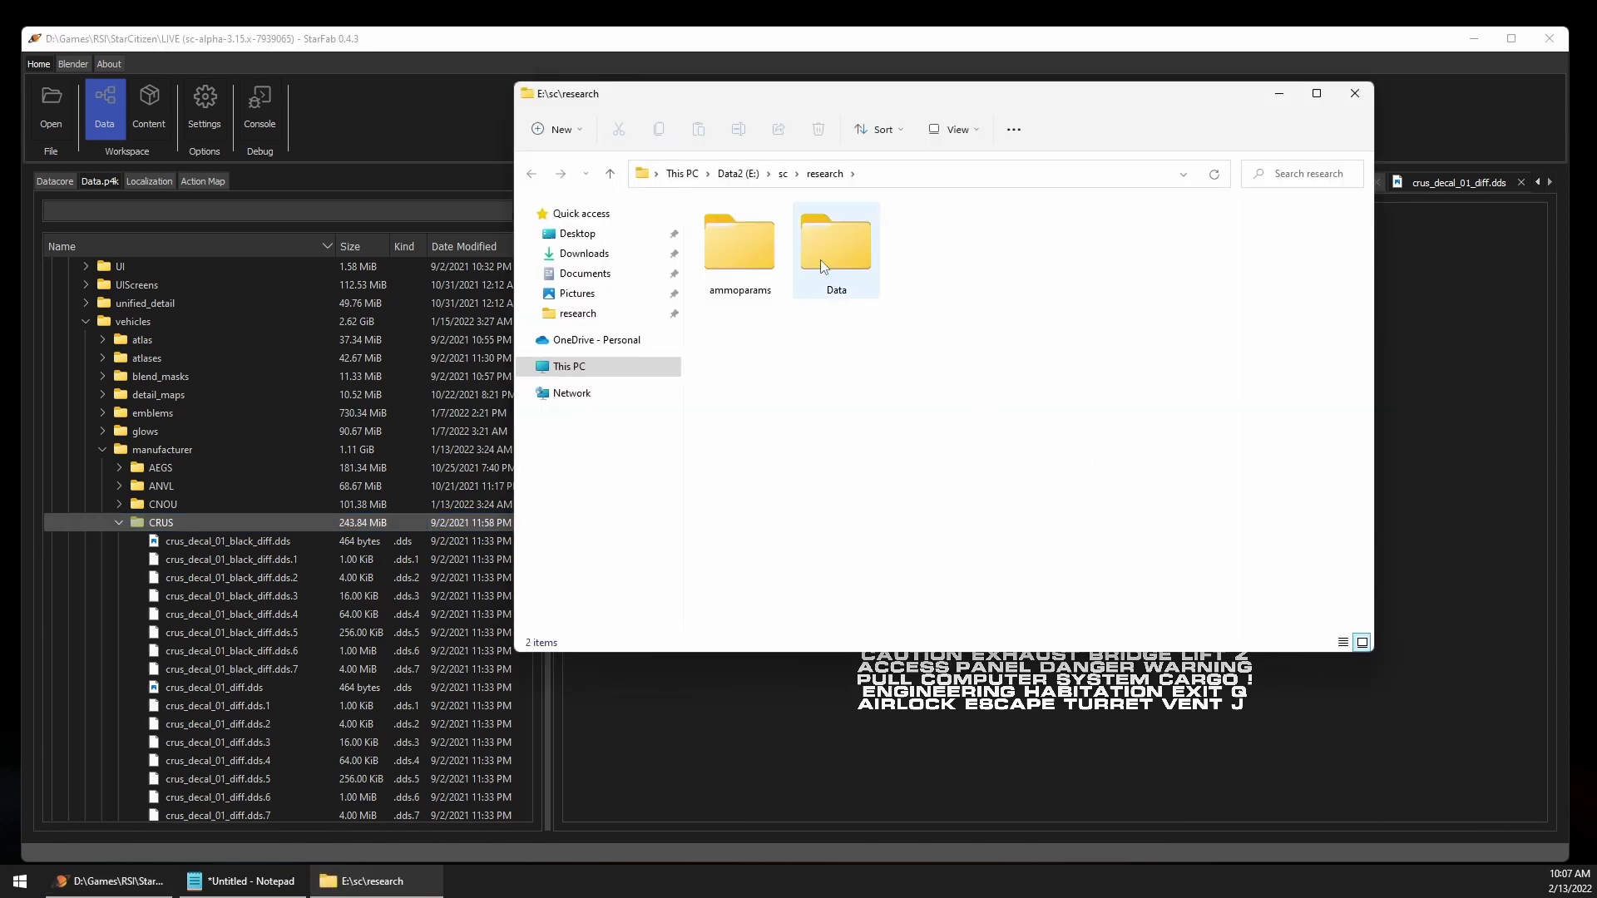
Step: In File Explorer, open the extracted CRUS folder under research\Data\Textures\vehicles\manufacturer
{"action": "double_click", "coordinate": [821, 260]}
{"action": "double_click", "coordinate": [733, 232]}
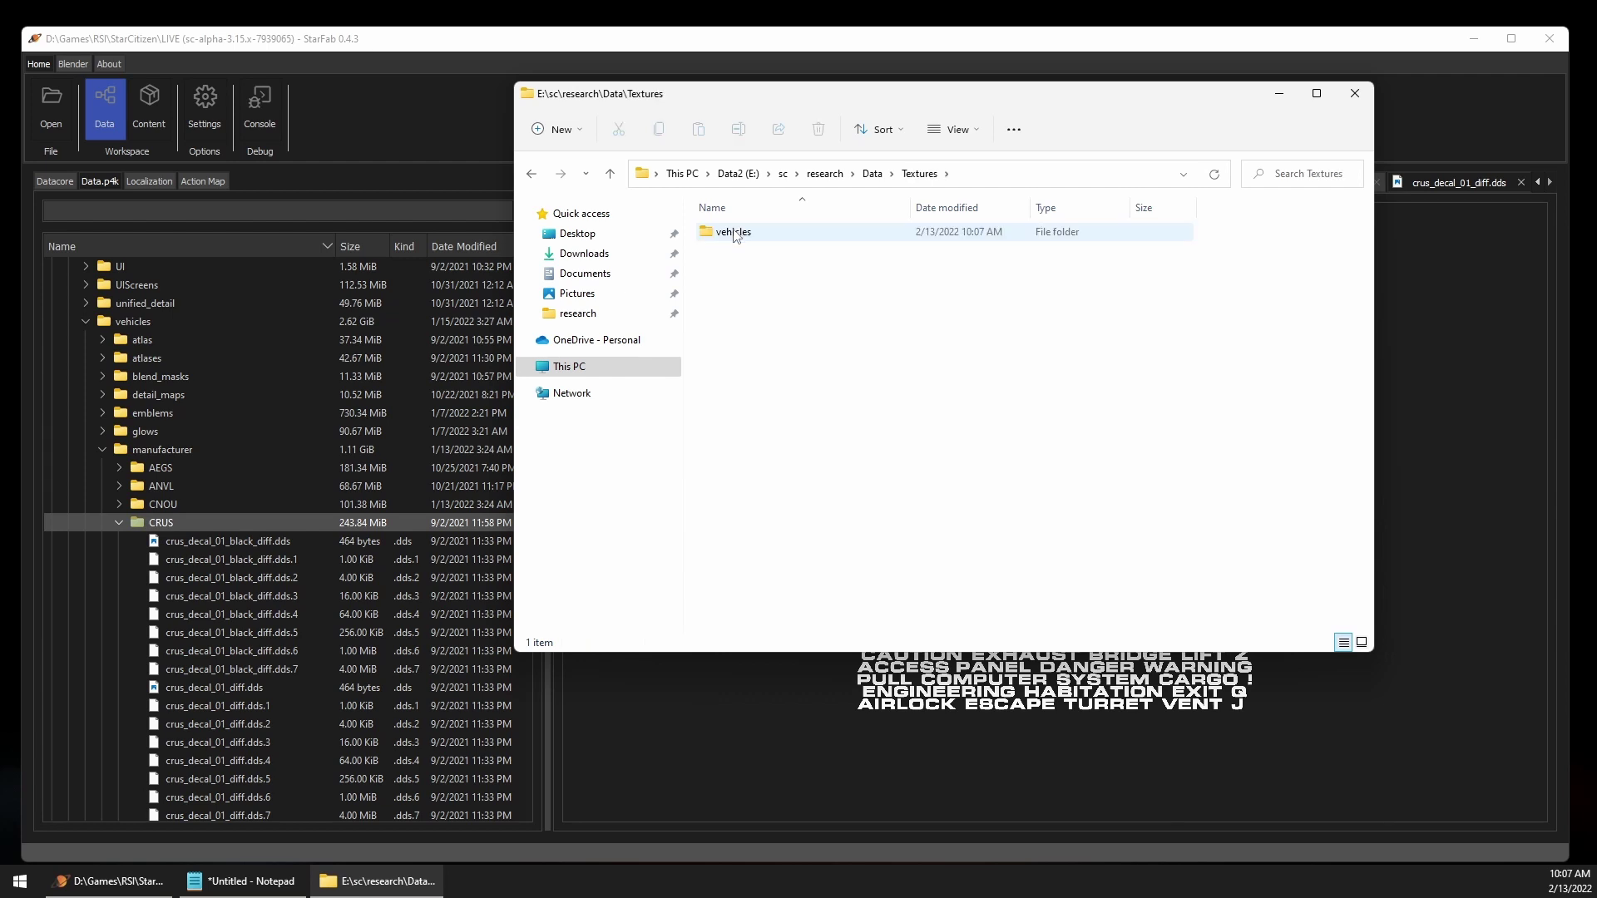
{"action": "double_click", "coordinate": [735, 232]}
{"action": "double_click", "coordinate": [739, 234]}
{"action": "double_click", "coordinate": [742, 235]}
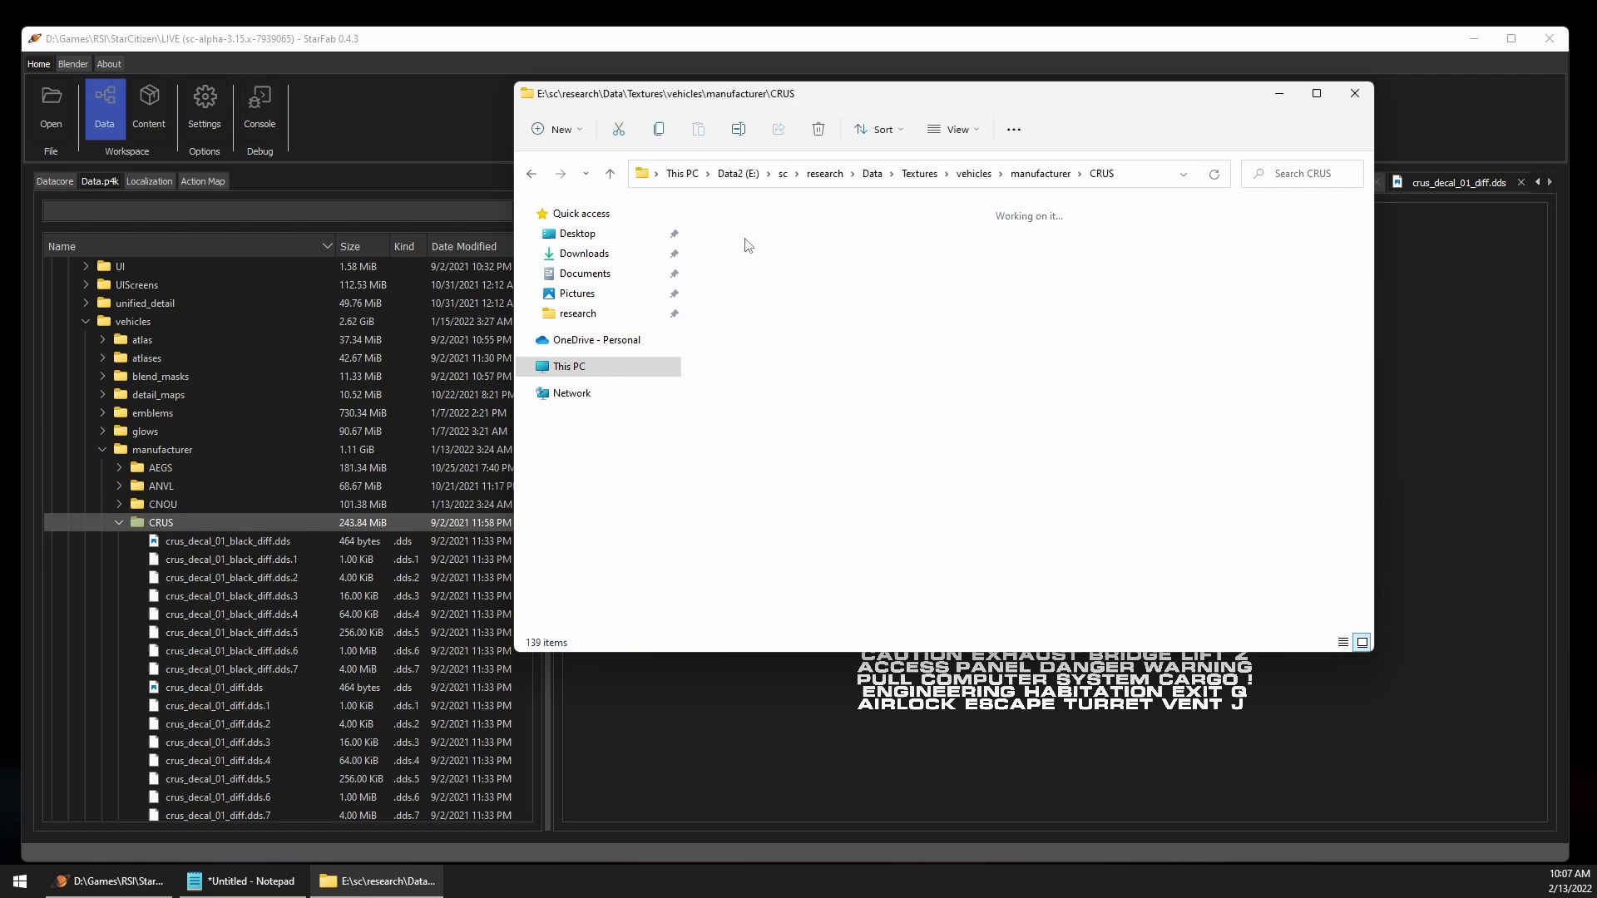
Step: Look through the extracted CRUS texture files, close the folder window and select crus_decal_01_diff.dds in the Data.p4k tree
{"action": "scroll", "coordinate": [1237, 487], "scroll_direction": "down", "scroll_amount": 8}
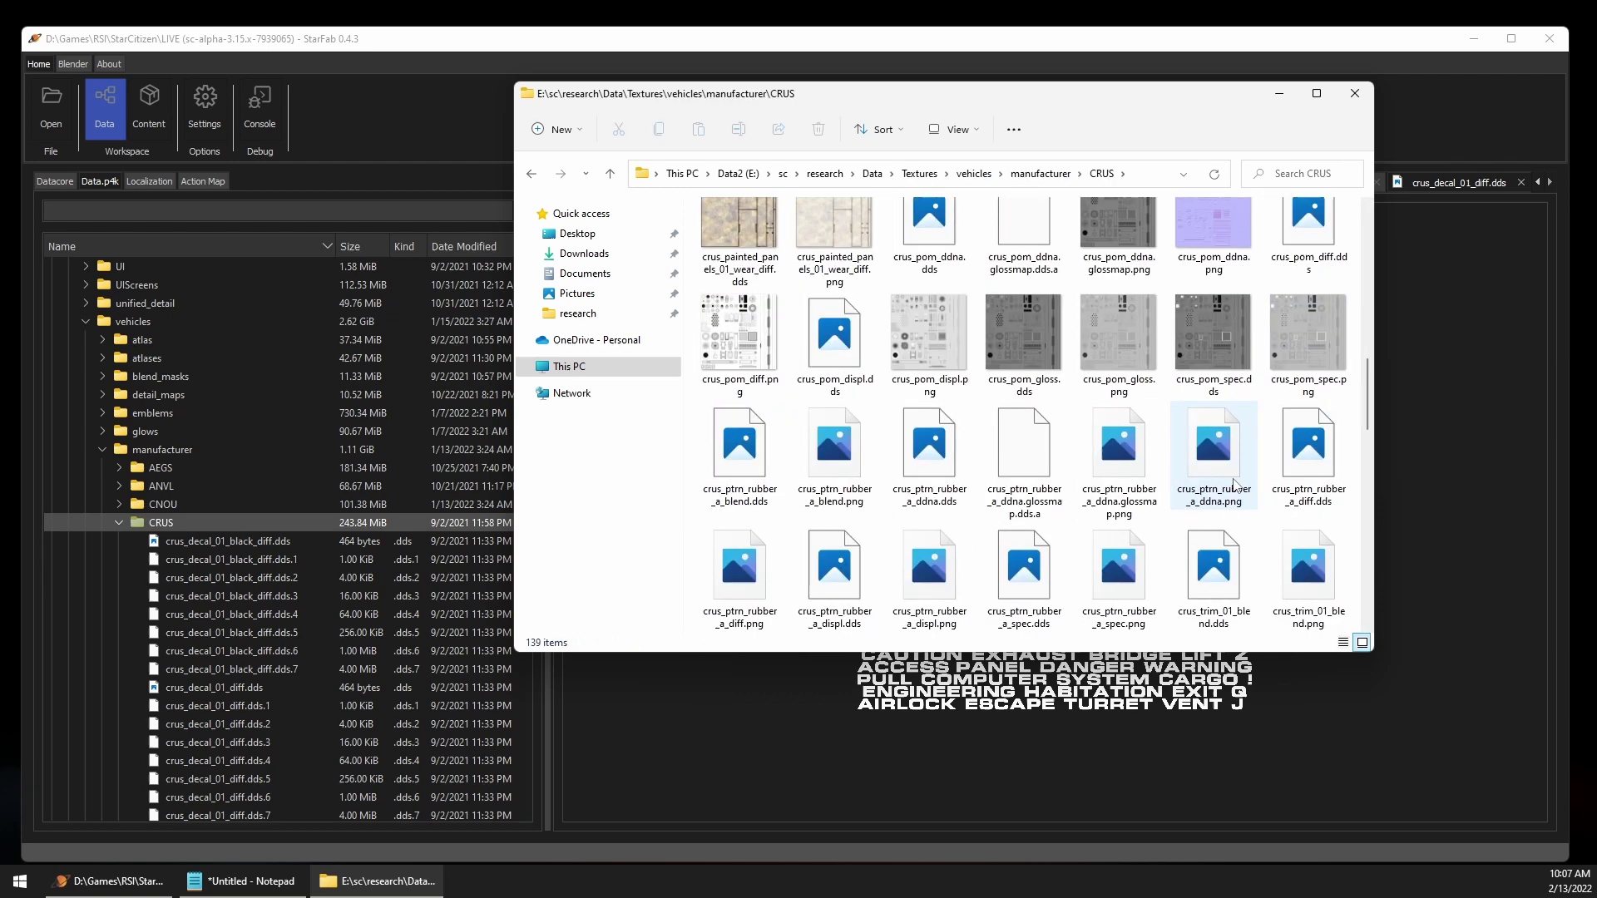
{"action": "scroll", "coordinate": [1237, 487], "scroll_direction": "down", "scroll_amount": 10}
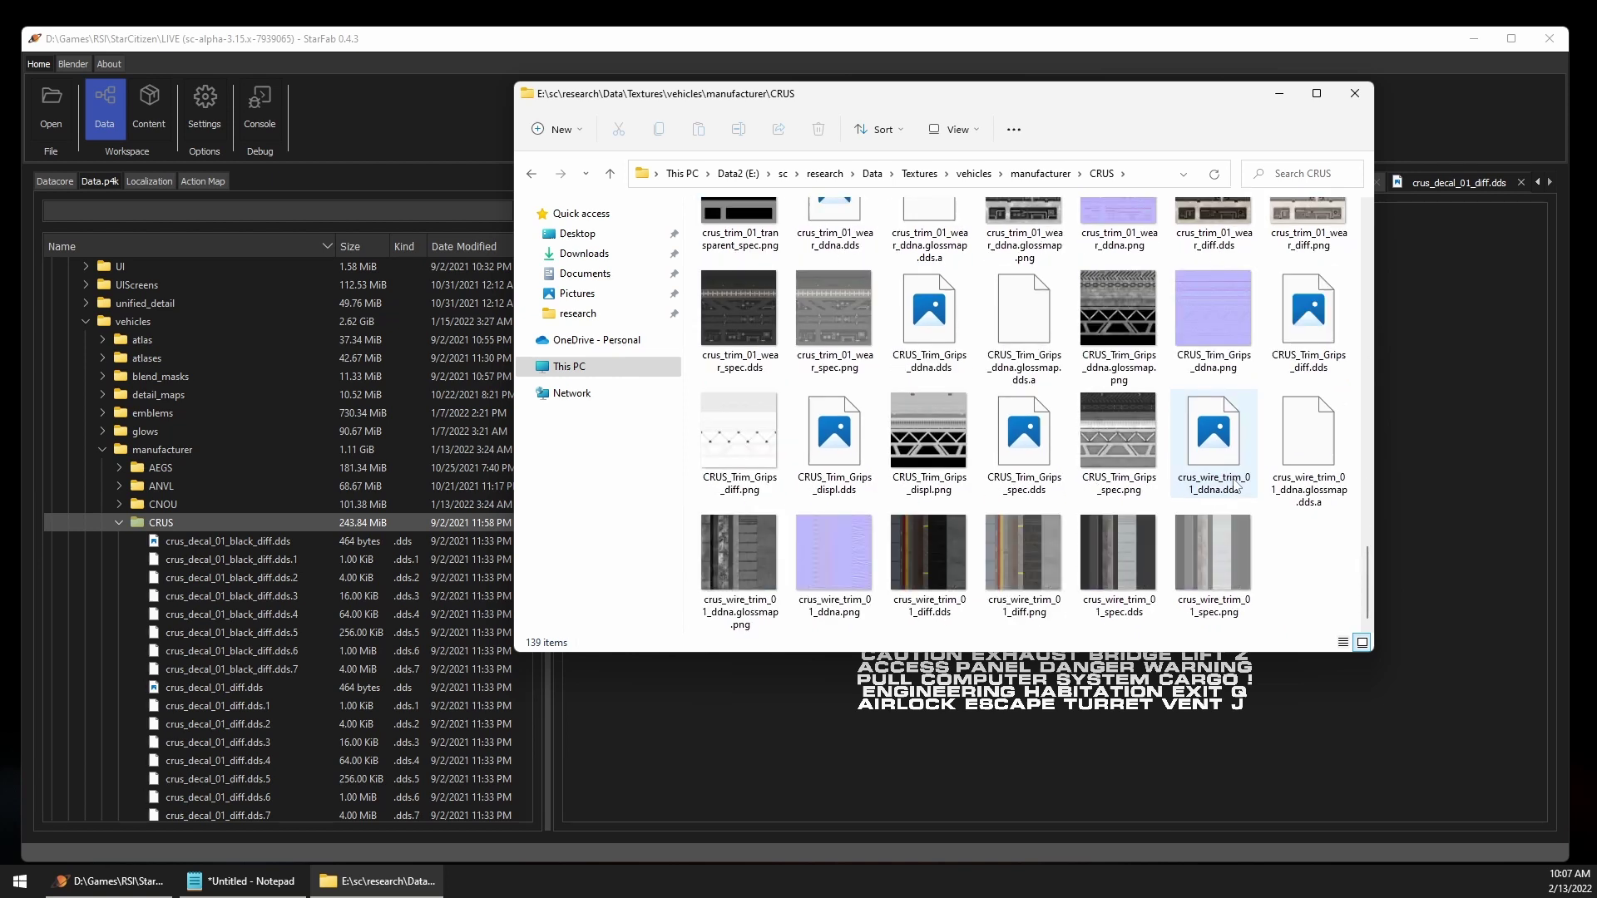
{"action": "scroll", "coordinate": [1237, 487], "scroll_direction": "up", "scroll_amount": 15}
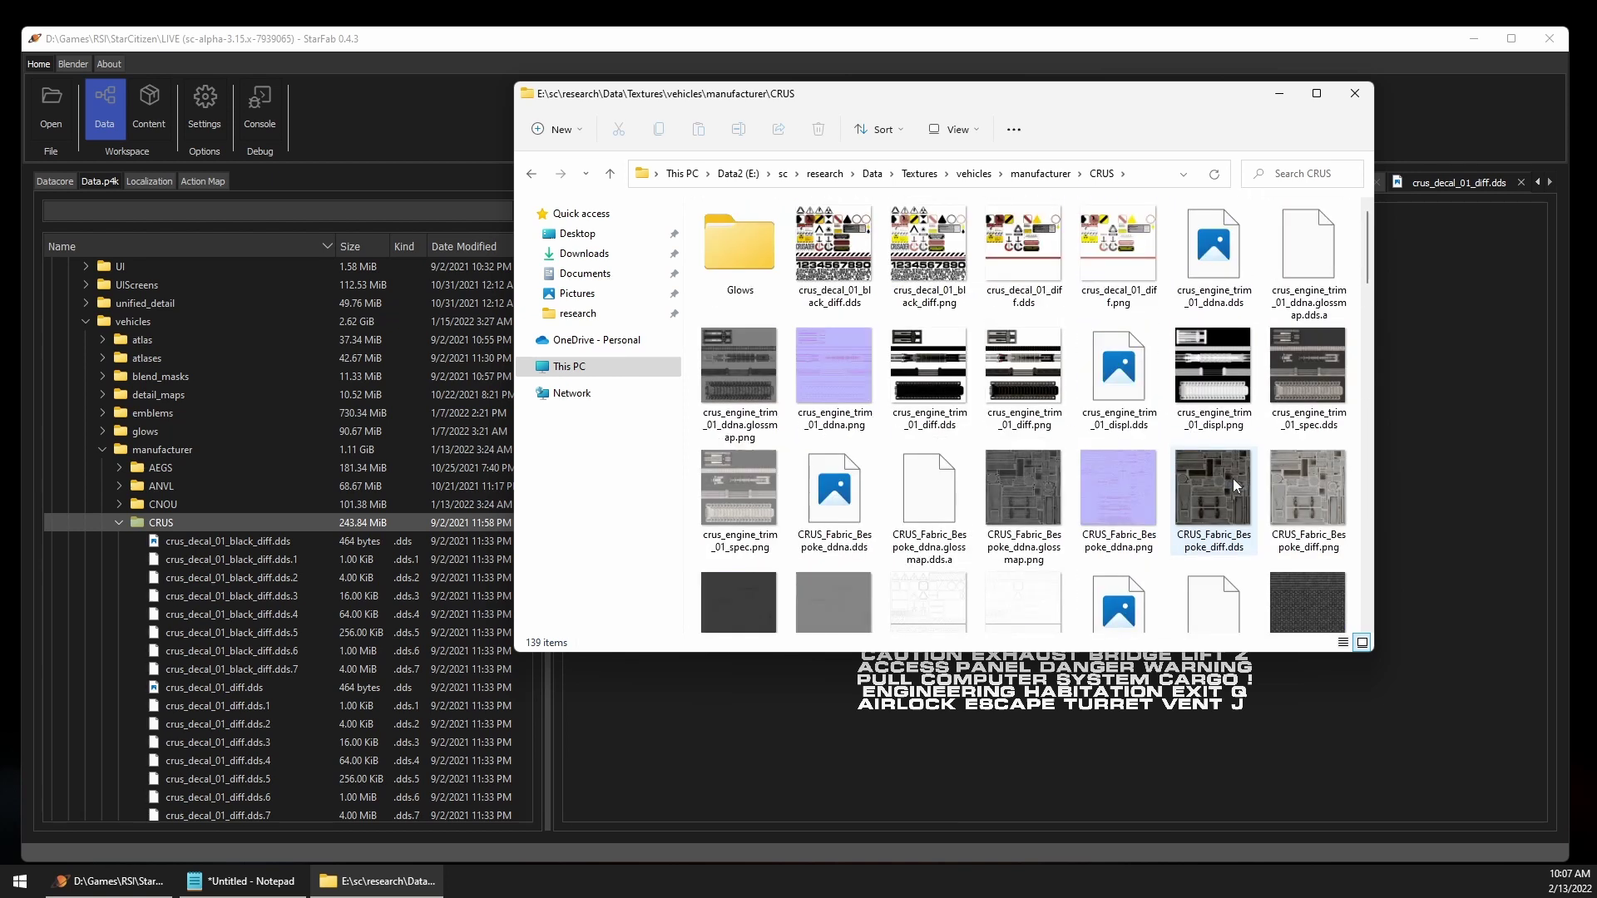
{"action": "left_click", "coordinate": [1364, 88]}
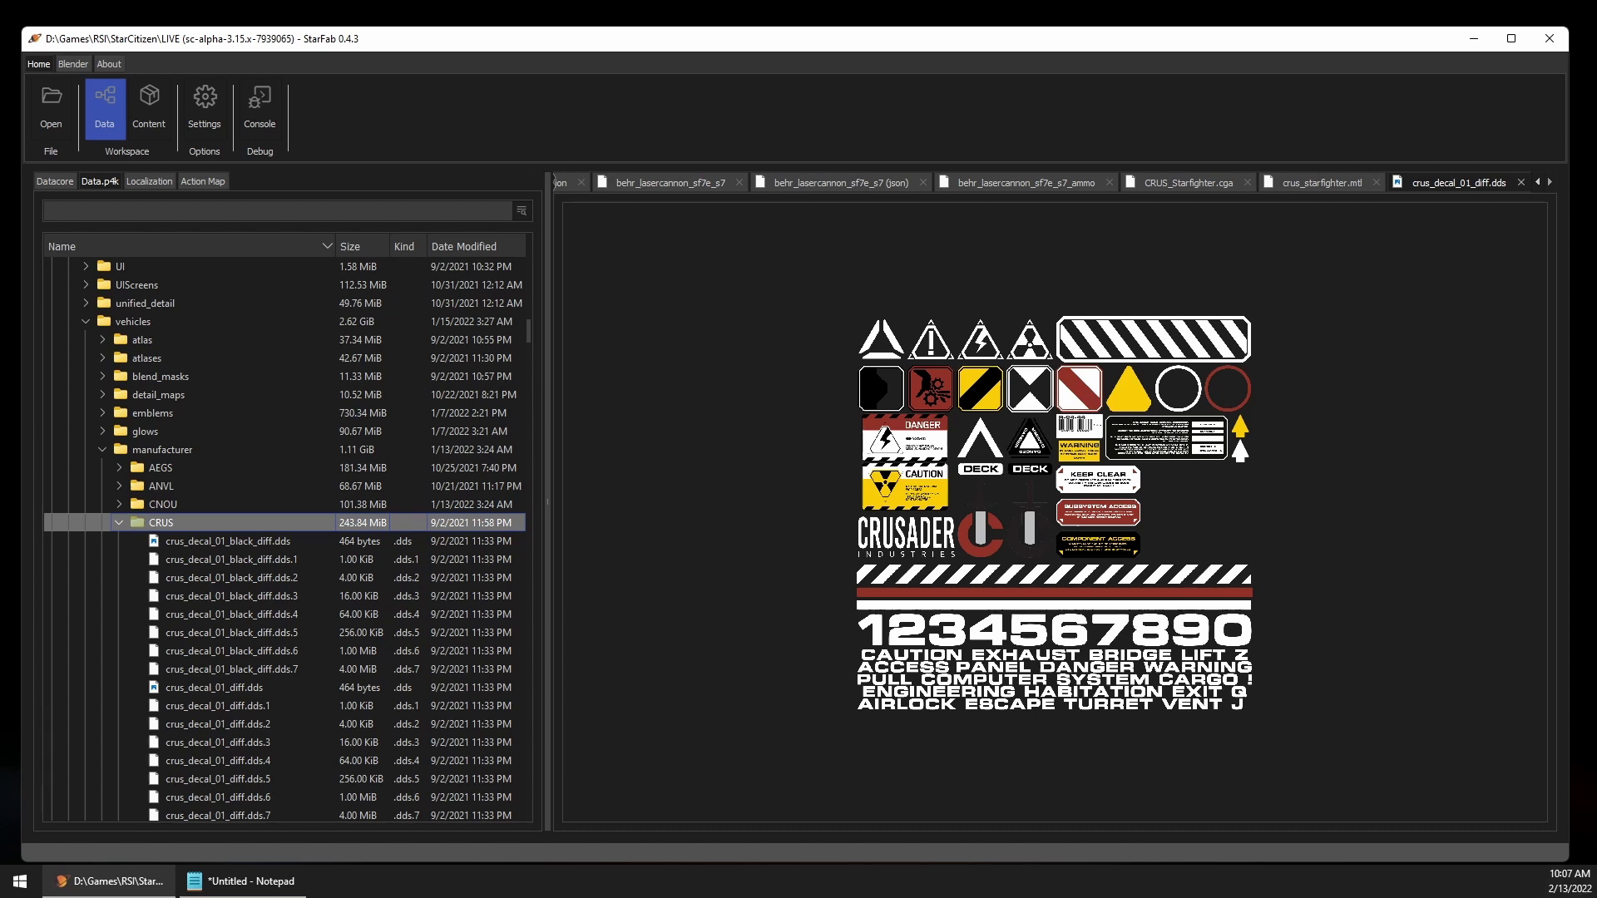
{"action": "left_click", "coordinate": [224, 689]}
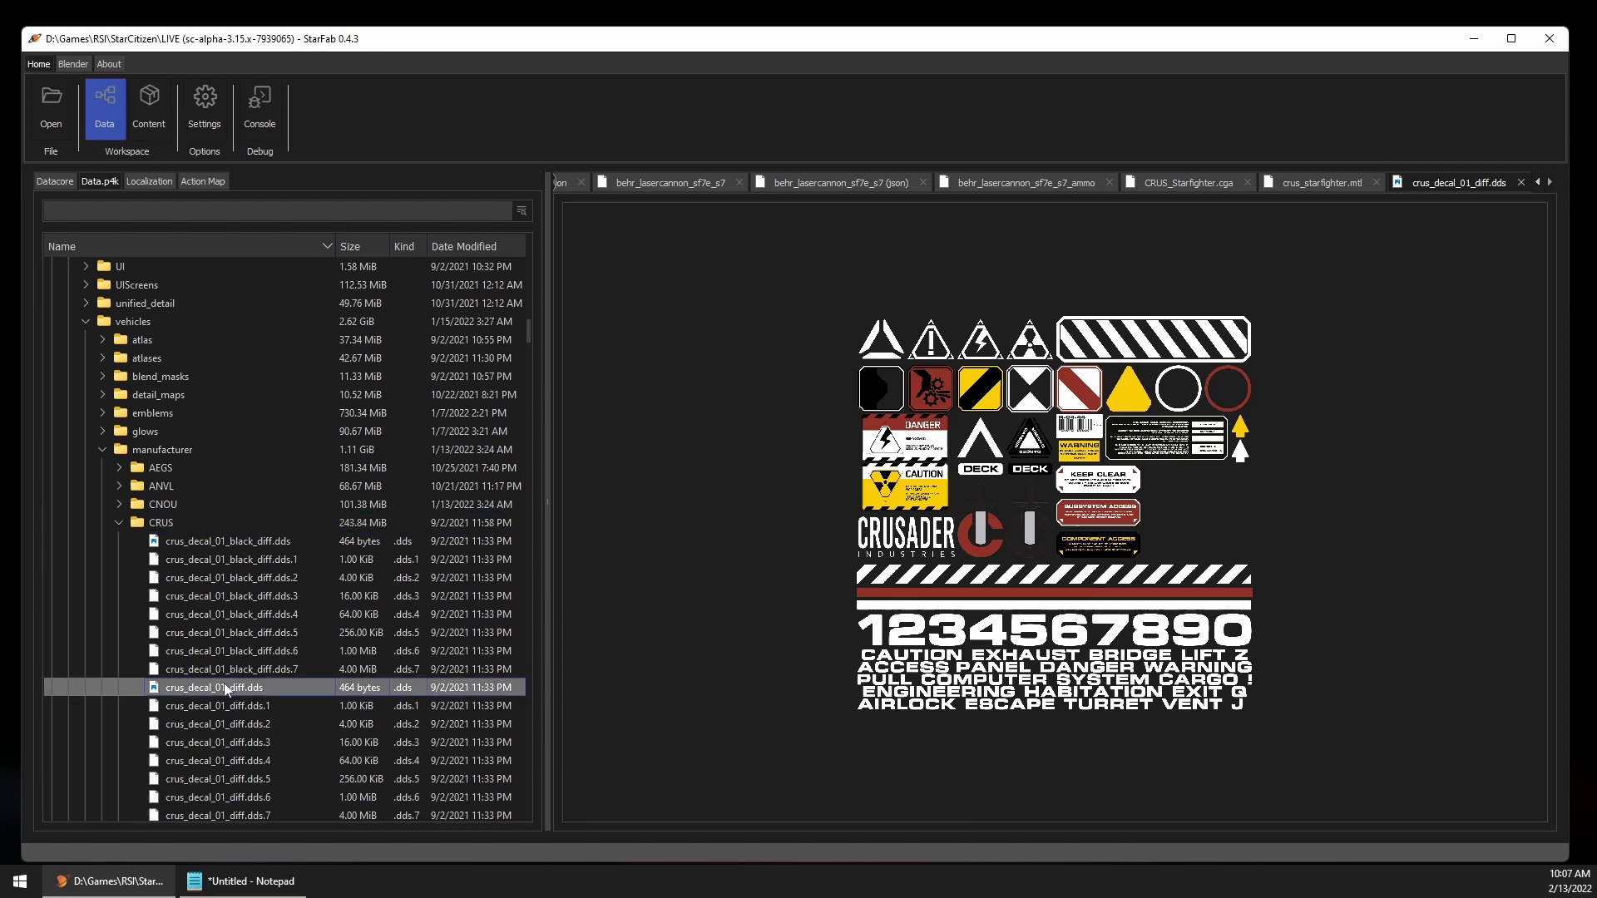